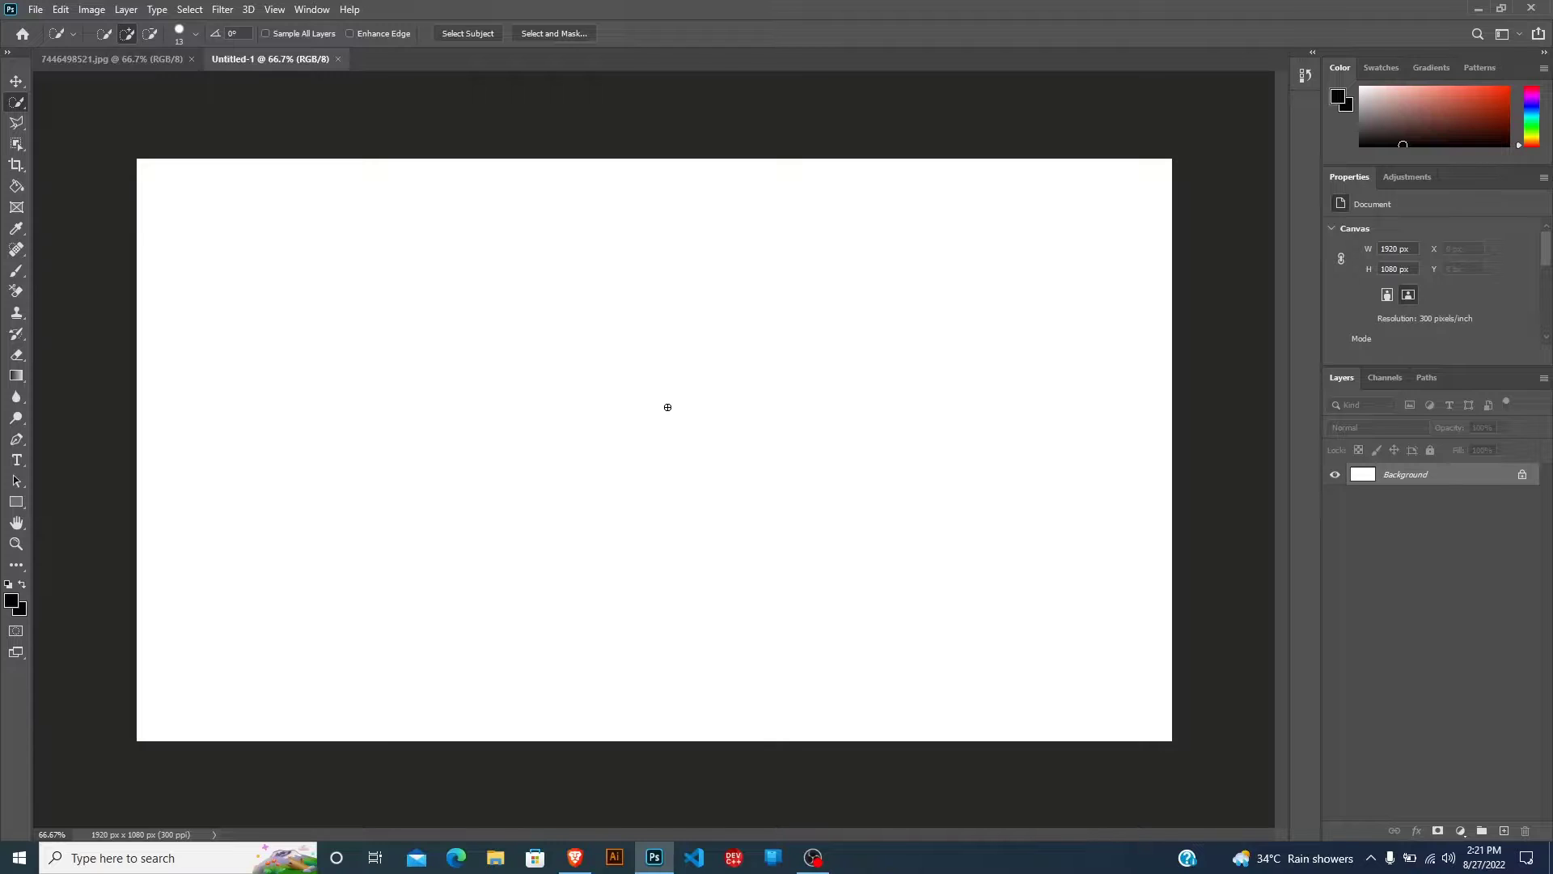
Open the black-and-white profile portrait of the bearded, curly-haired man from the New folder directory.
key(ctrl+o)
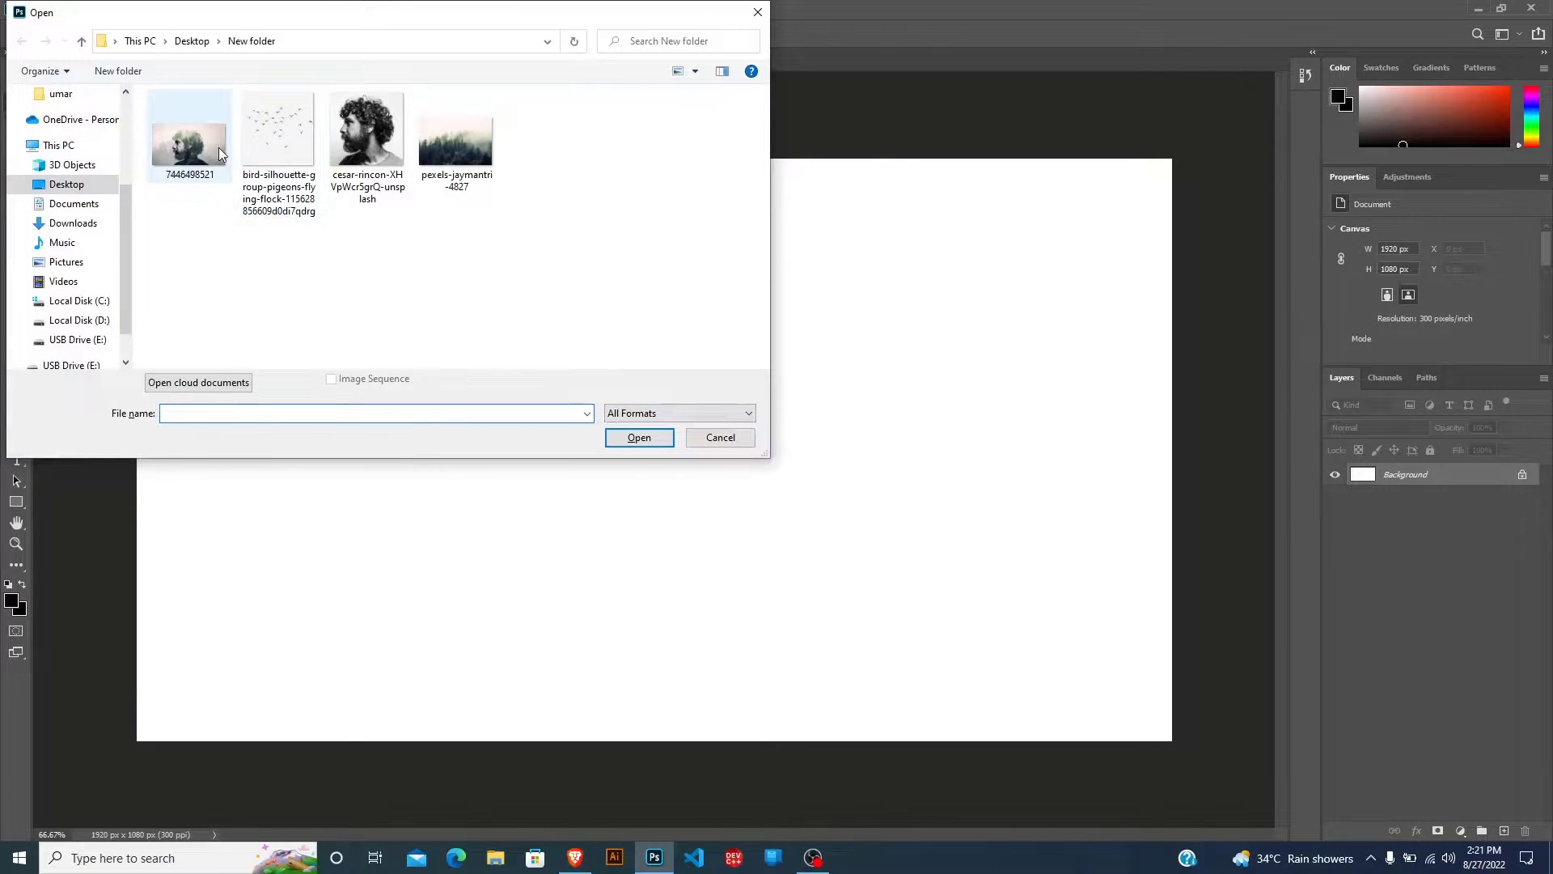
click(357, 157)
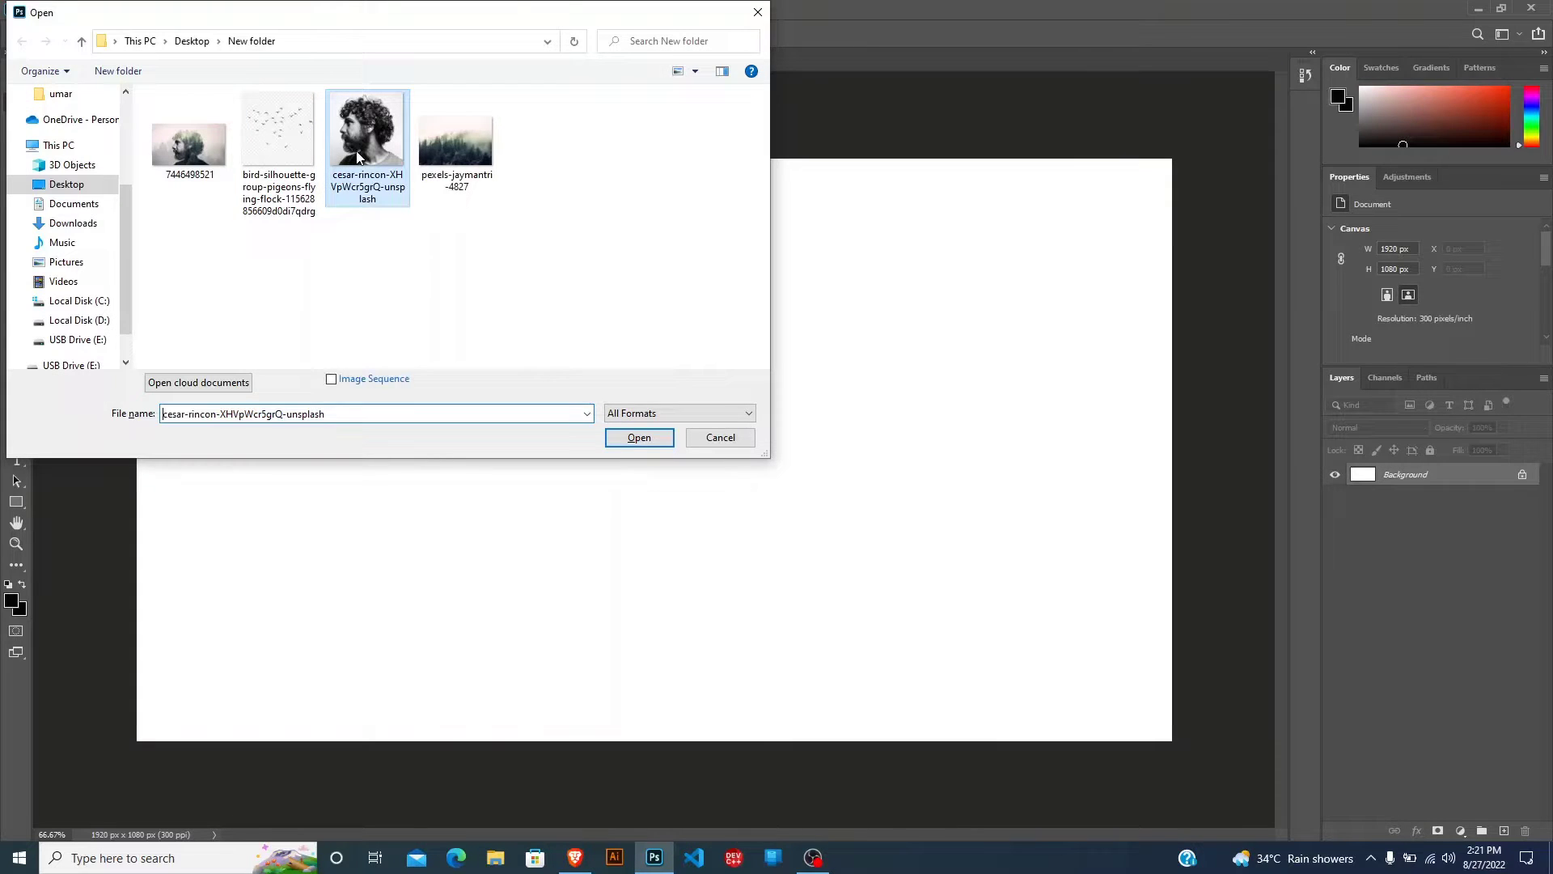
click(611, 437)
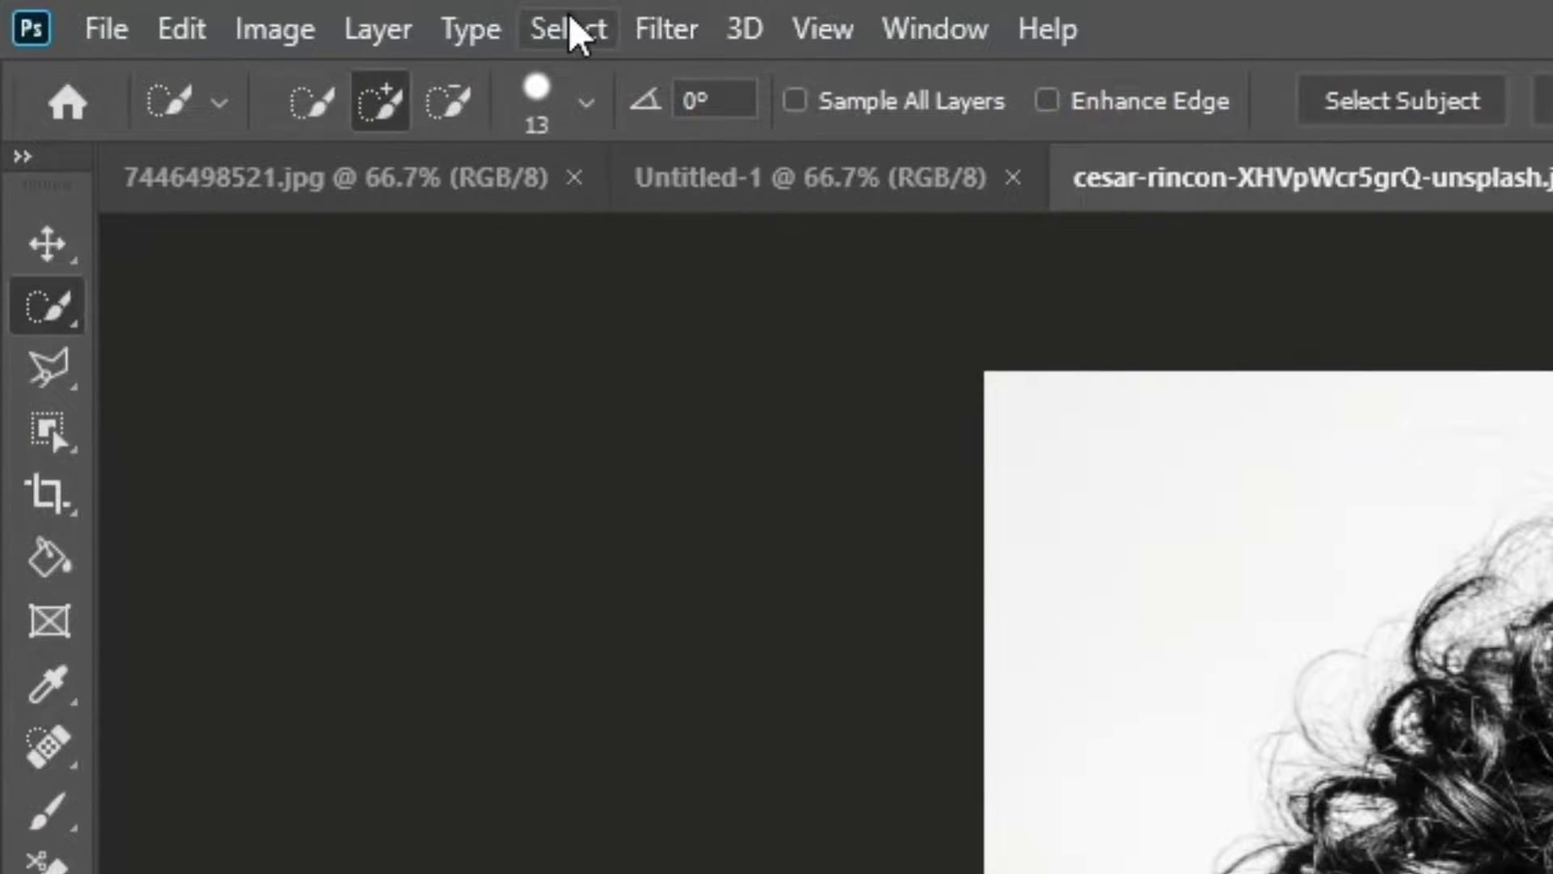
Cut the man out of his background with Select and Mask, output as a layer mask, and activate the Move tool.
click(191, 9)
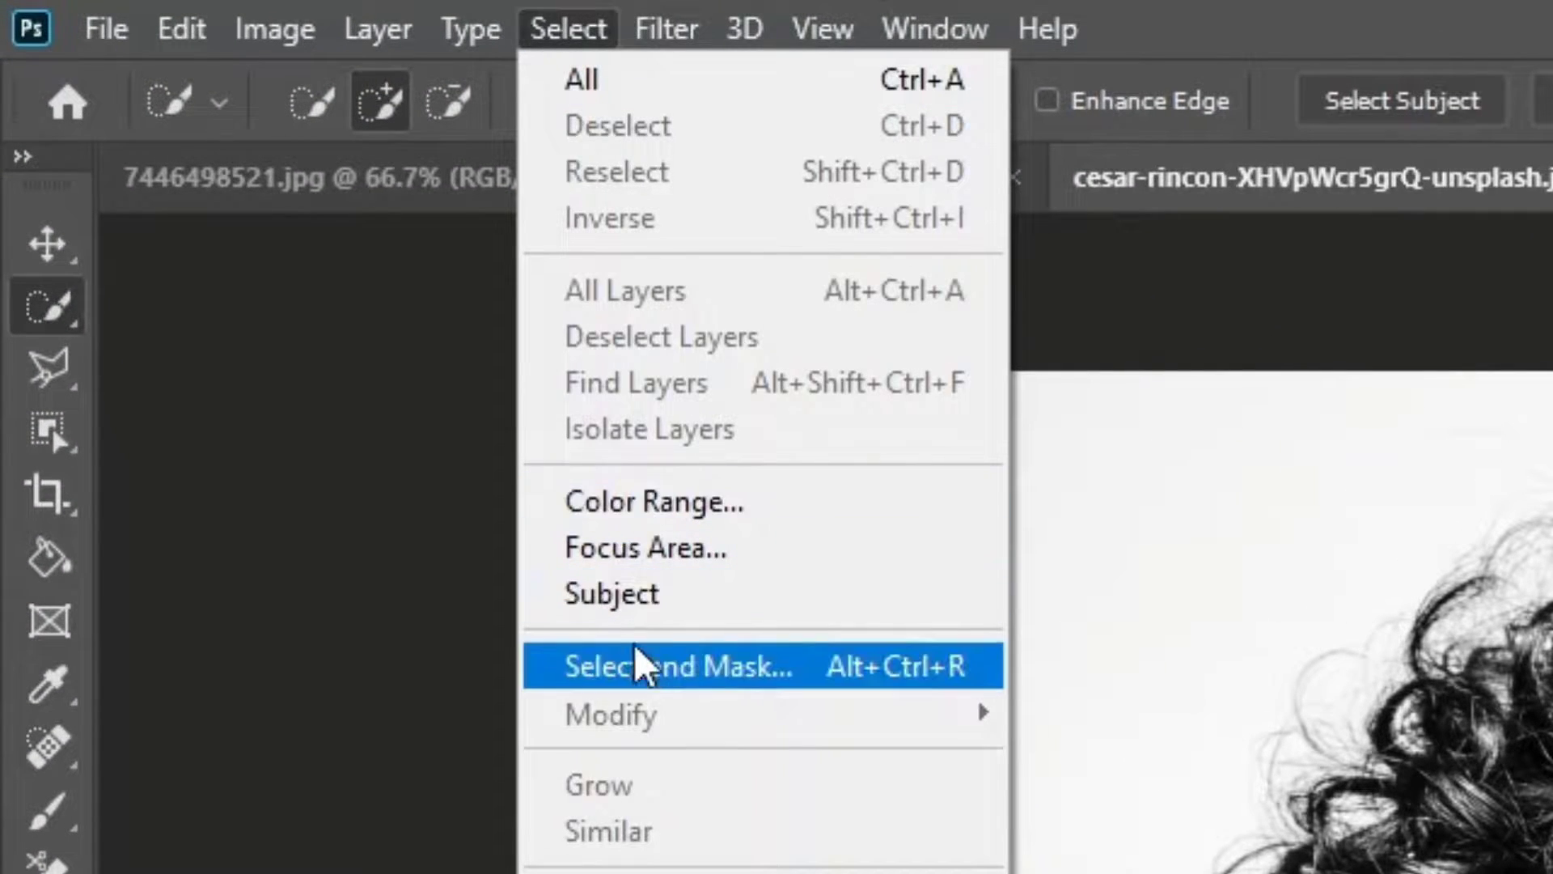
click(821, 678)
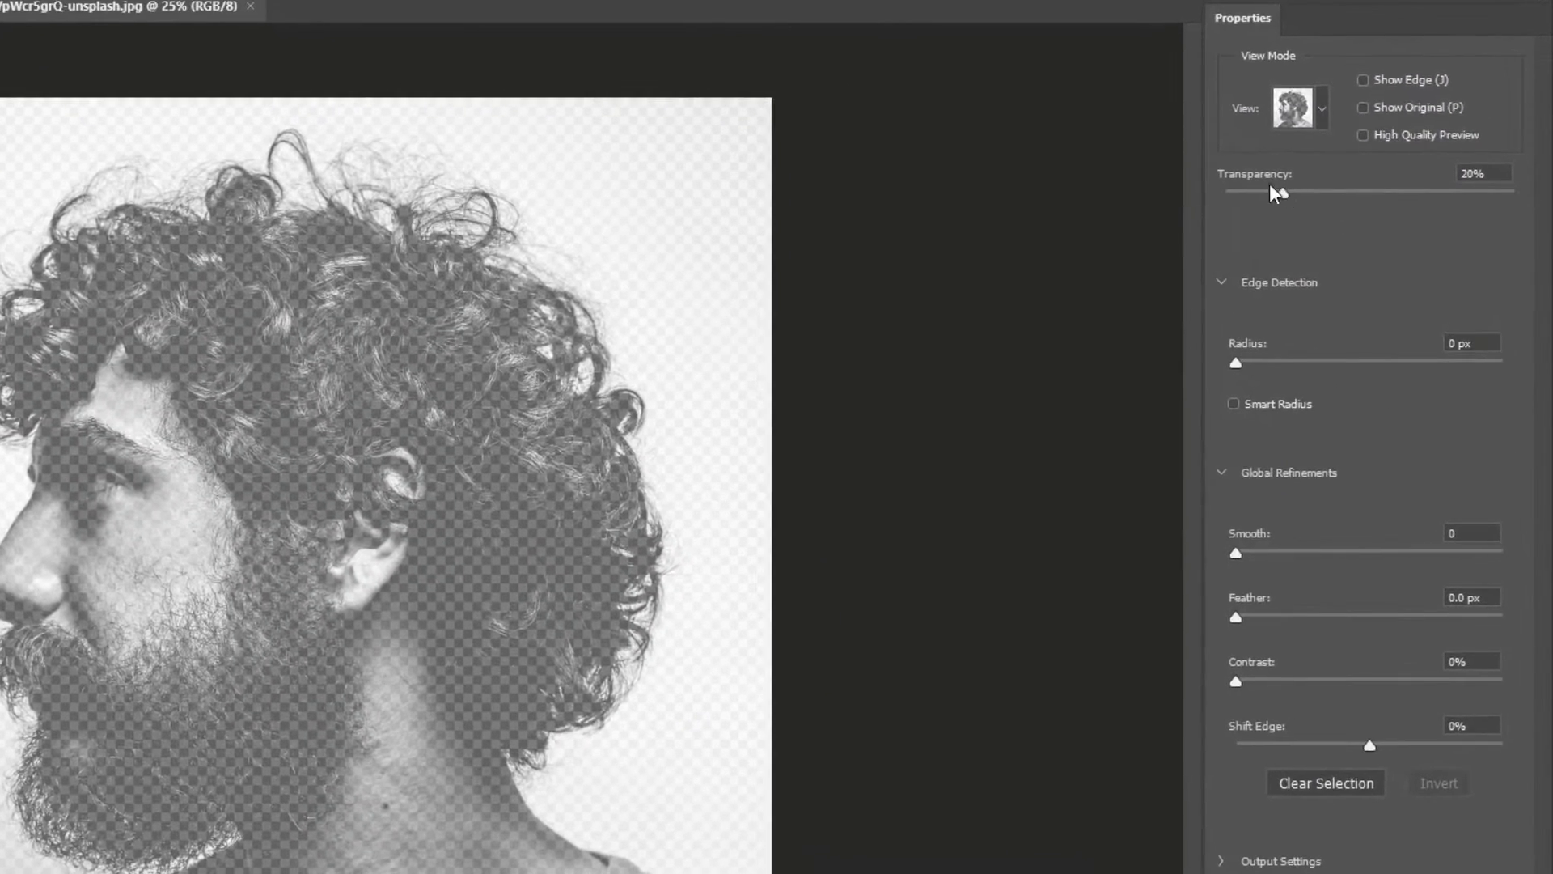
drag(1283, 192, 1373, 207)
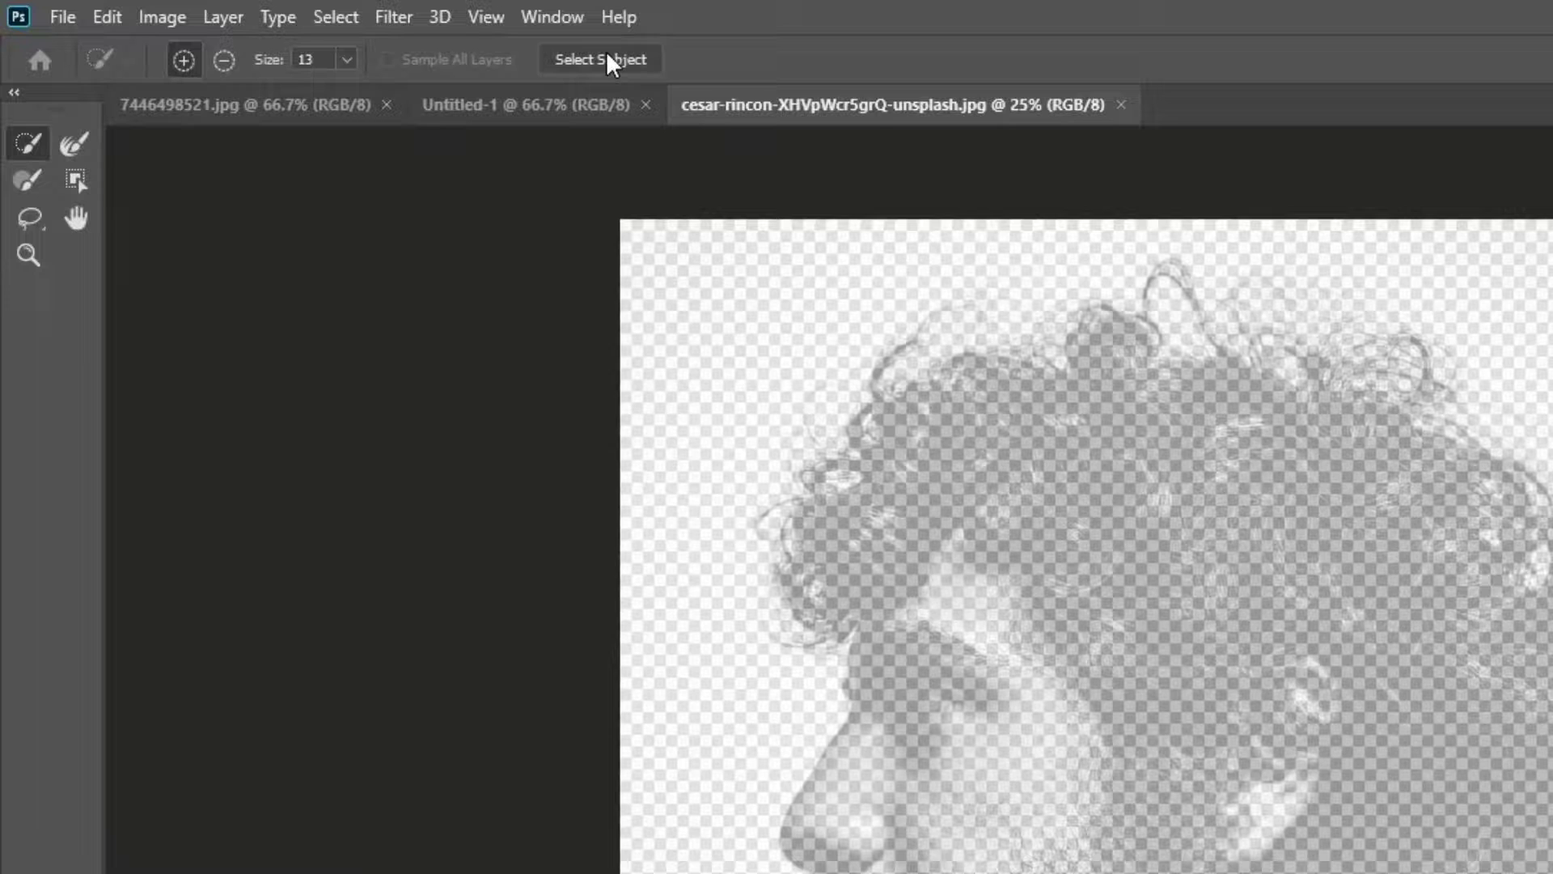
click(608, 63)
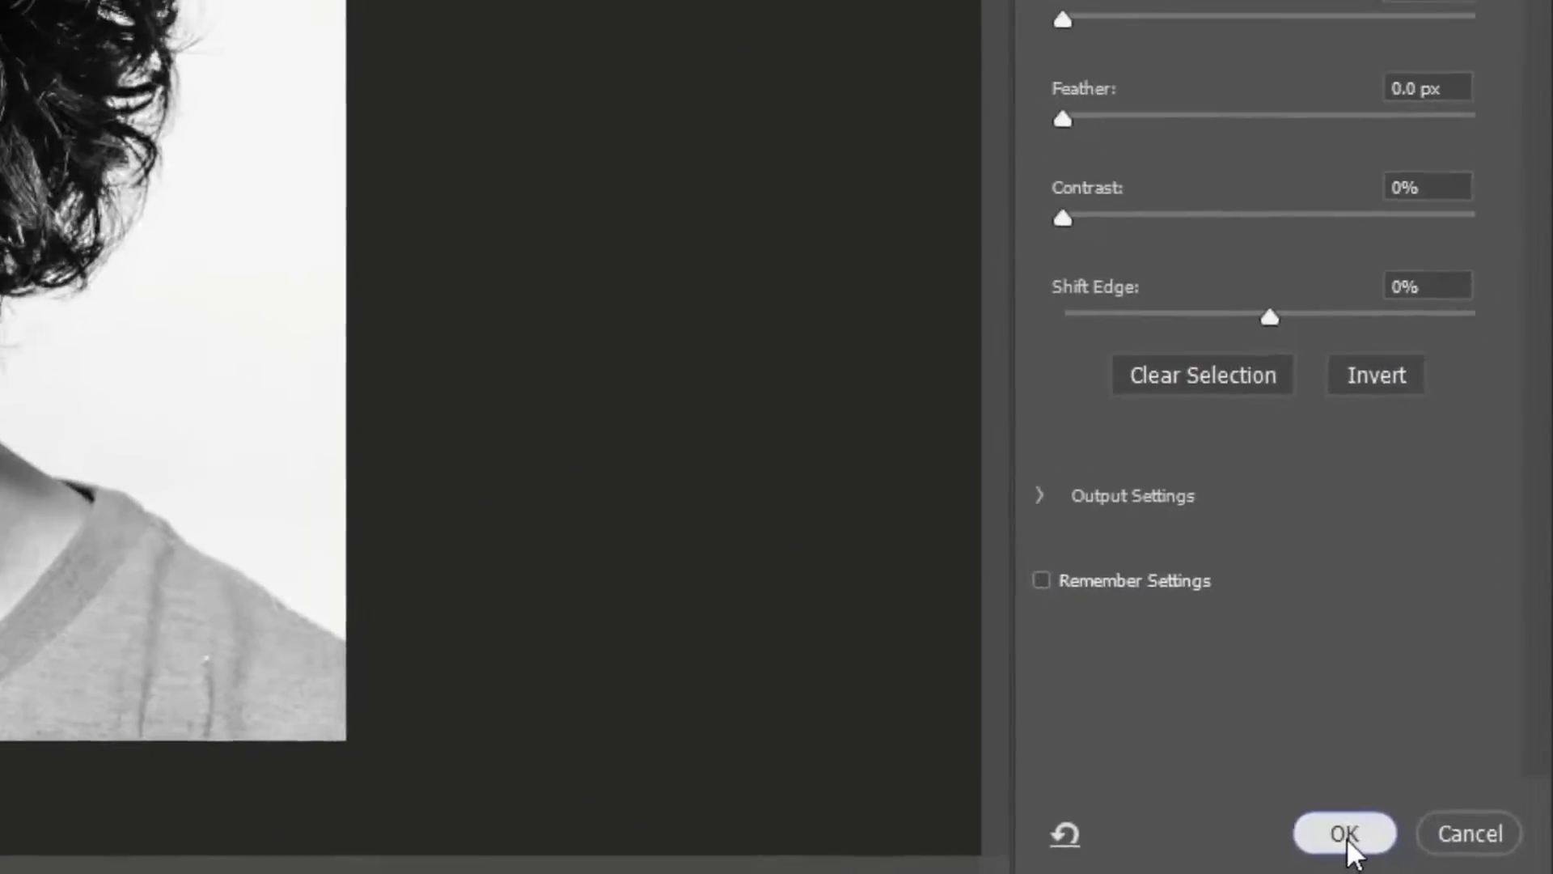
click(1346, 835)
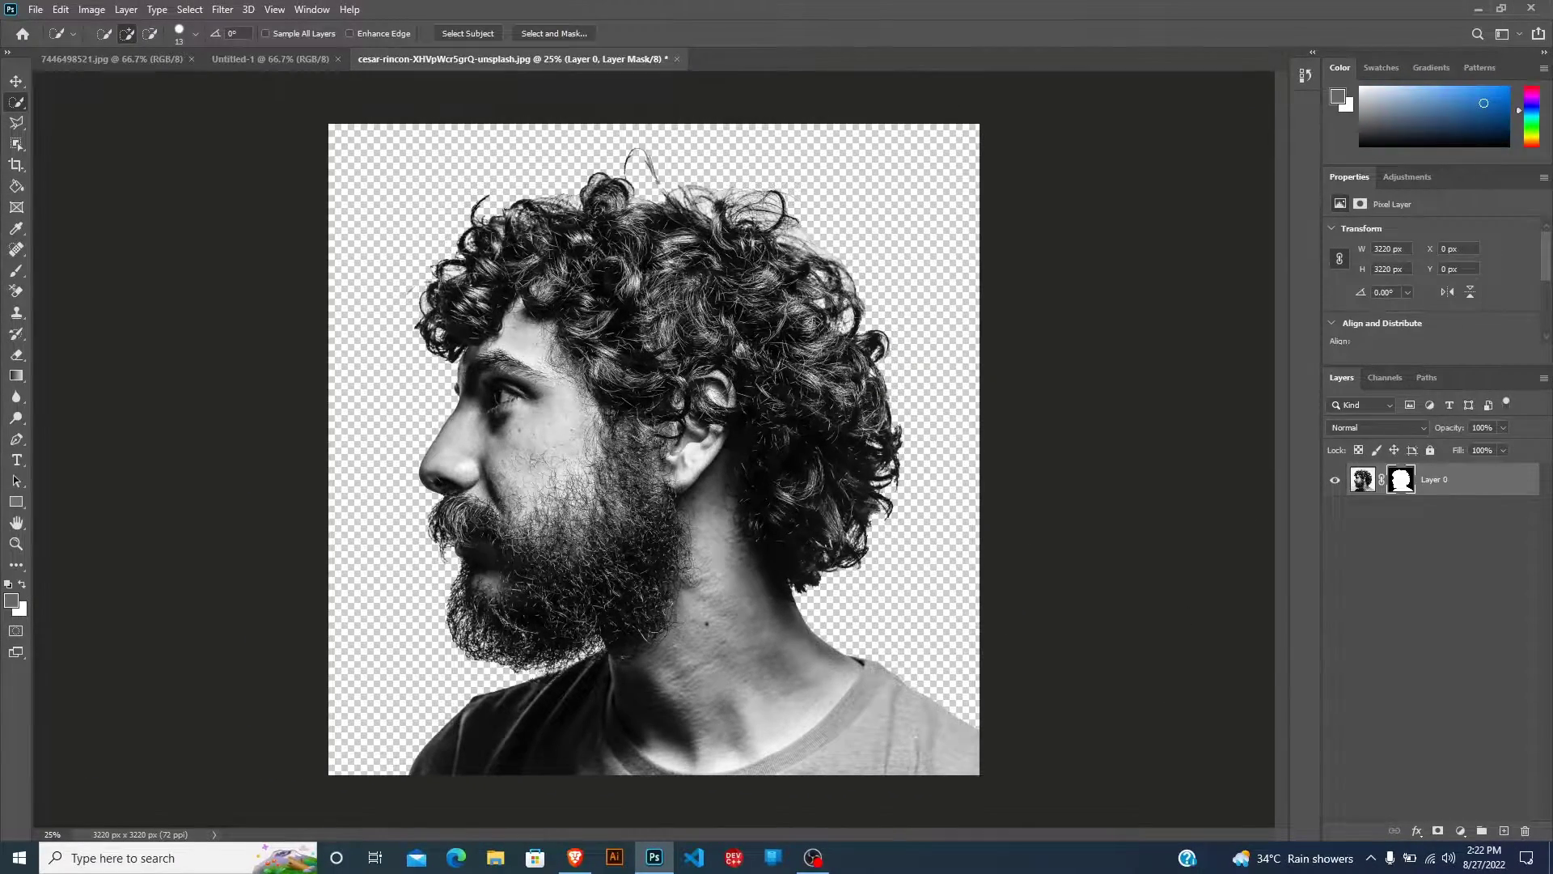
click(15, 84)
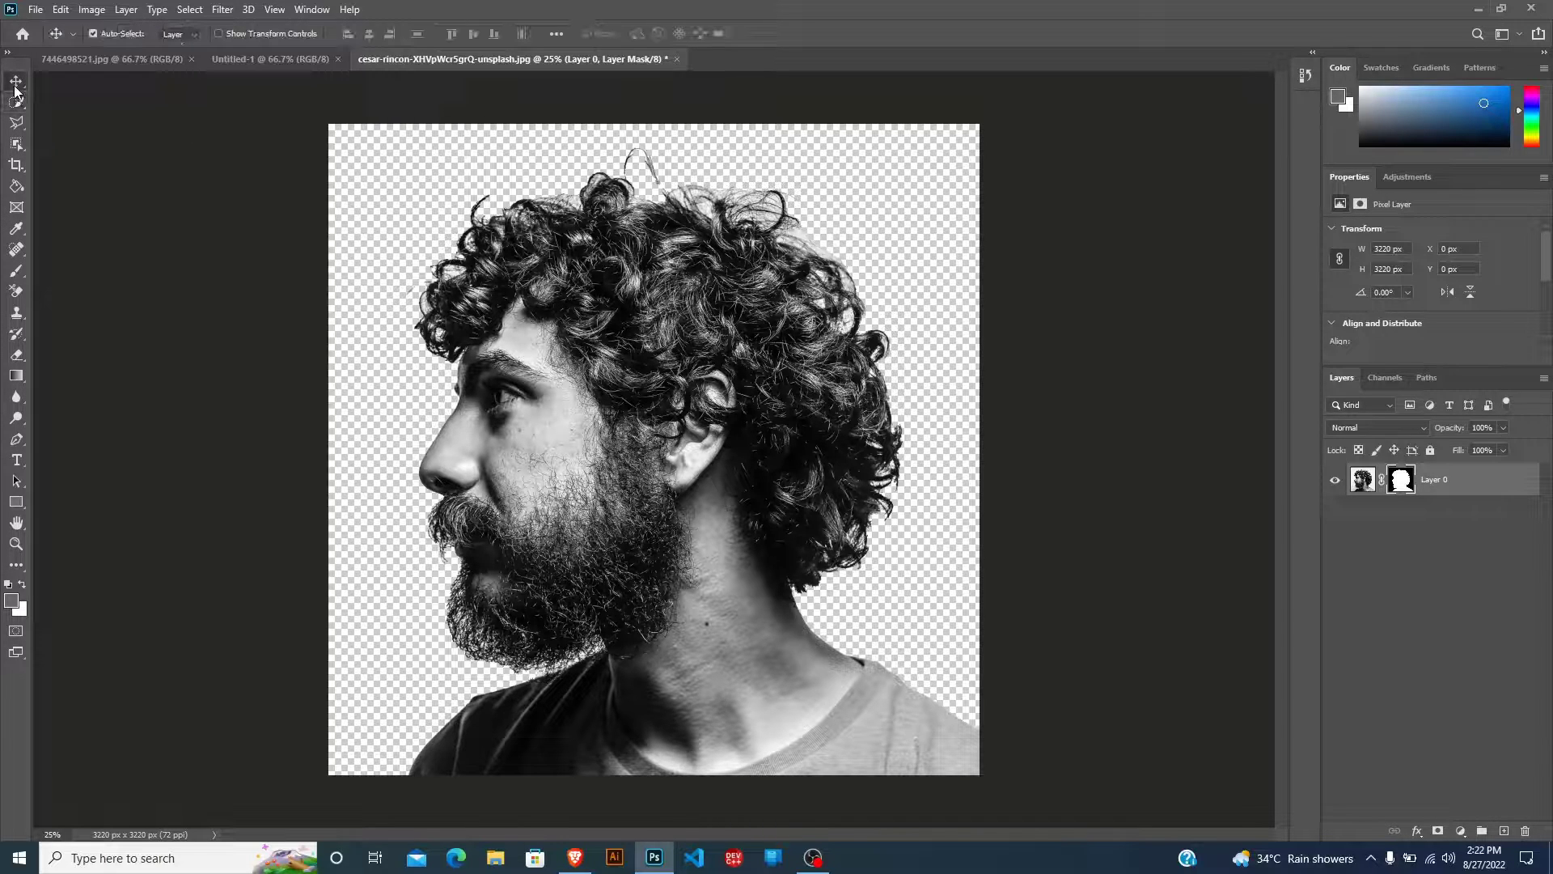
click(293, 57)
click(420, 53)
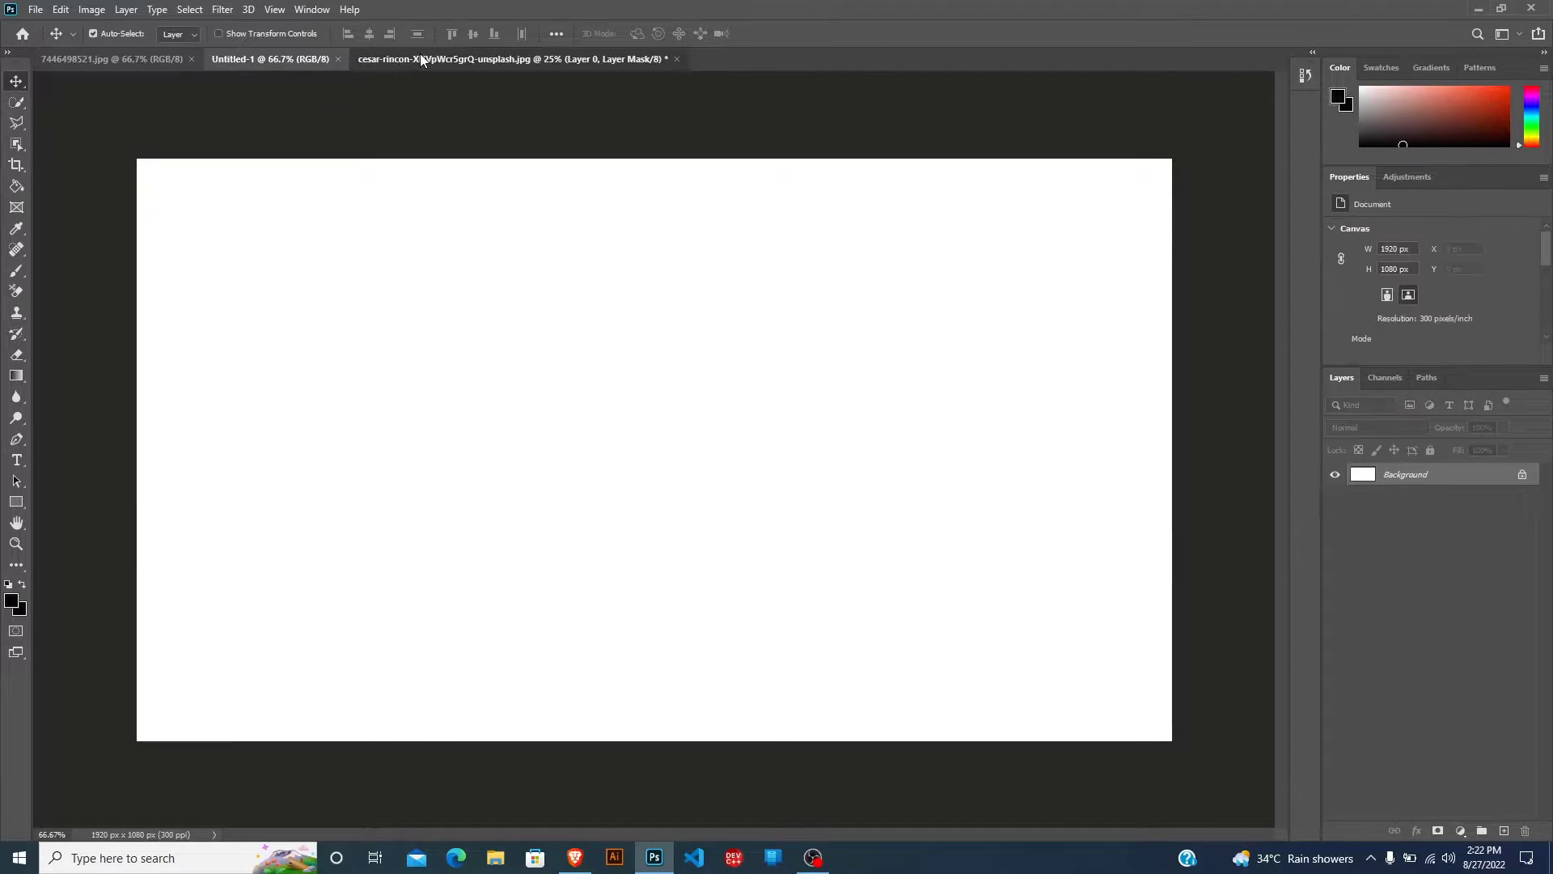
drag(623, 345, 772, 188)
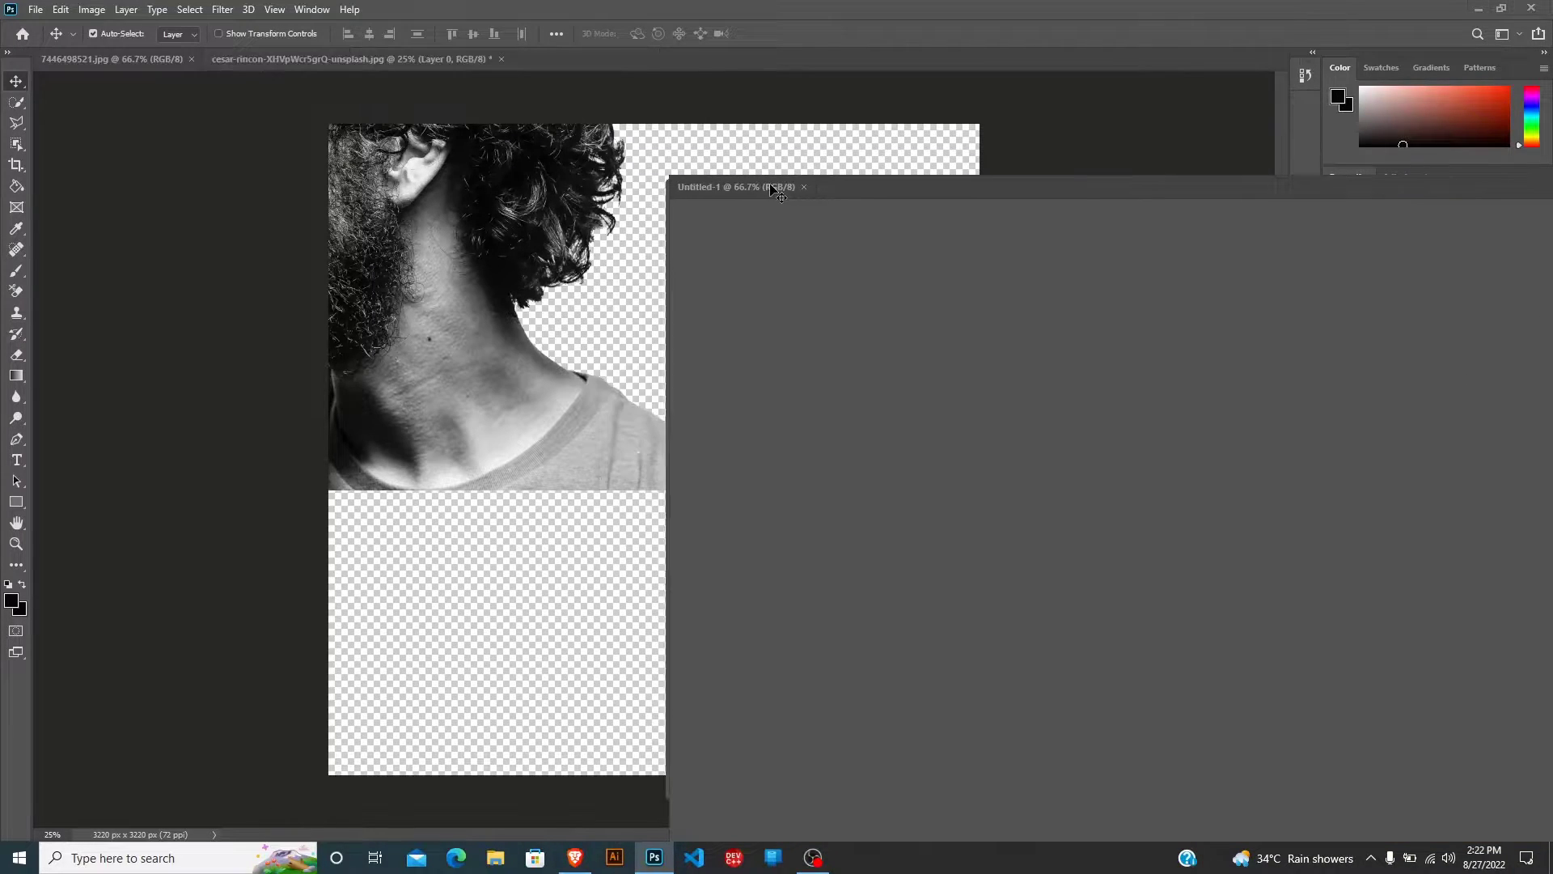
double_click(772, 189)
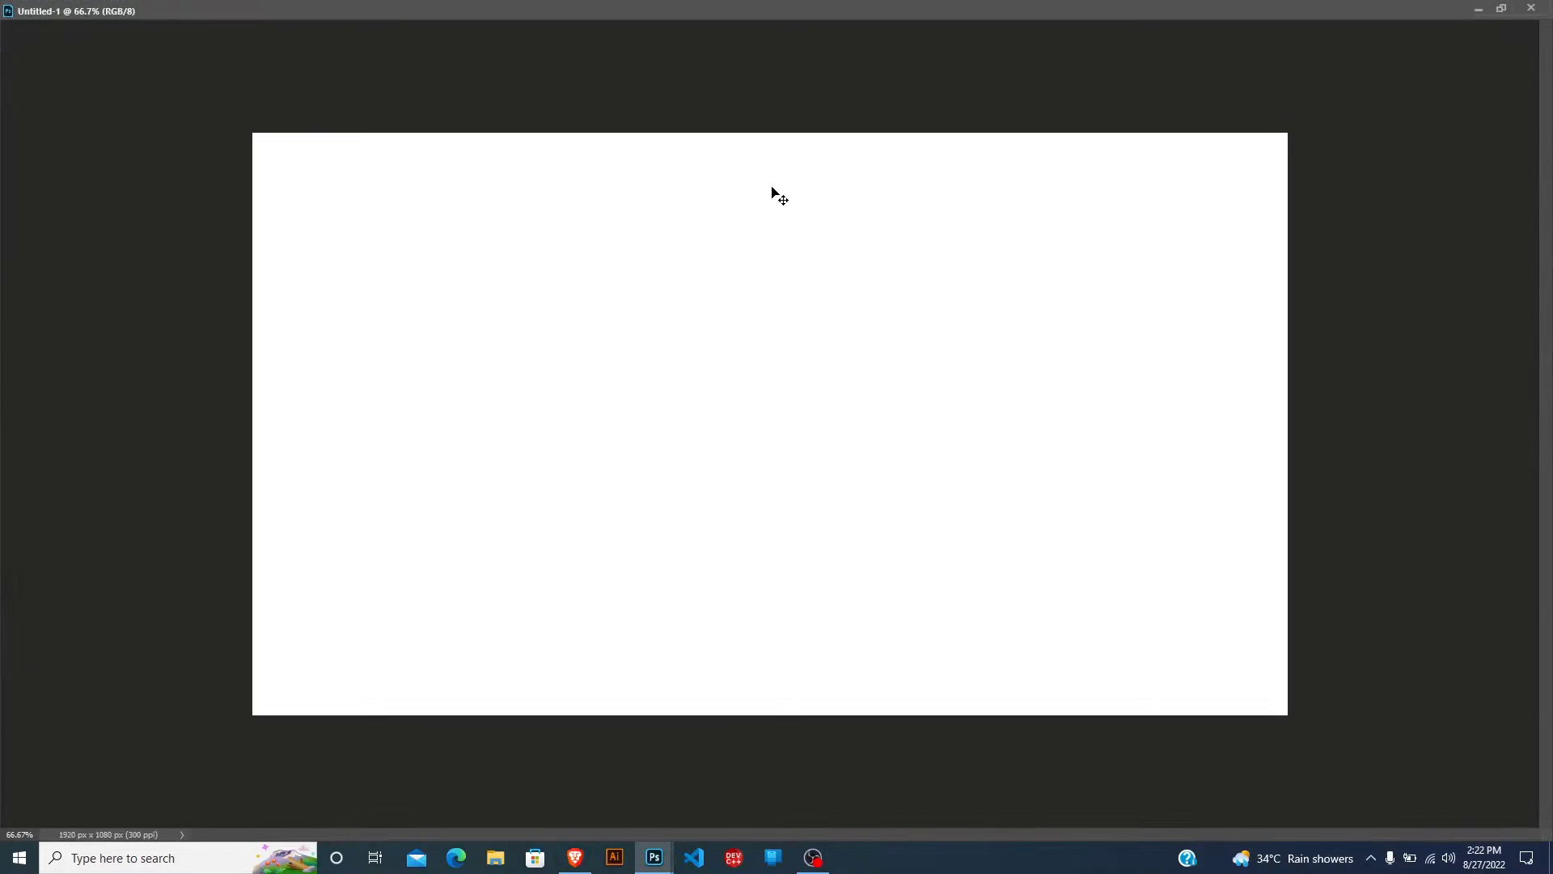
click(1501, 10)
drag(1109, 200, 651, 58)
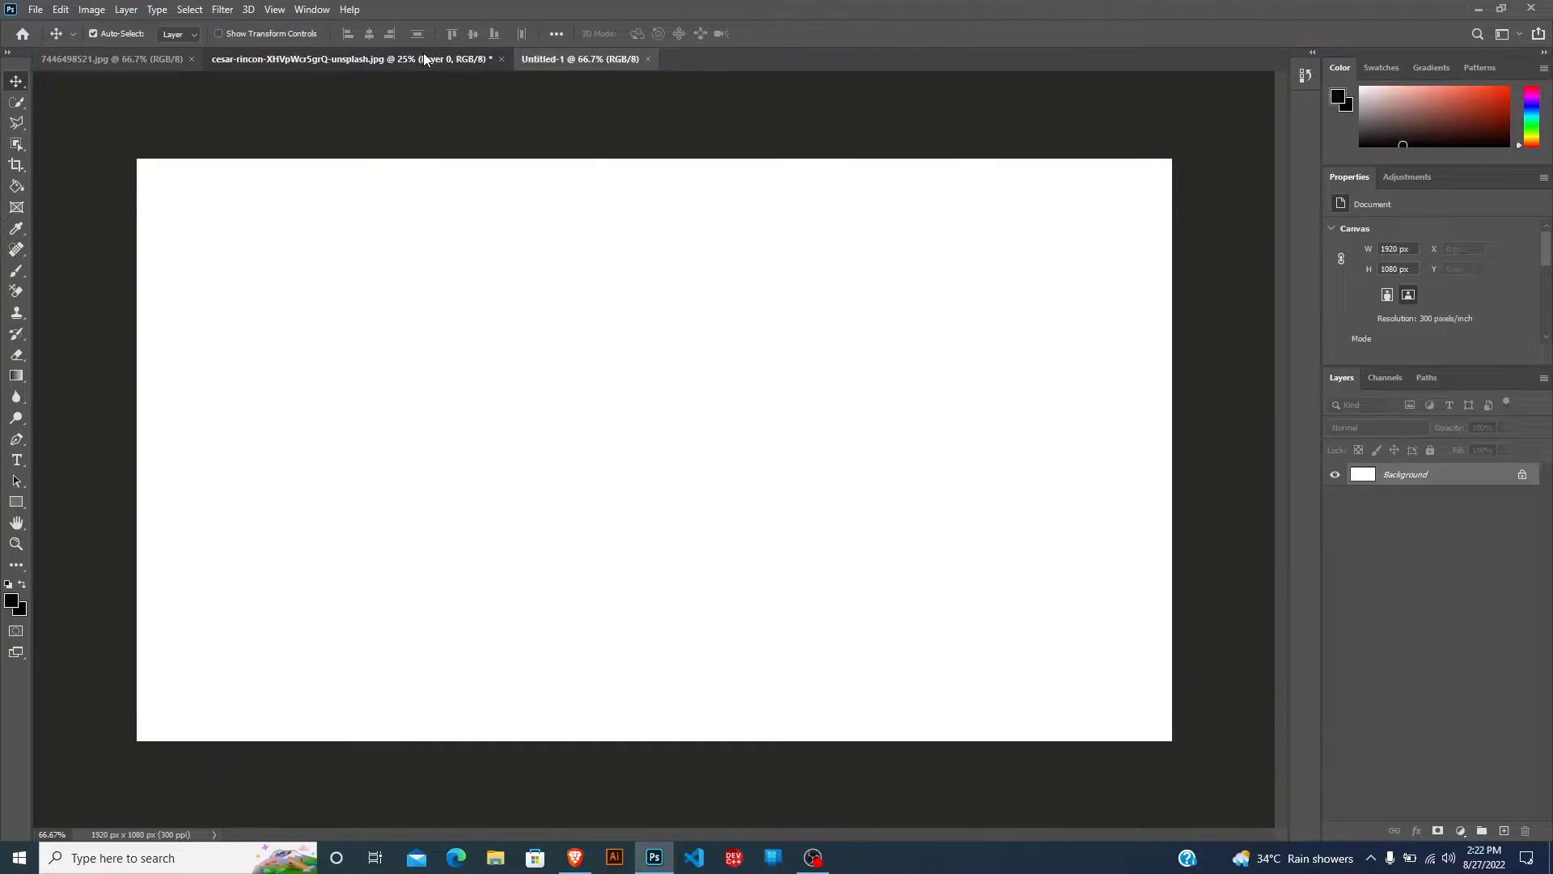
Copy the masked portrait into Untitled-1, scale it to about 35.22% and center it horizontally on the canvas.
click(424, 56)
drag(477, 162, 628, 447)
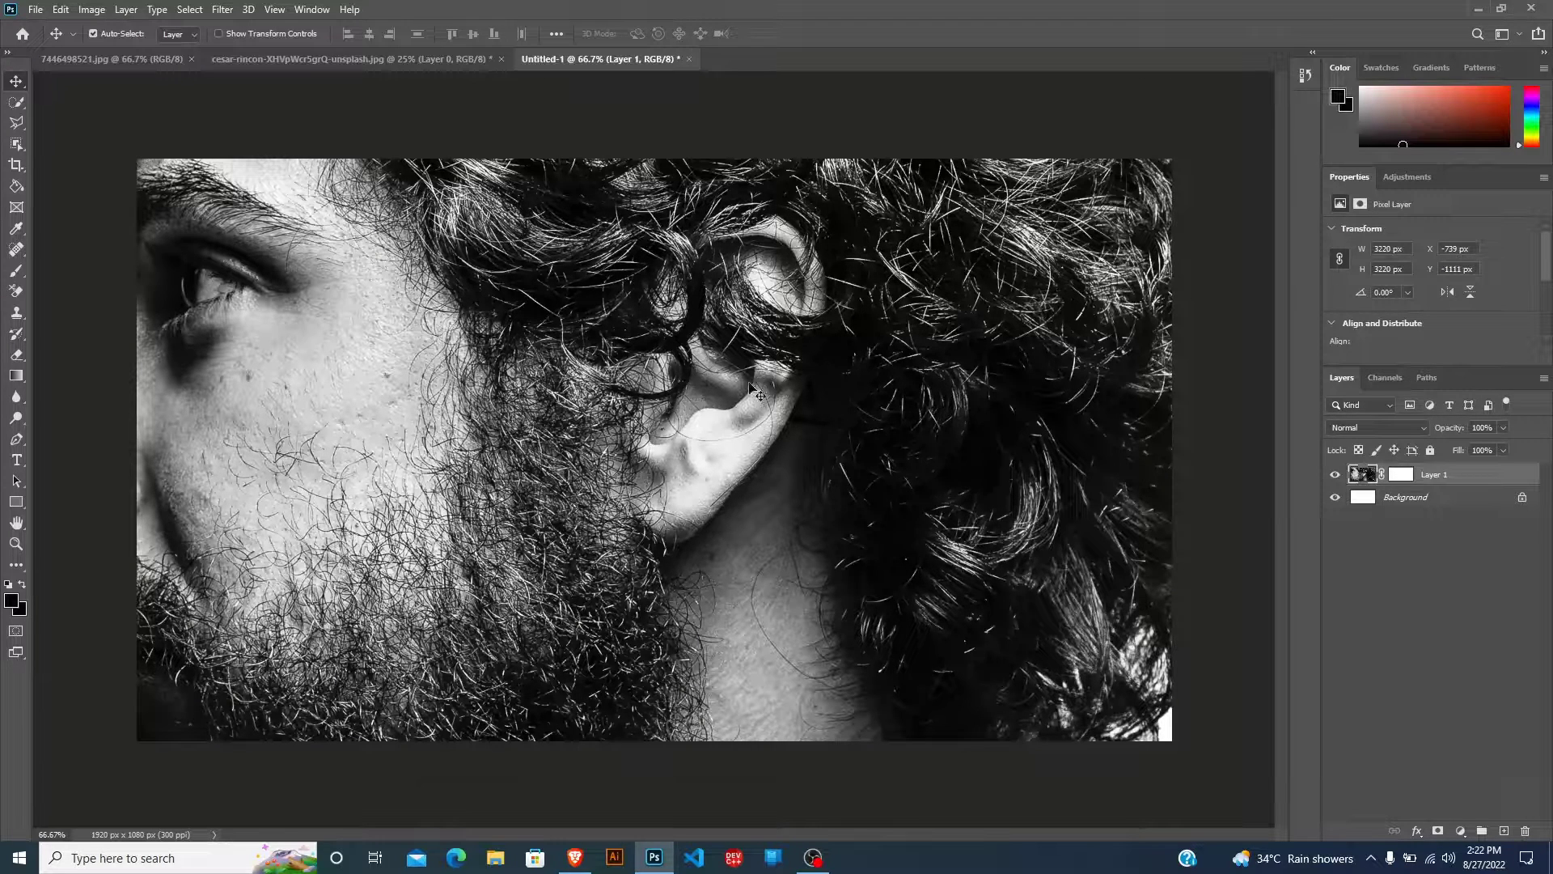
scroll(728, 393, down, 6)
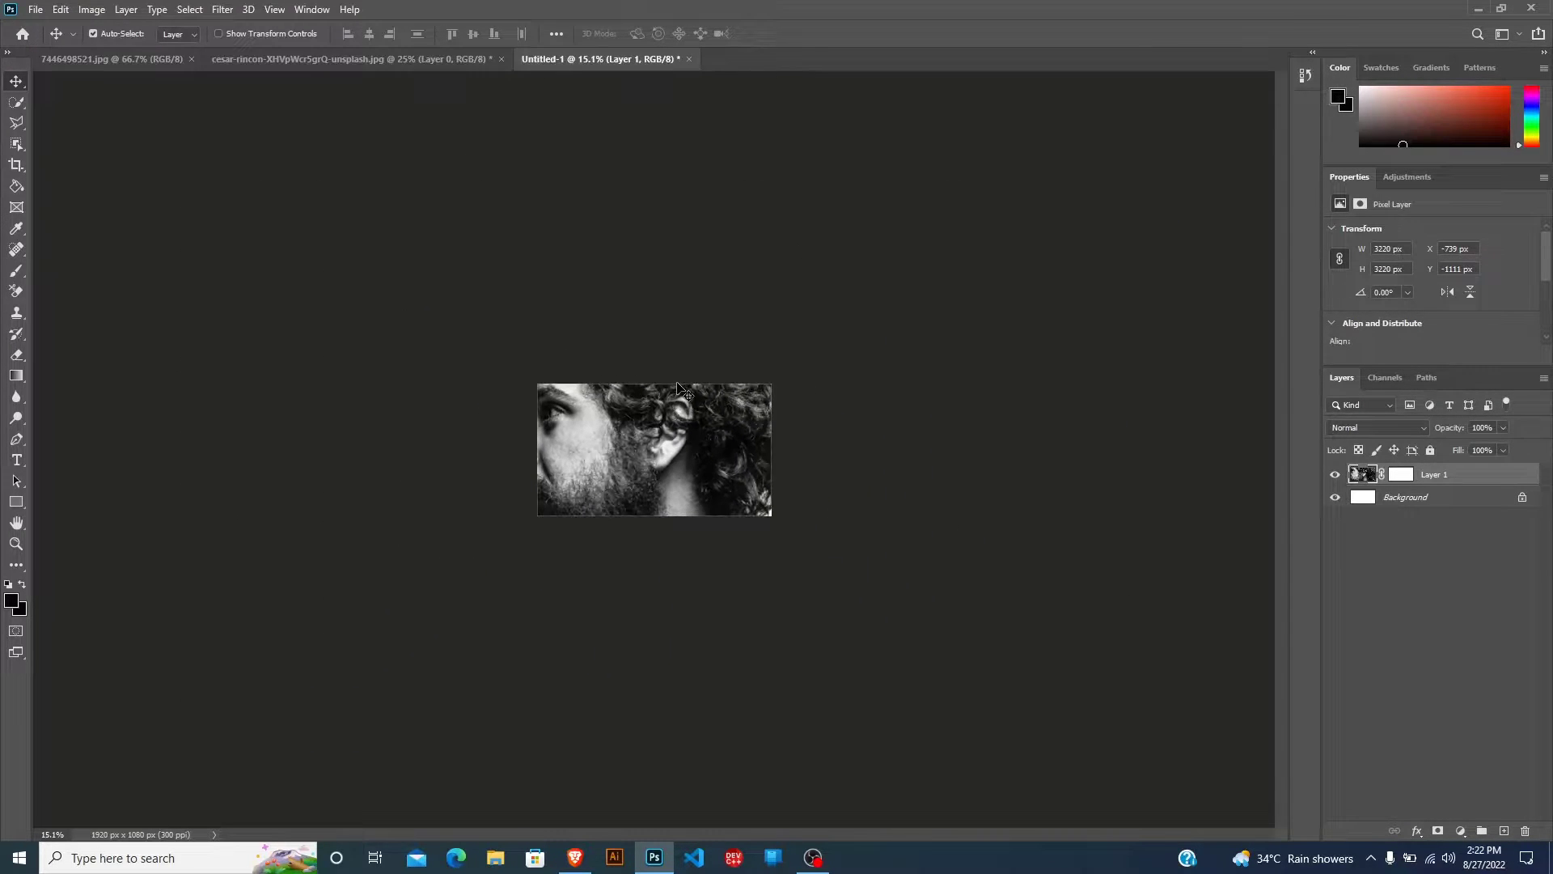
key(ctrl)
key(ctrl+t)
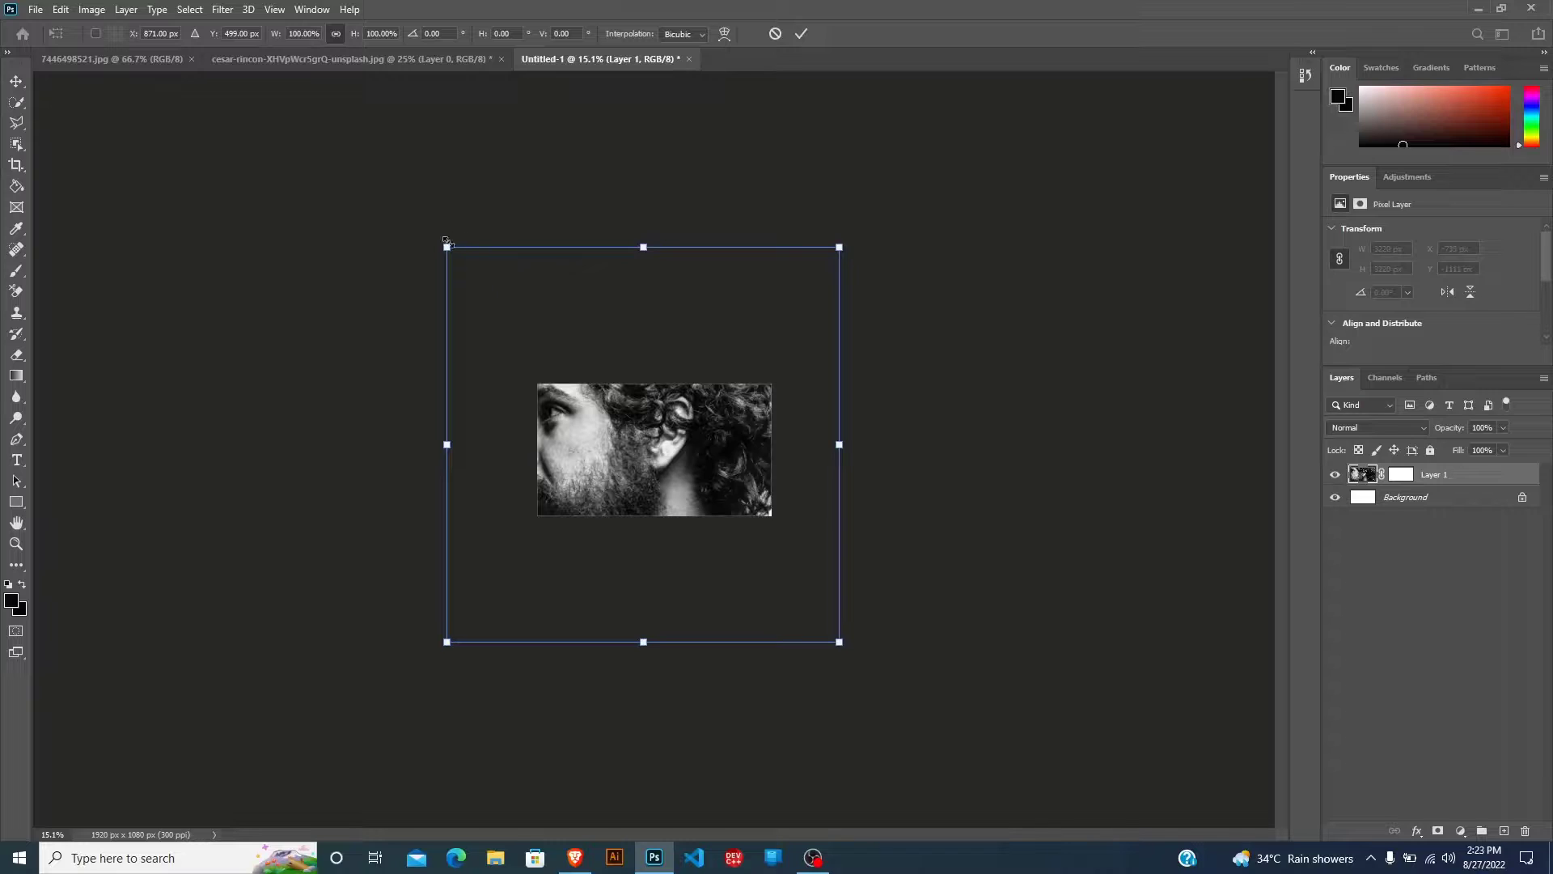
drag(447, 244, 693, 537)
drag(768, 576, 644, 455)
key(Return)
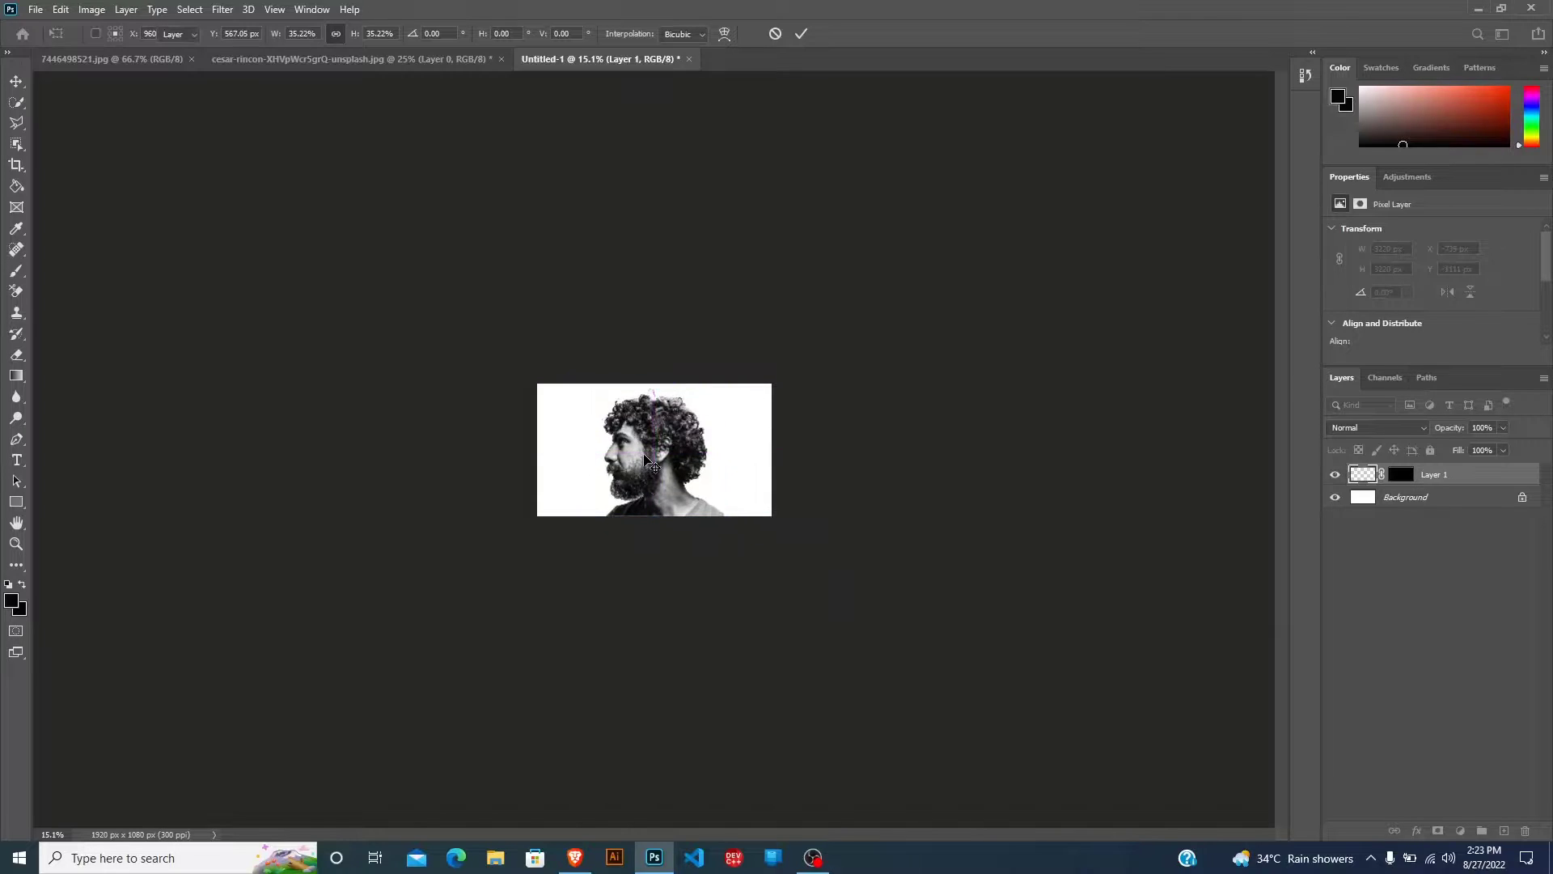
Move the portrait straight down about 16 px so its lower edge extends past the canvas.
scroll(652, 465, up, 5)
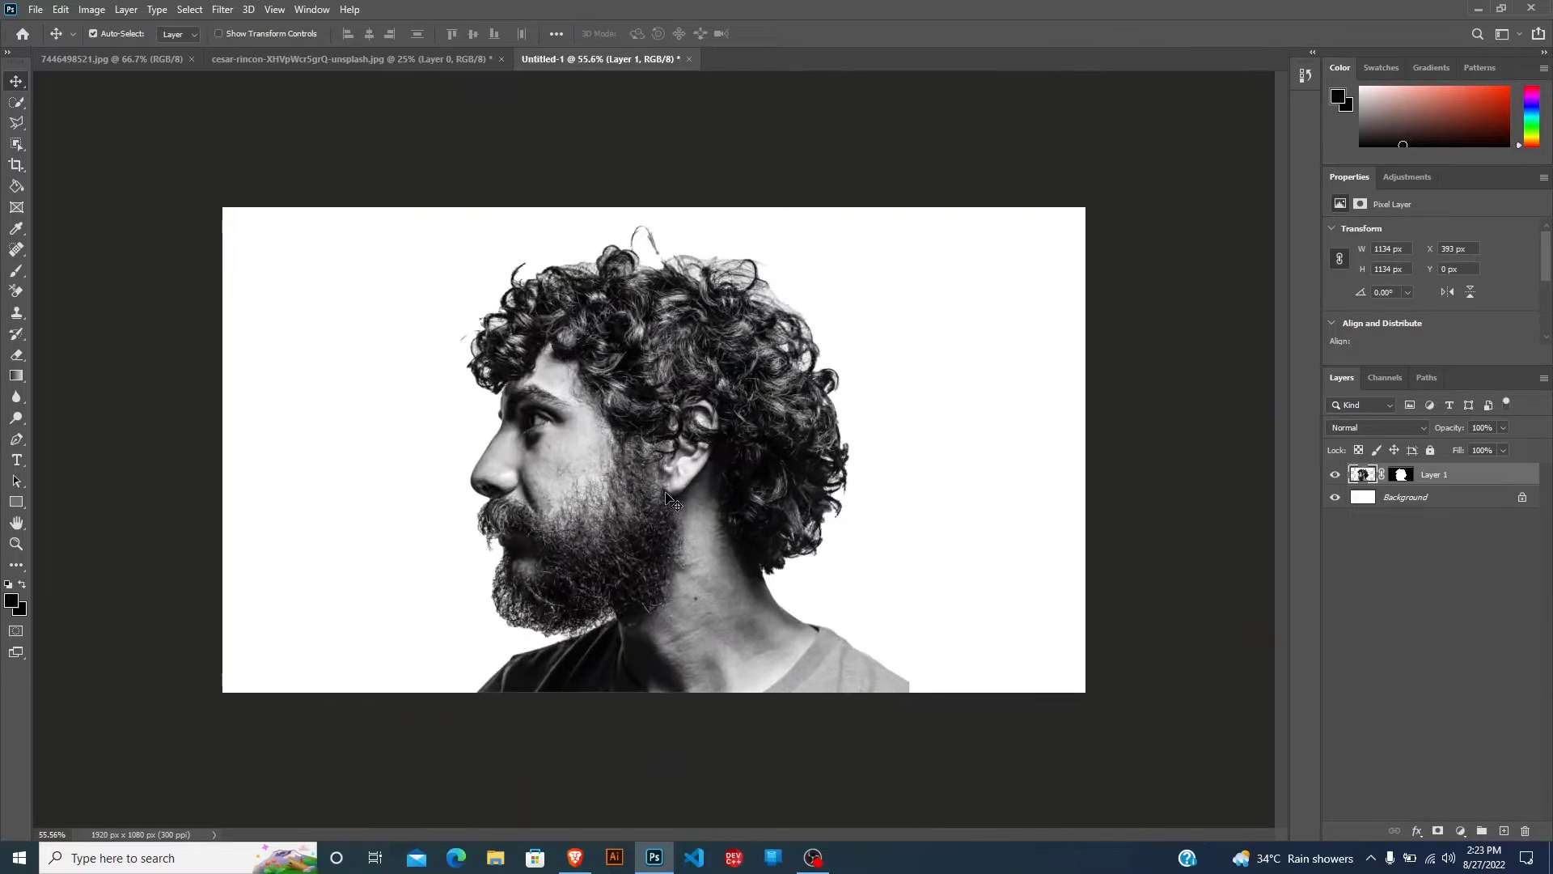
drag(674, 508, 675, 511)
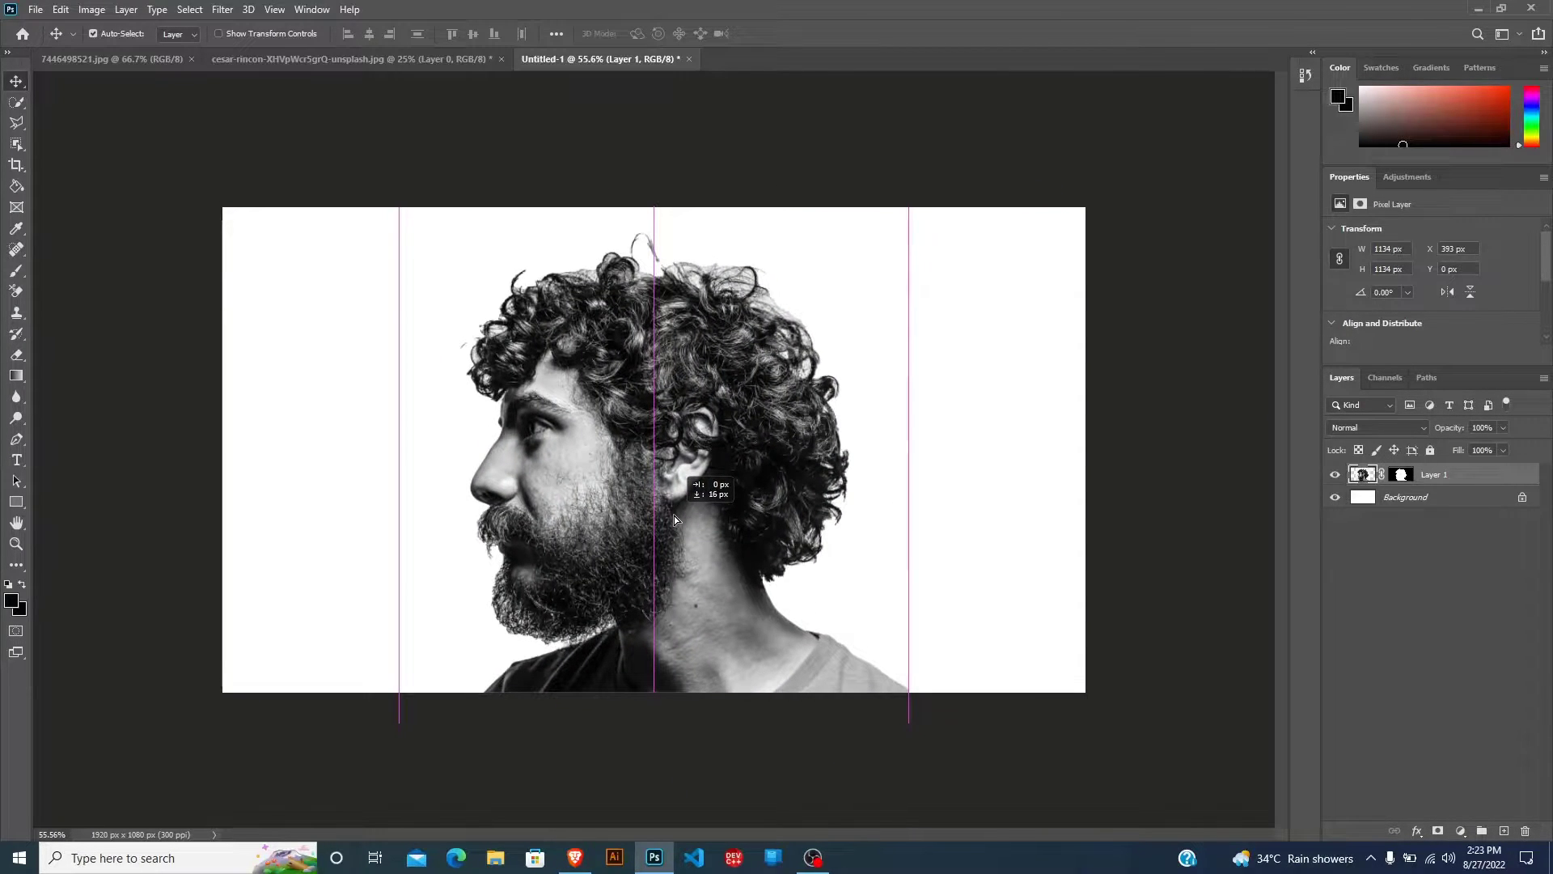
key(ctrl+plus)
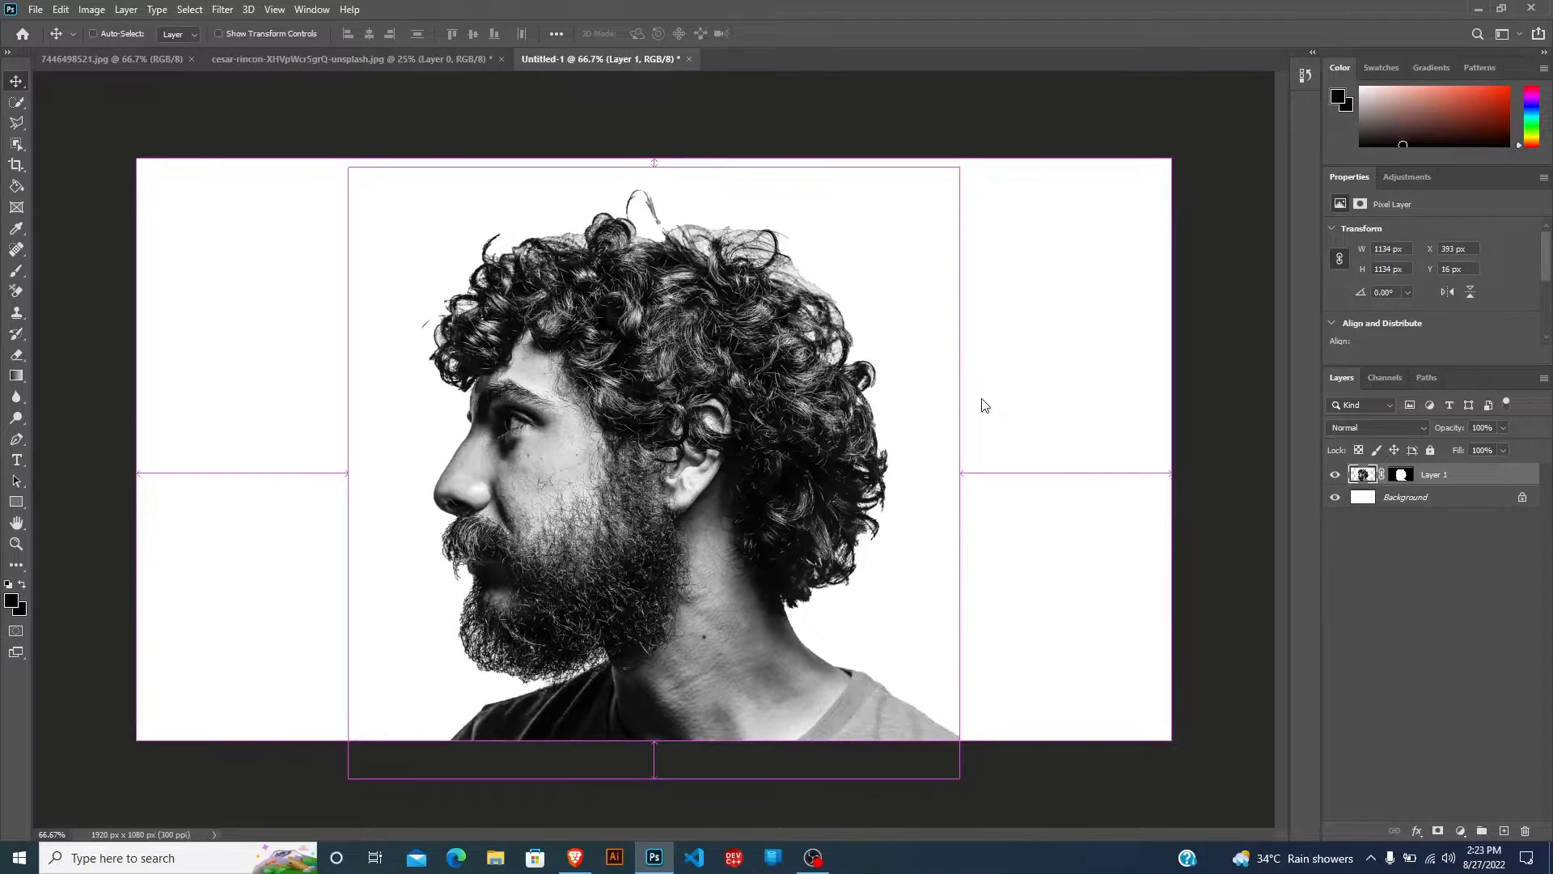
Open the misty pine forest photo and copy it into Untitled-1 above the portrait layer.
key(ctrl+o)
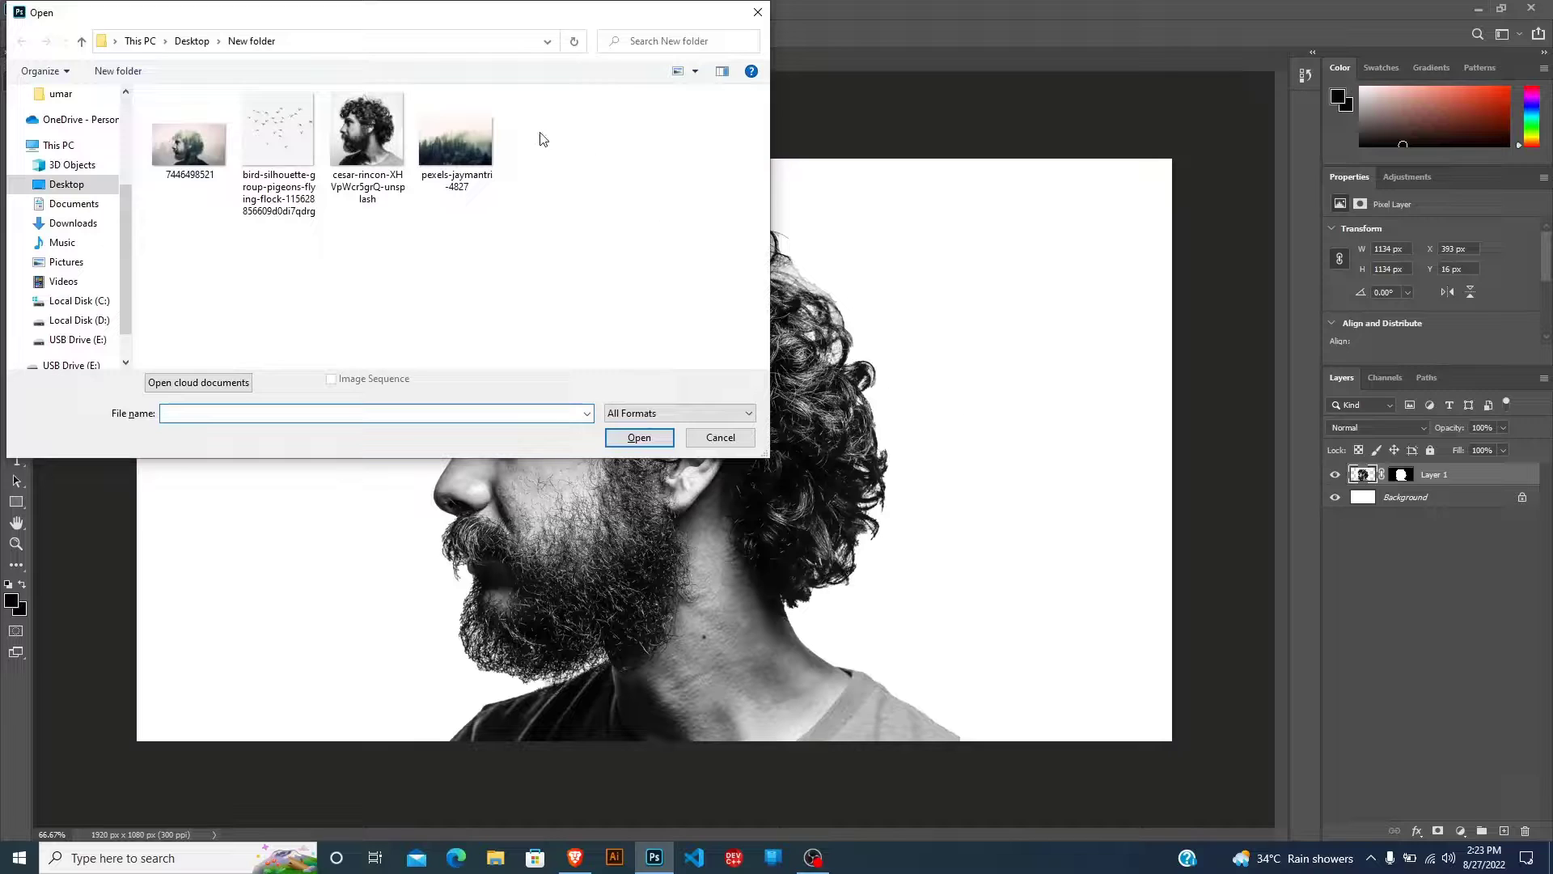
click(465, 148)
double_click(466, 148)
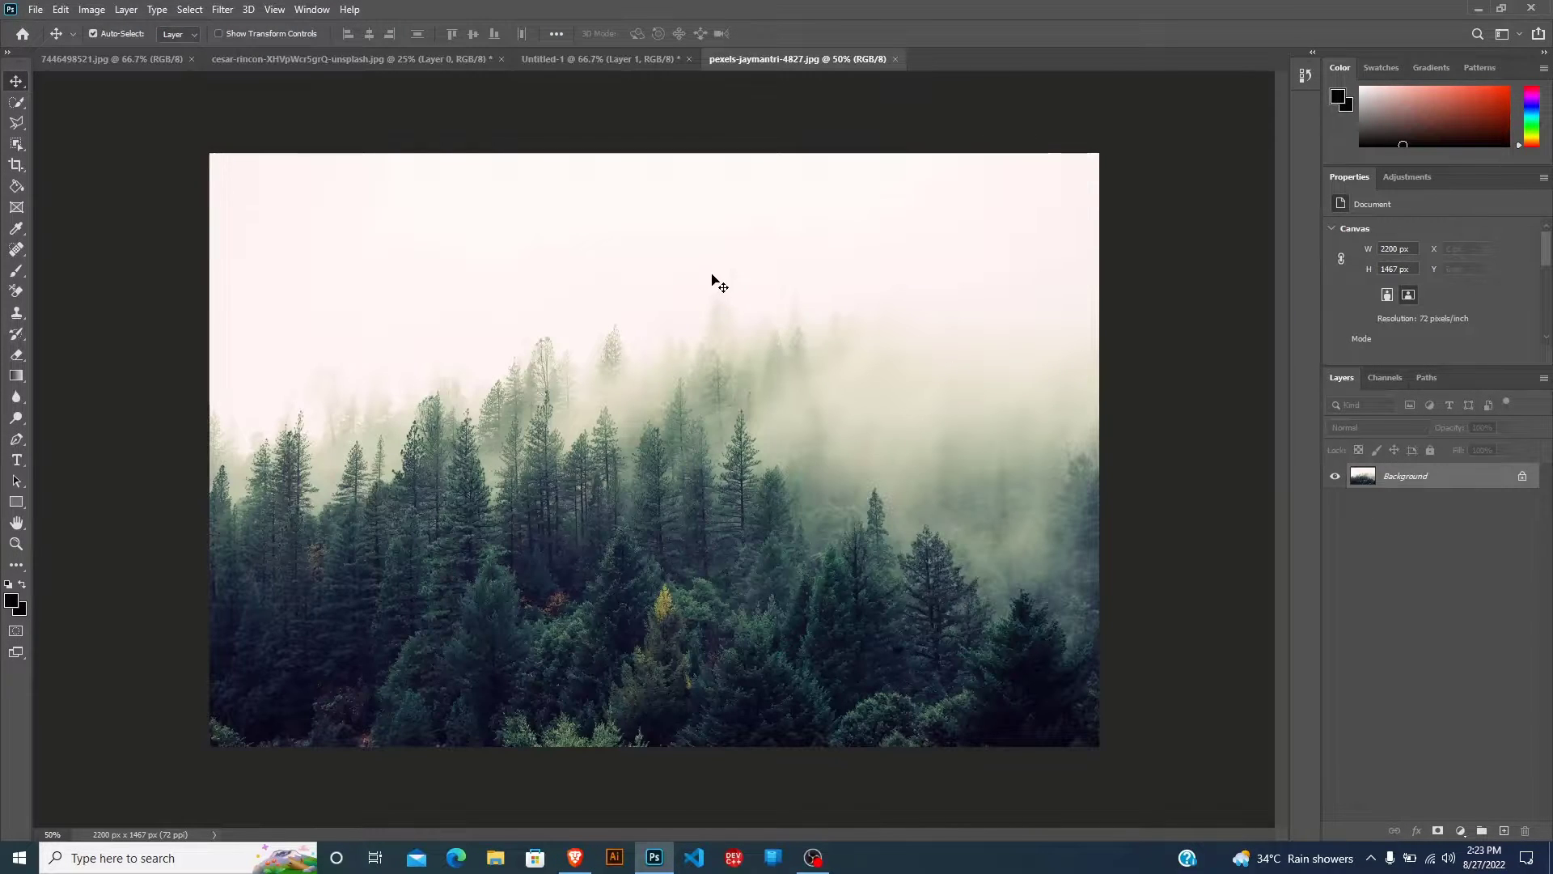
click(603, 63)
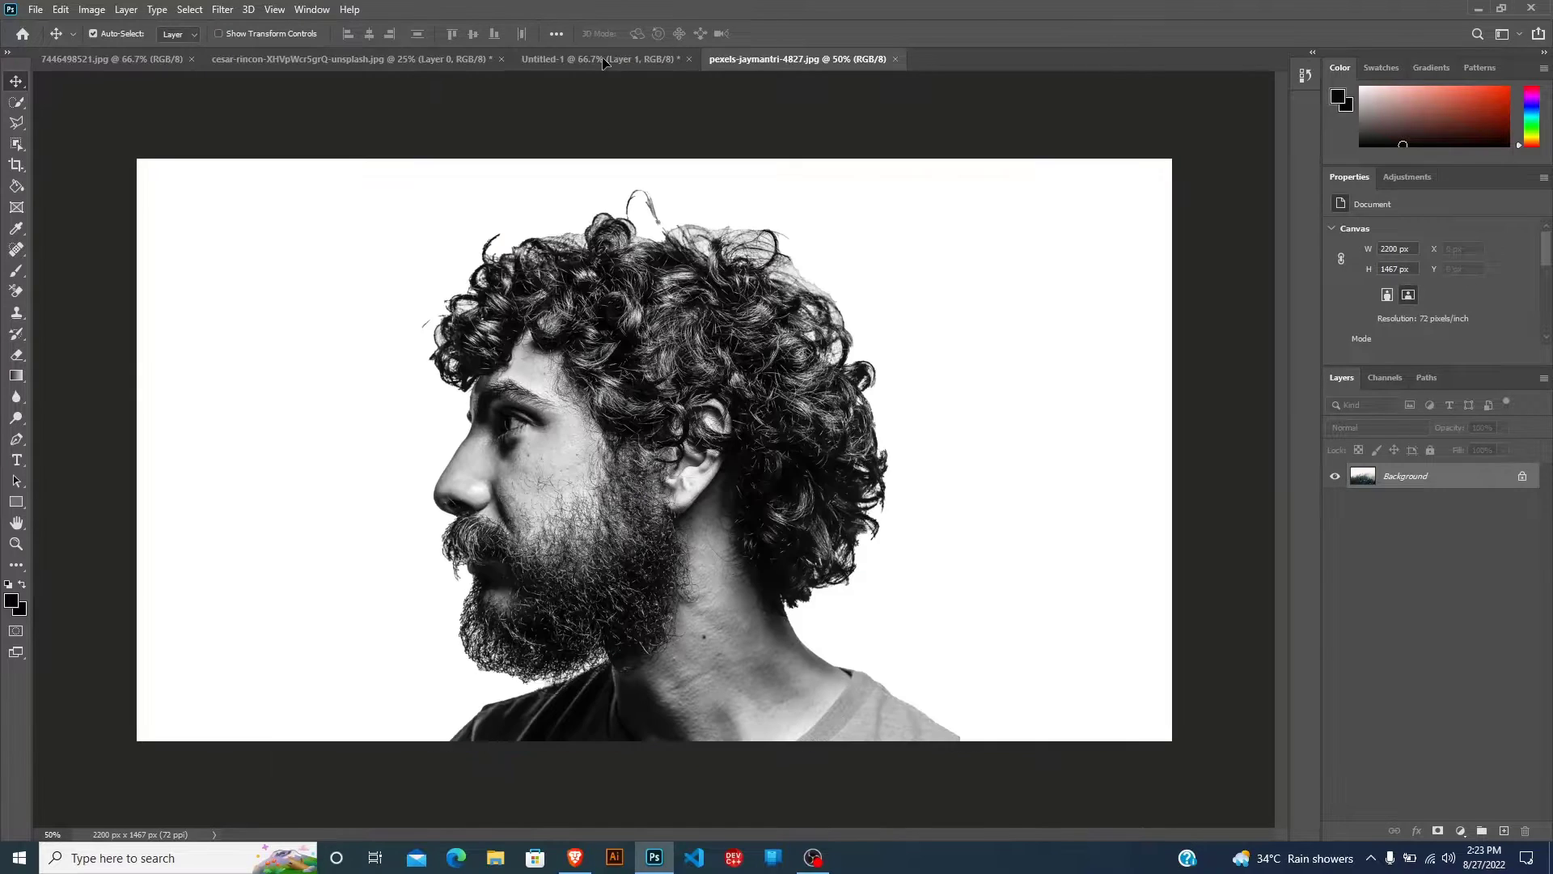
drag(602, 62, 655, 346)
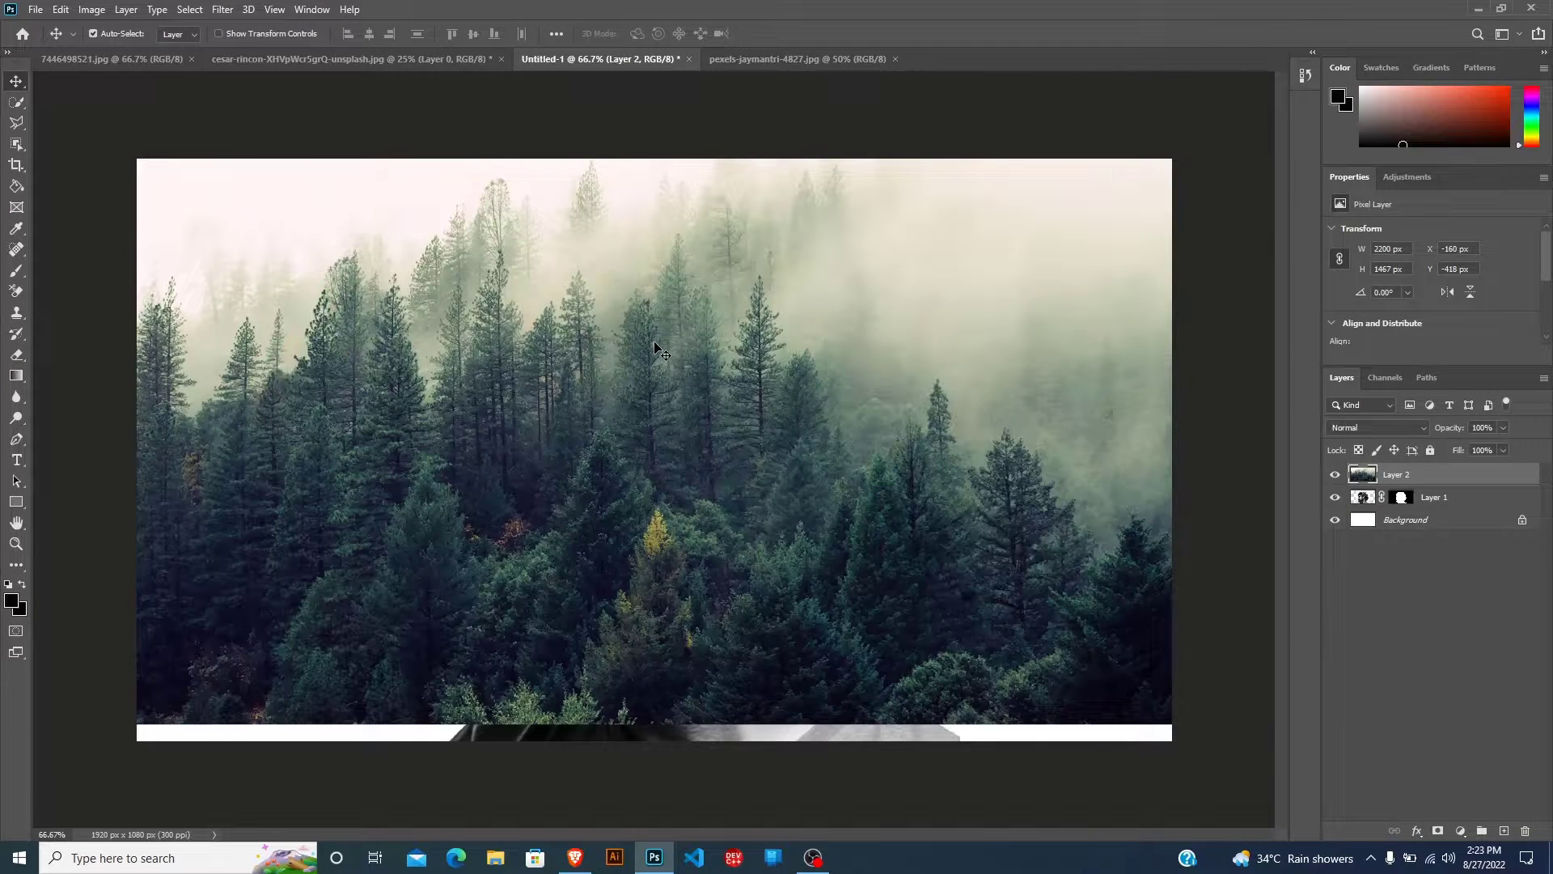
Scale the forest layer to about 1797 × 1199 px and position it over the portrait at about X 123 px, Y -119 px.
scroll(655, 348, down, 5)
key(ctrl+t)
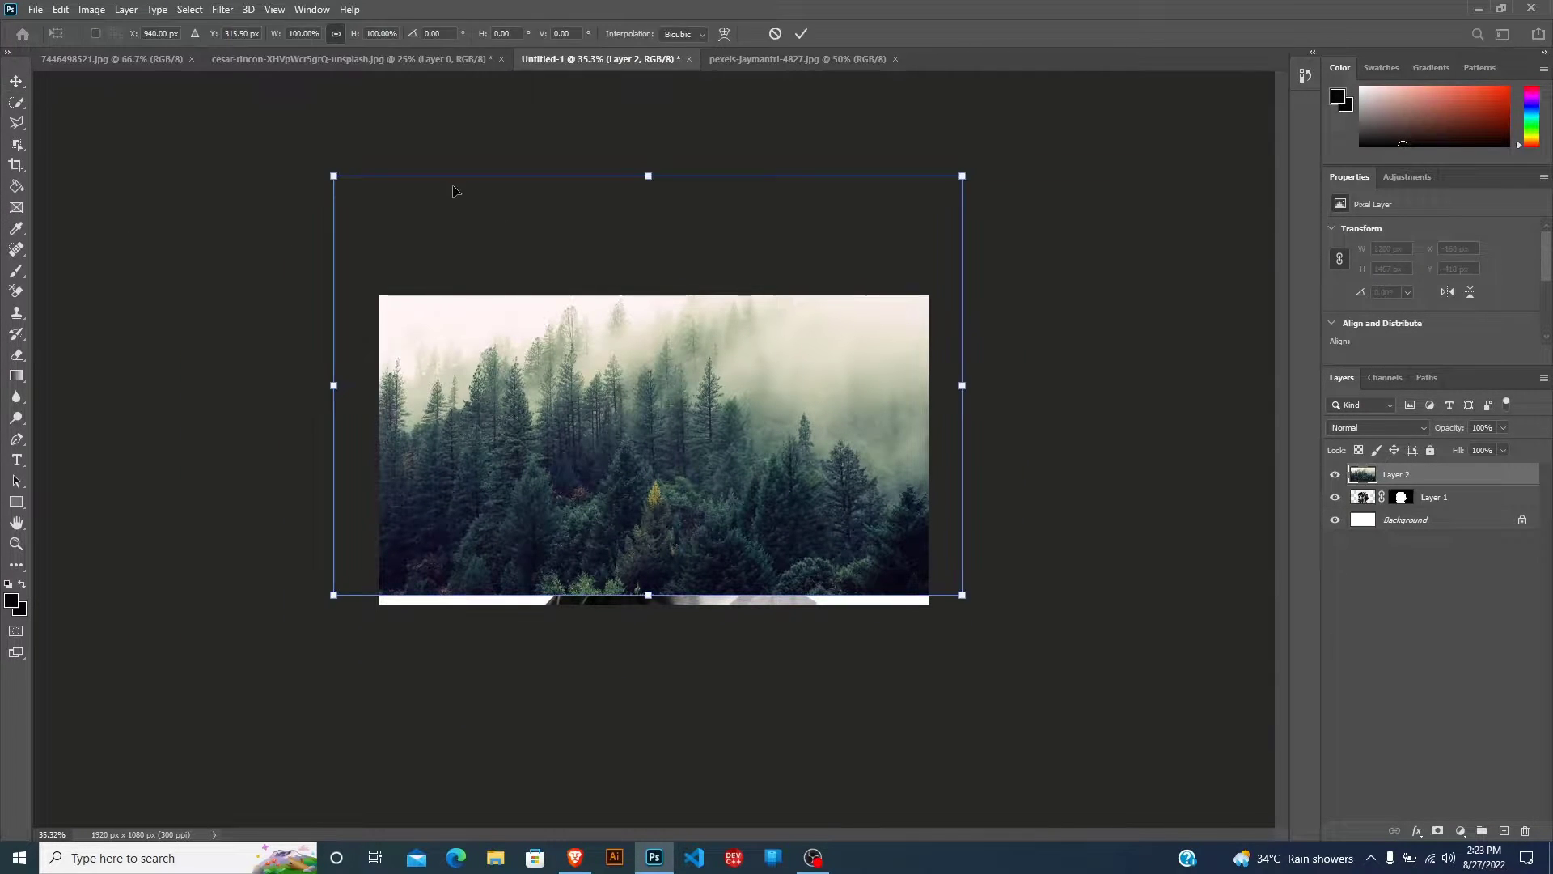
drag(332, 176, 471, 335)
drag(752, 428, 668, 435)
drag(448, 294, 394, 260)
drag(477, 340, 508, 343)
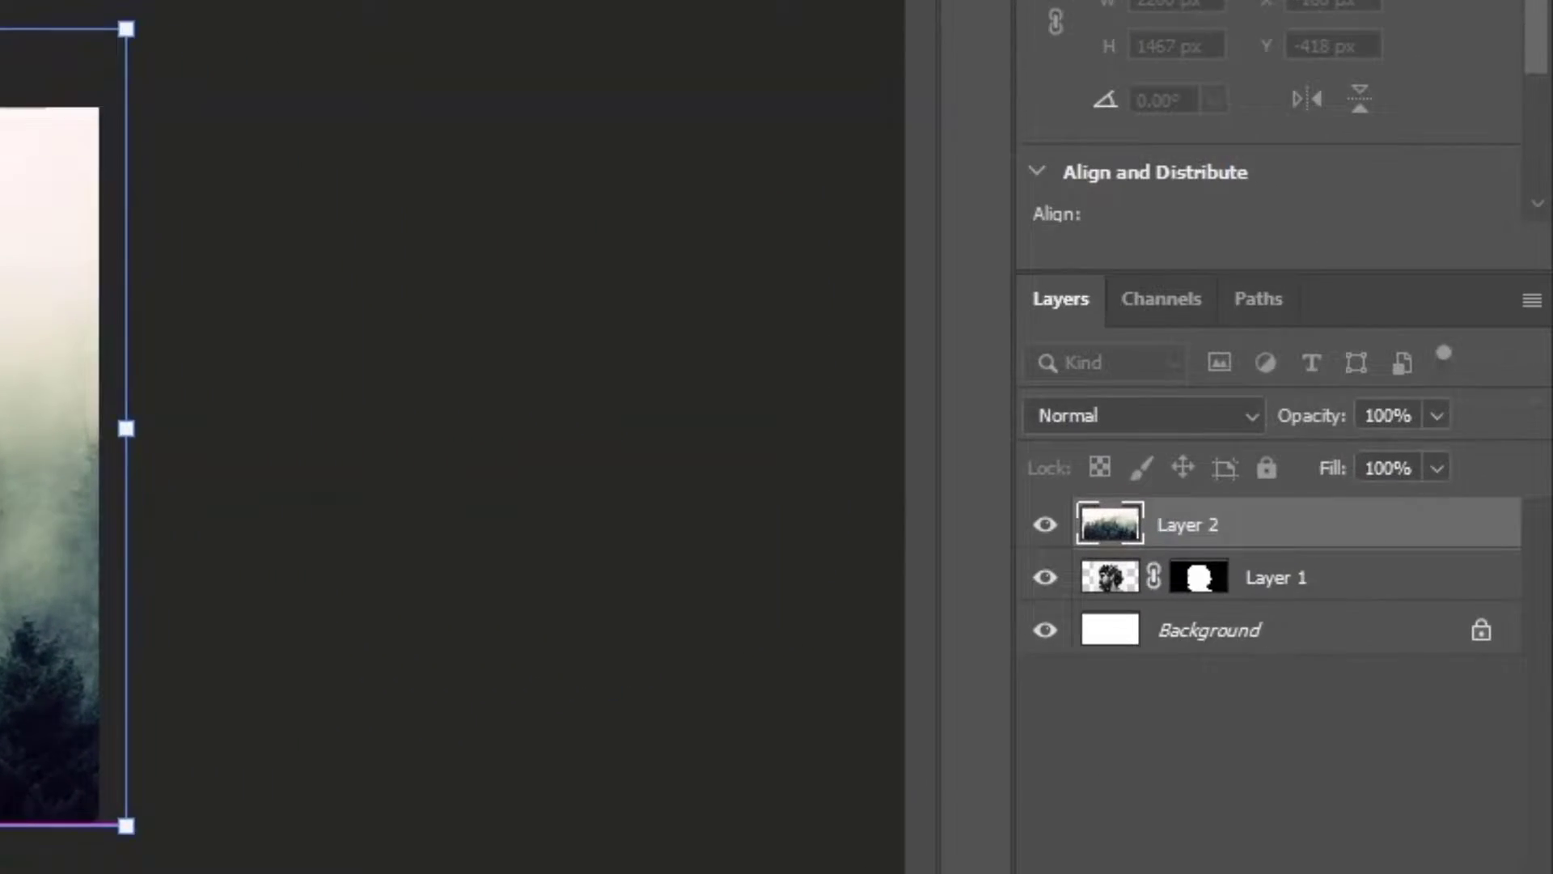
mouse_move(32, 380)
mouse_down()
mouse_move(5, 360)
mouse_move(5, 380)
mouse_up()
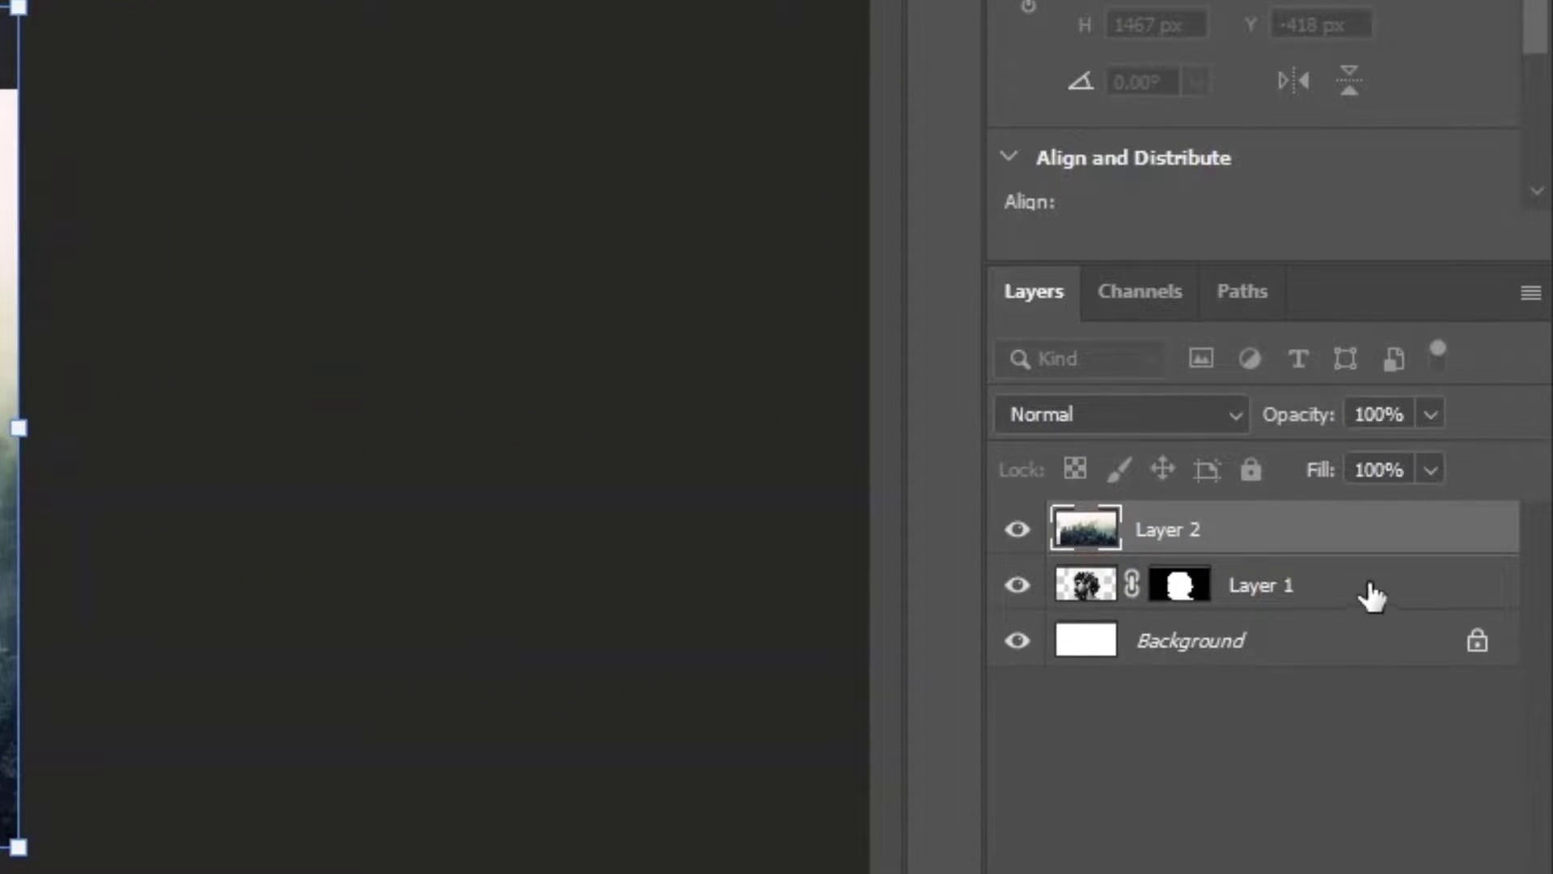
key(Return)
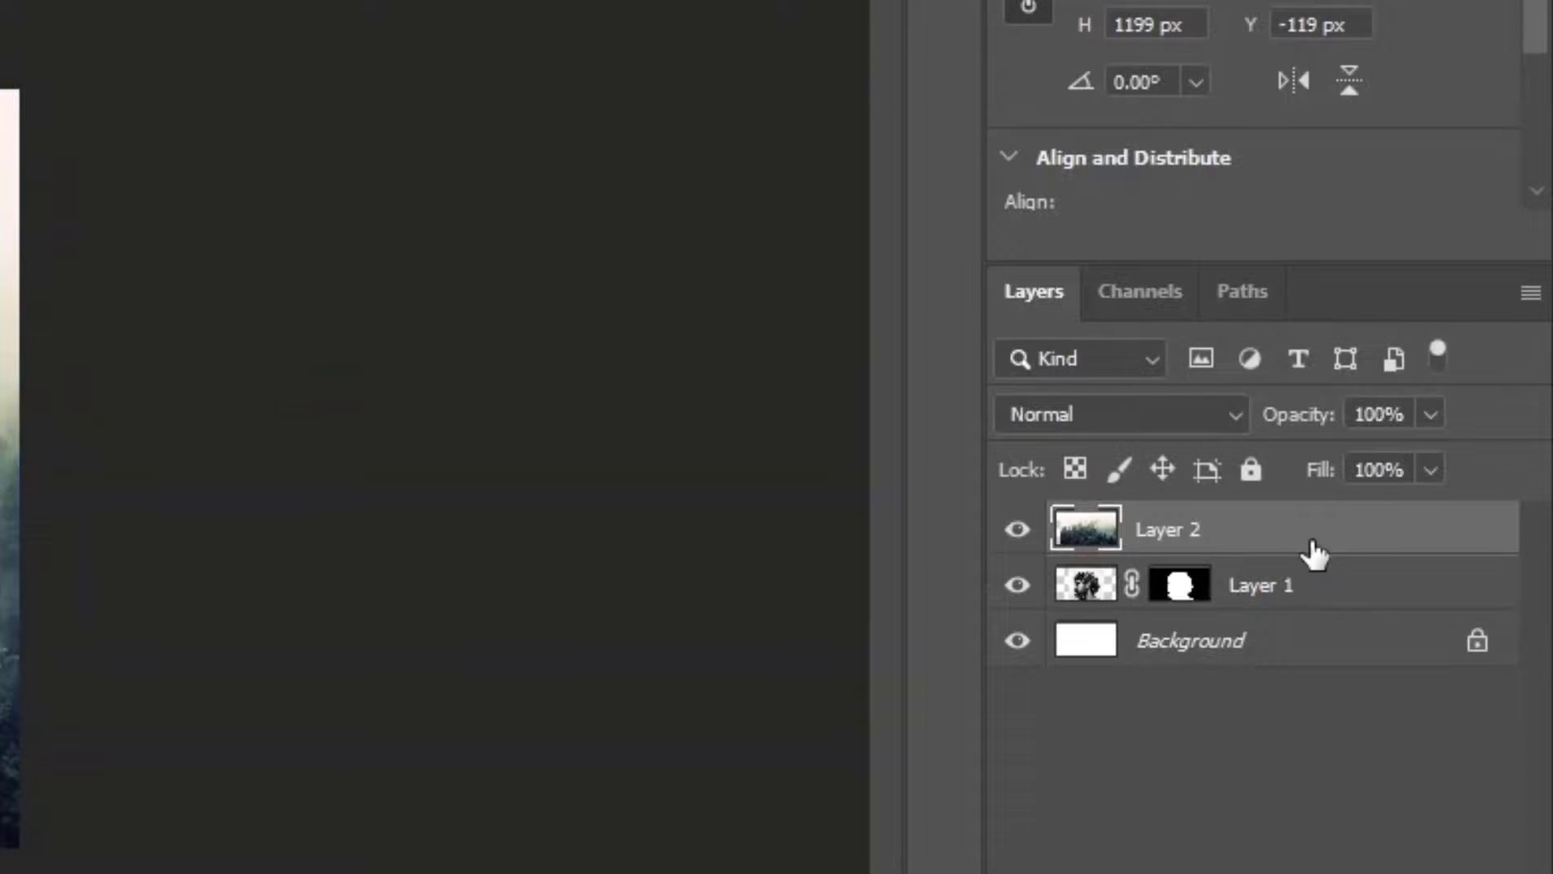
Clip the forest layer to the portrait layer and set its blend mode to Lighten.
alt+click(1193, 552)
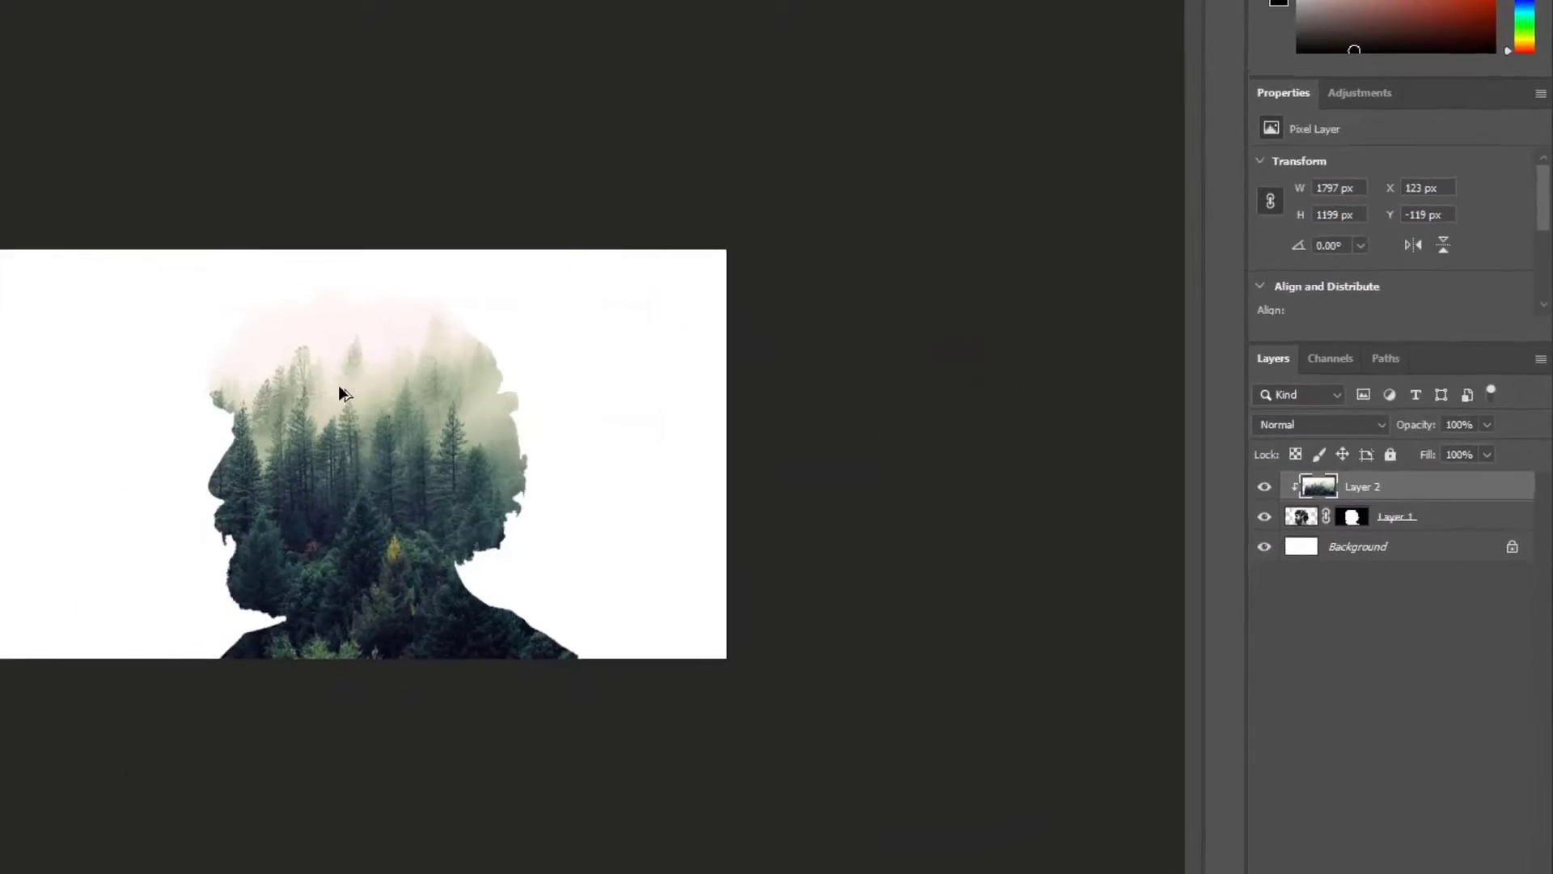
scroll(340, 388, up, 9)
scroll(340, 389, down, 3)
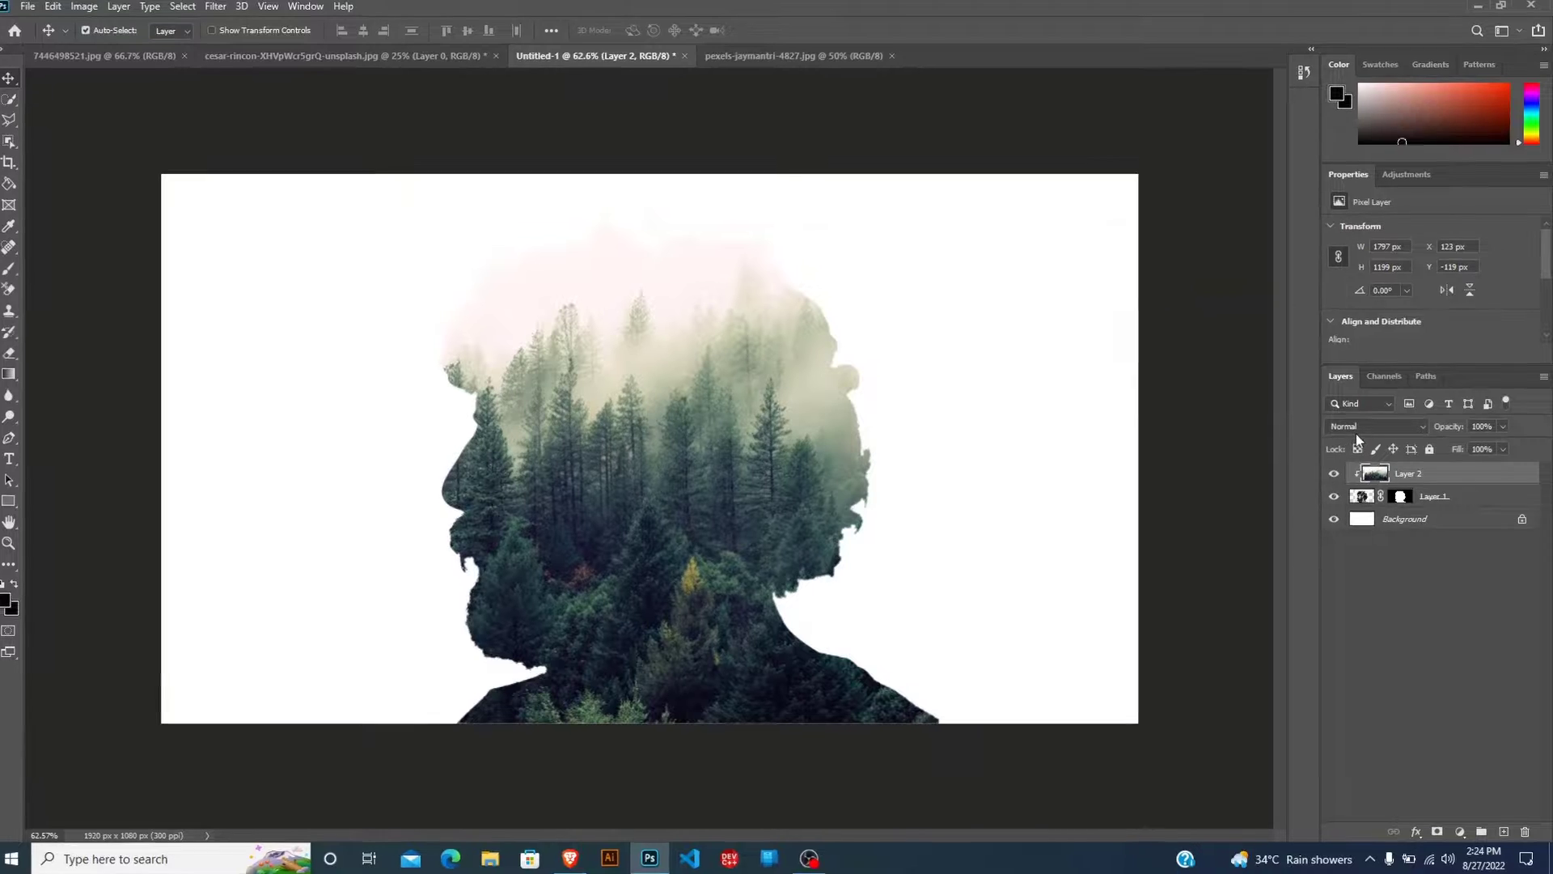
click(1375, 427)
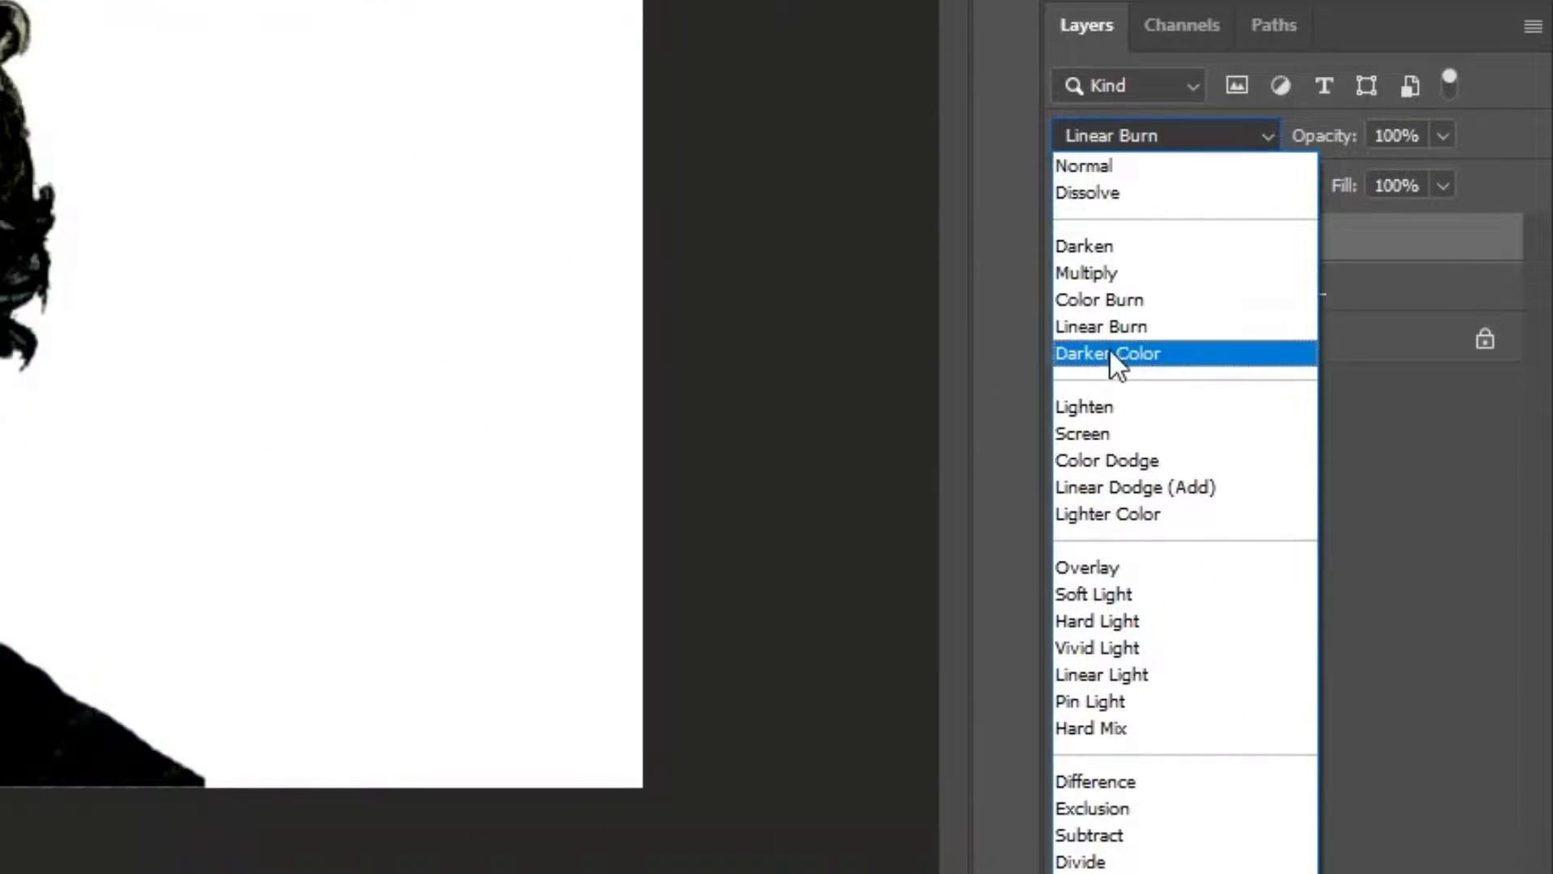
click(1110, 411)
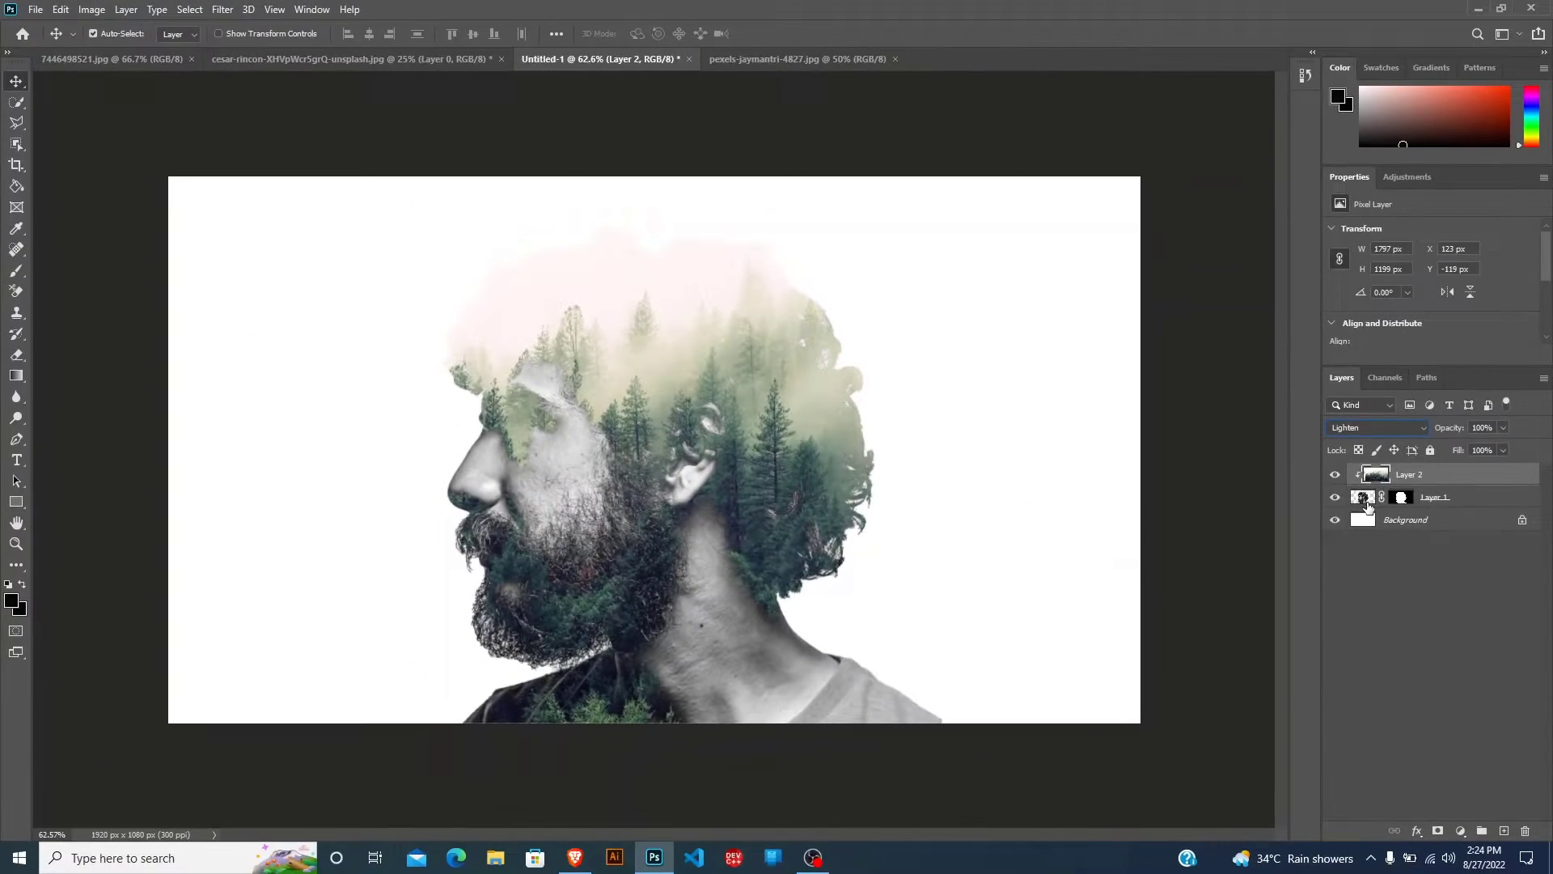
Paint black over the ear, neck and shirt on the portrait layer with a soft 217 px brush.
click(1366, 502)
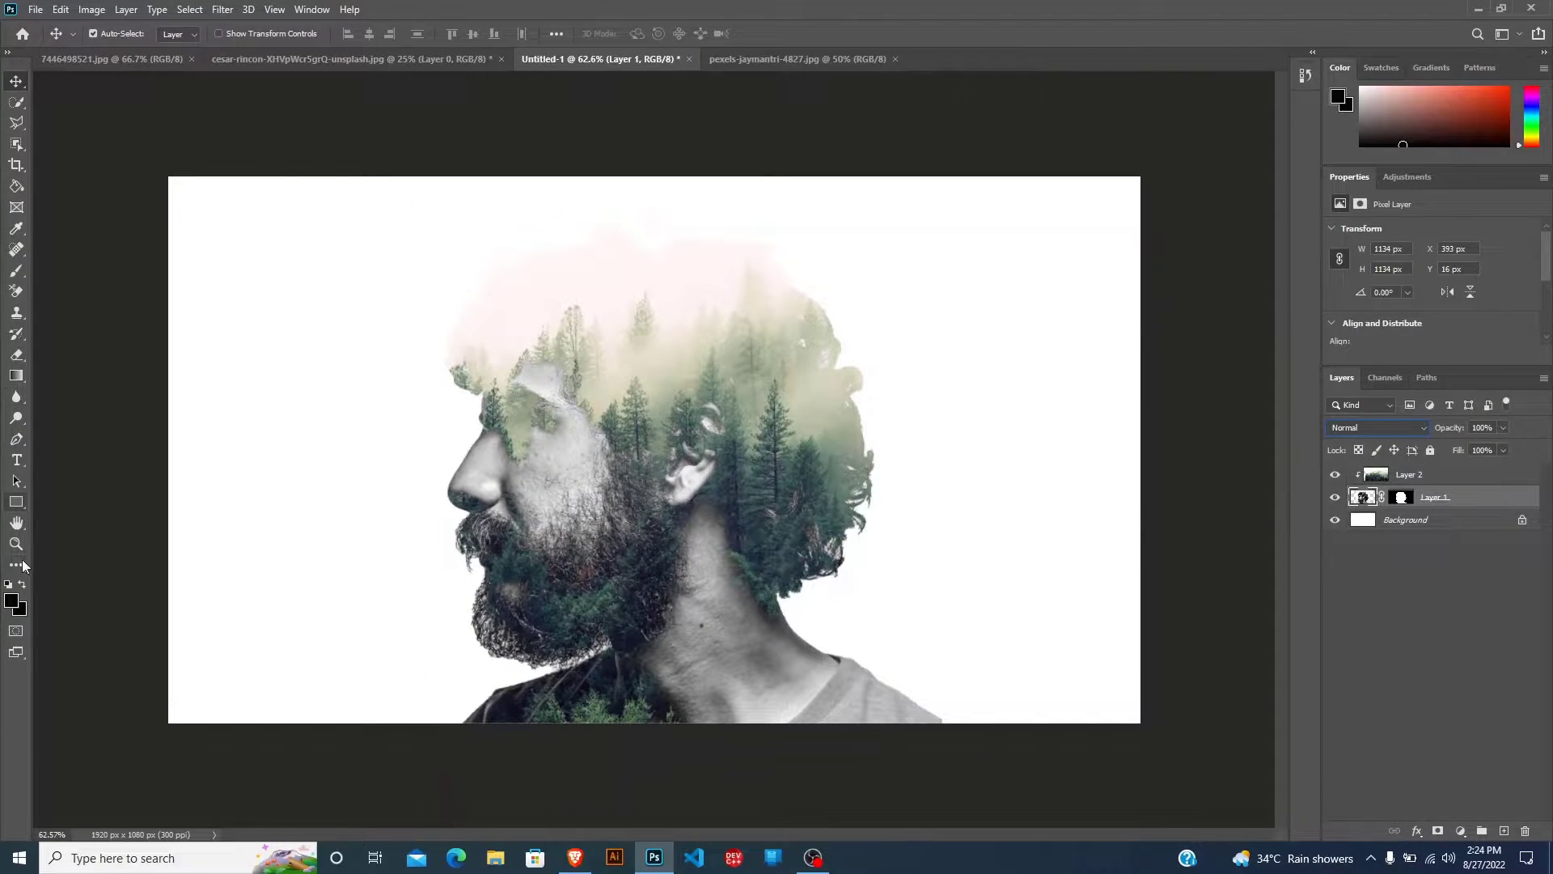
click(17, 273)
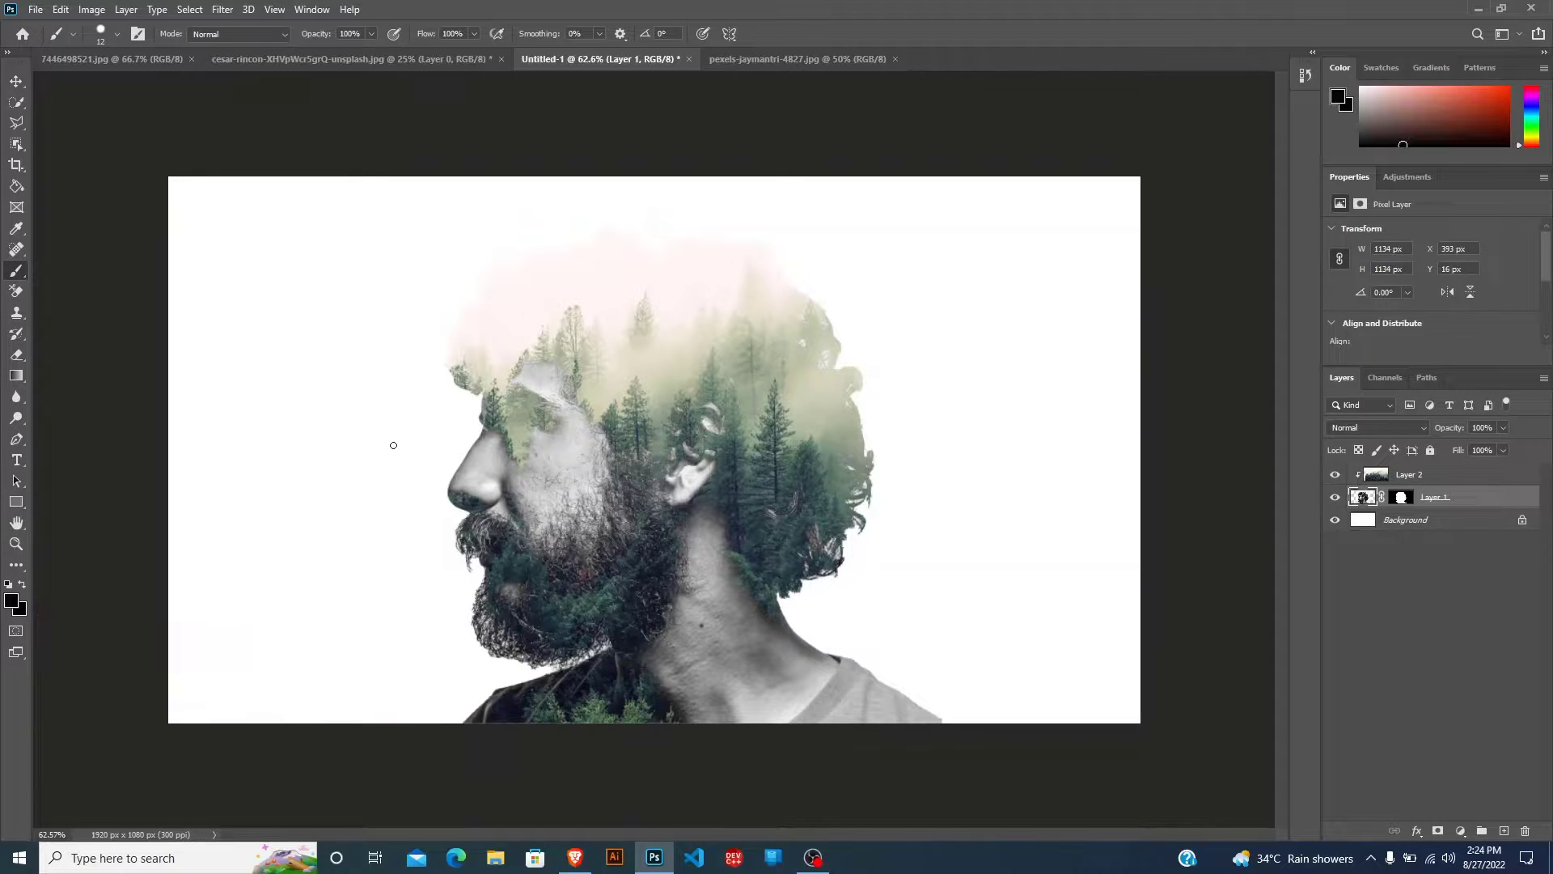
drag(354, 464, 407, 459)
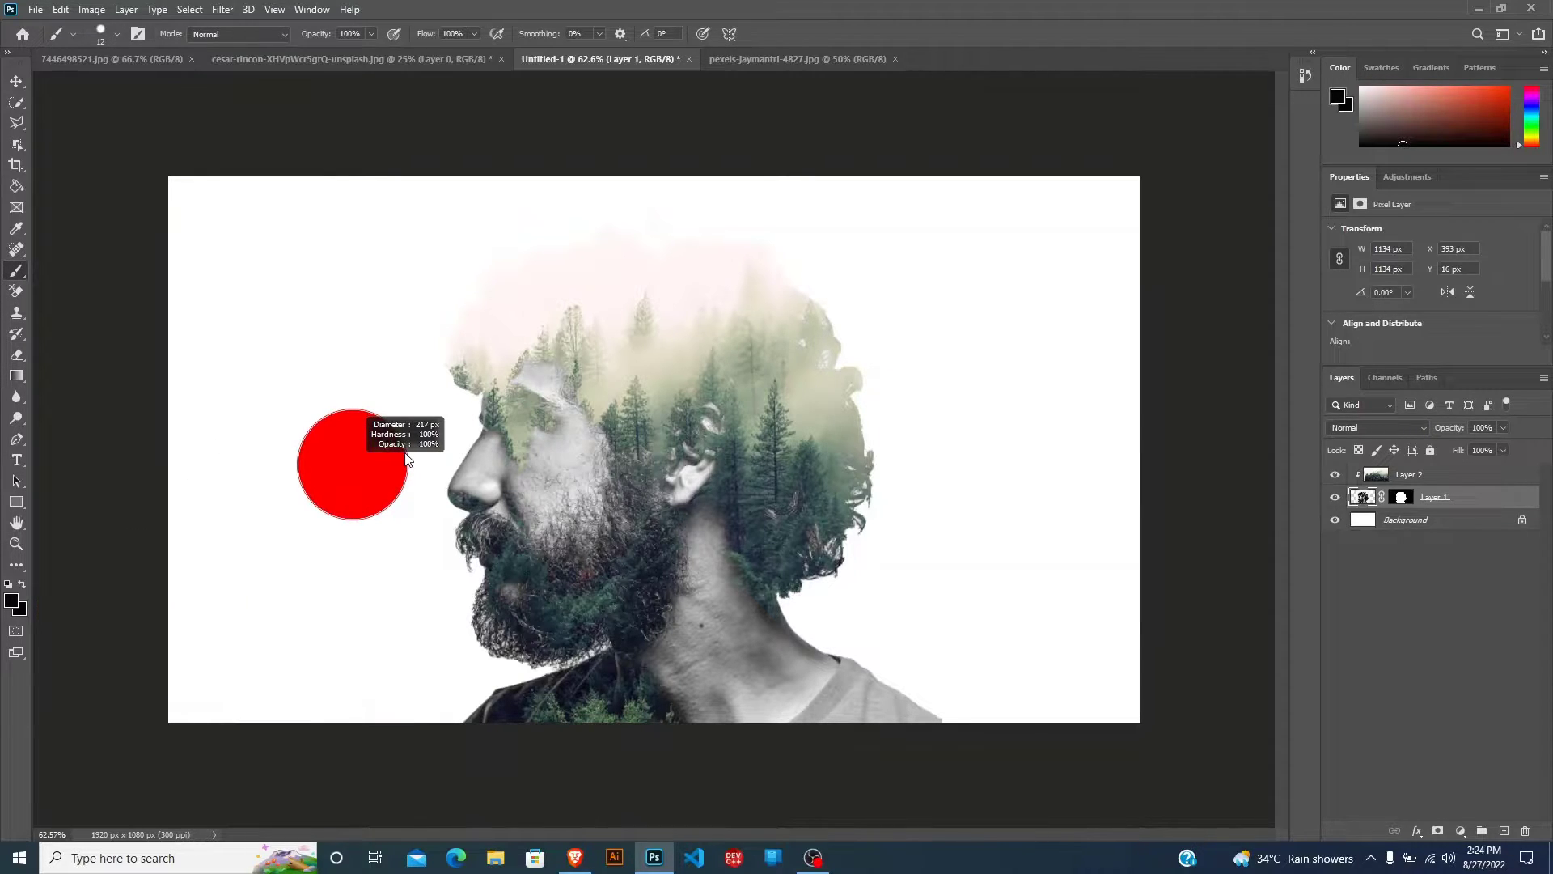
drag(398, 555, 393, 224)
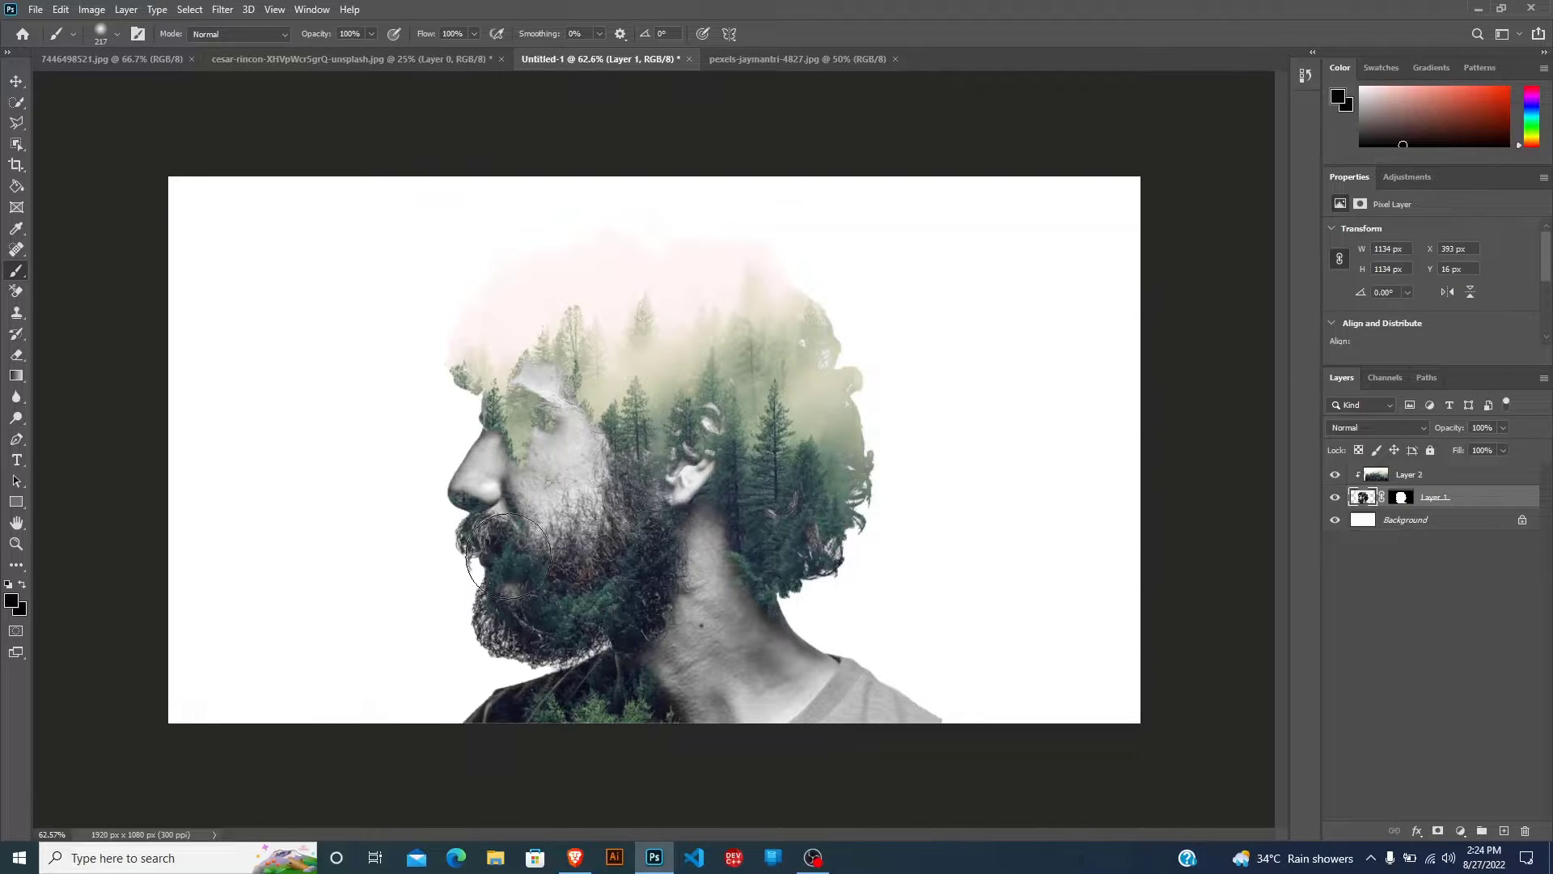
mouse_move(726, 513)
mouse_down()
mouse_move(669, 685)
mouse_move(706, 714)
mouse_move(758, 683)
mouse_move(789, 631)
mouse_move(823, 691)
mouse_move(868, 679)
mouse_move(880, 709)
mouse_move(940, 738)
mouse_move(800, 699)
mouse_up()
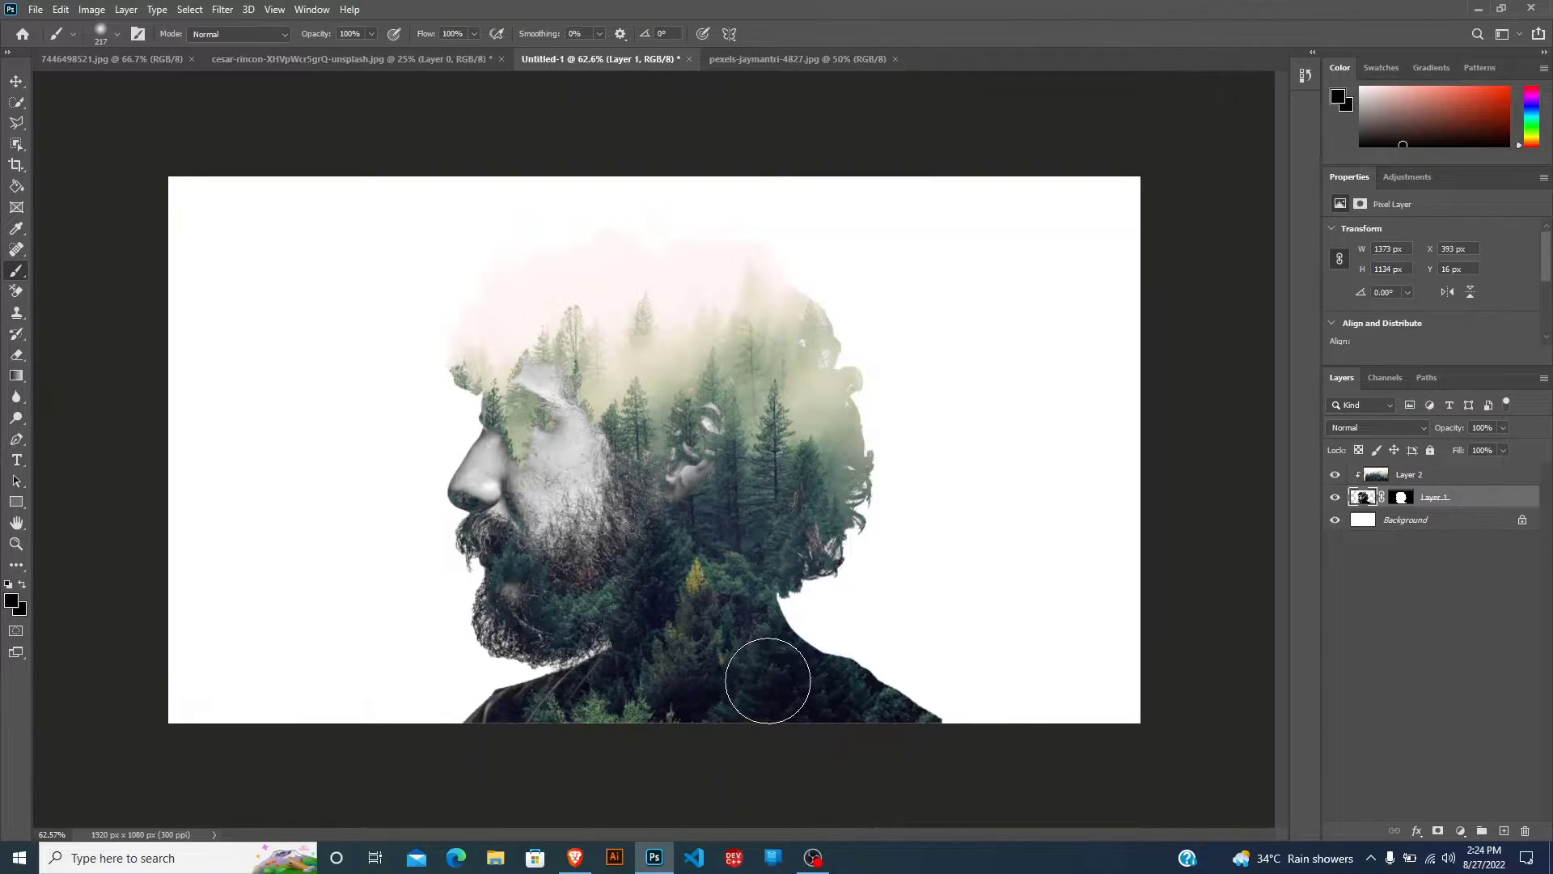
Erase the forest layer over the man's eye, nose, cheek and mouth with a soft 192 px eraser to reveal his face.
click(18, 357)
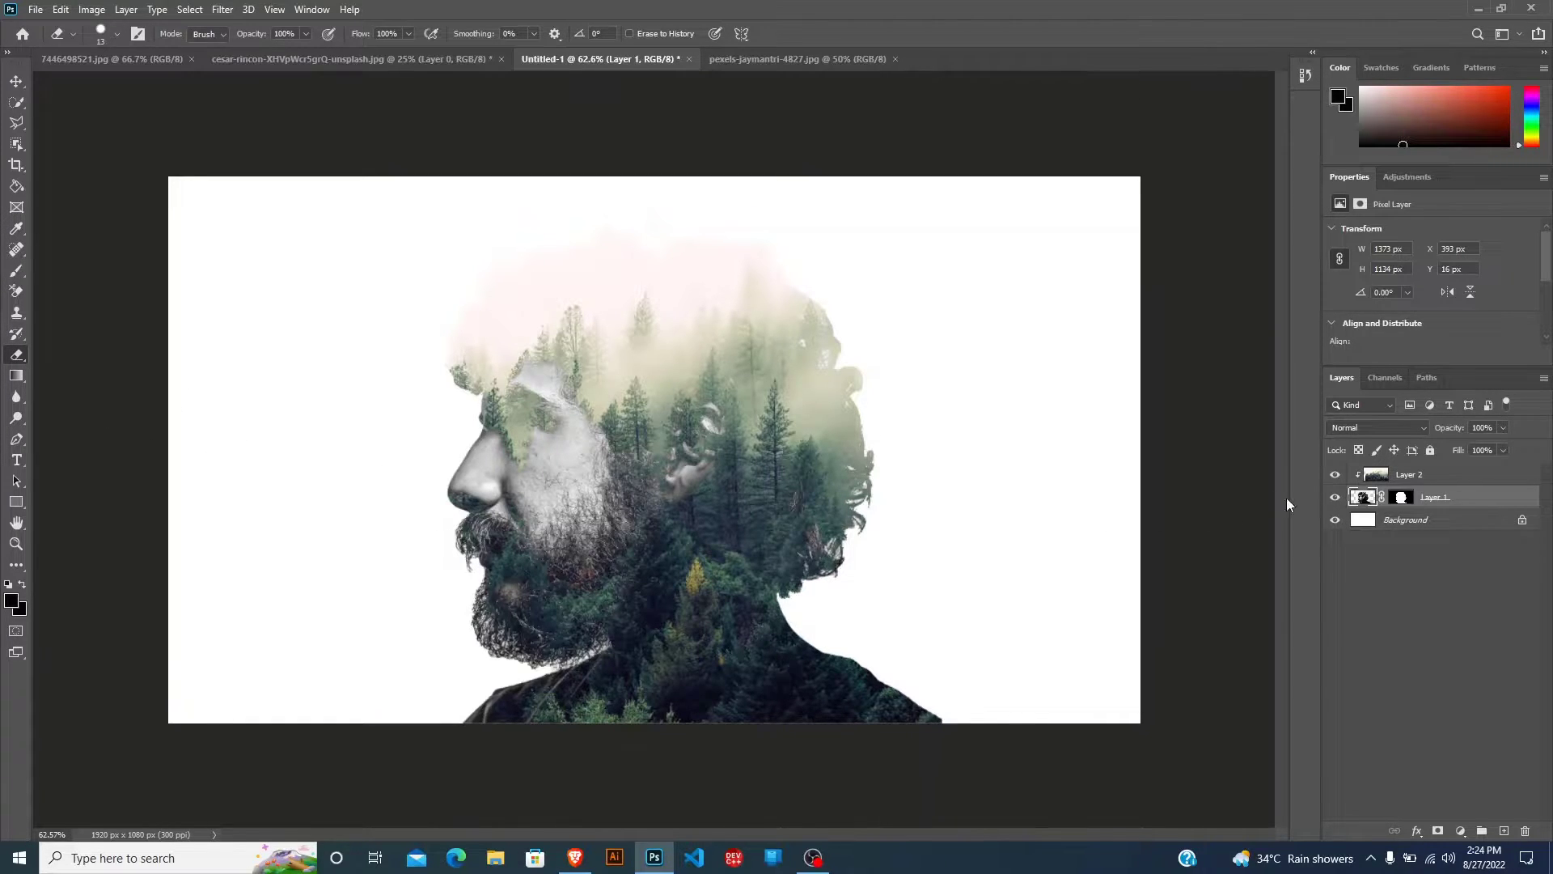
click(1380, 475)
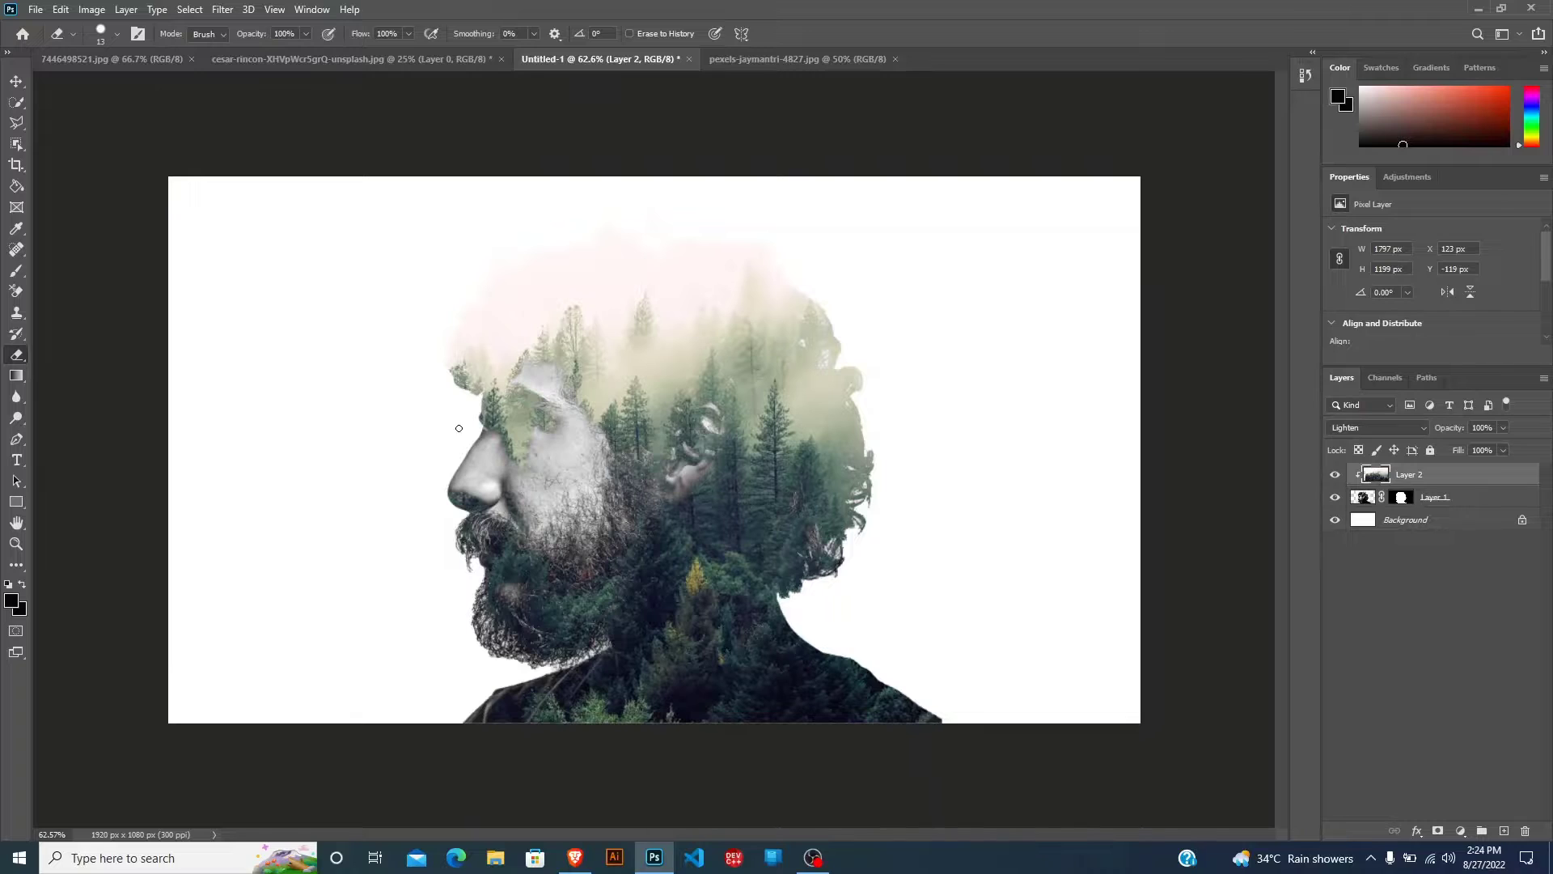
drag(406, 462, 466, 447)
mouse_move(437, 589)
mouse_down()
mouse_move(427, 297)
mouse_move(442, 263)
mouse_move(426, 268)
mouse_up()
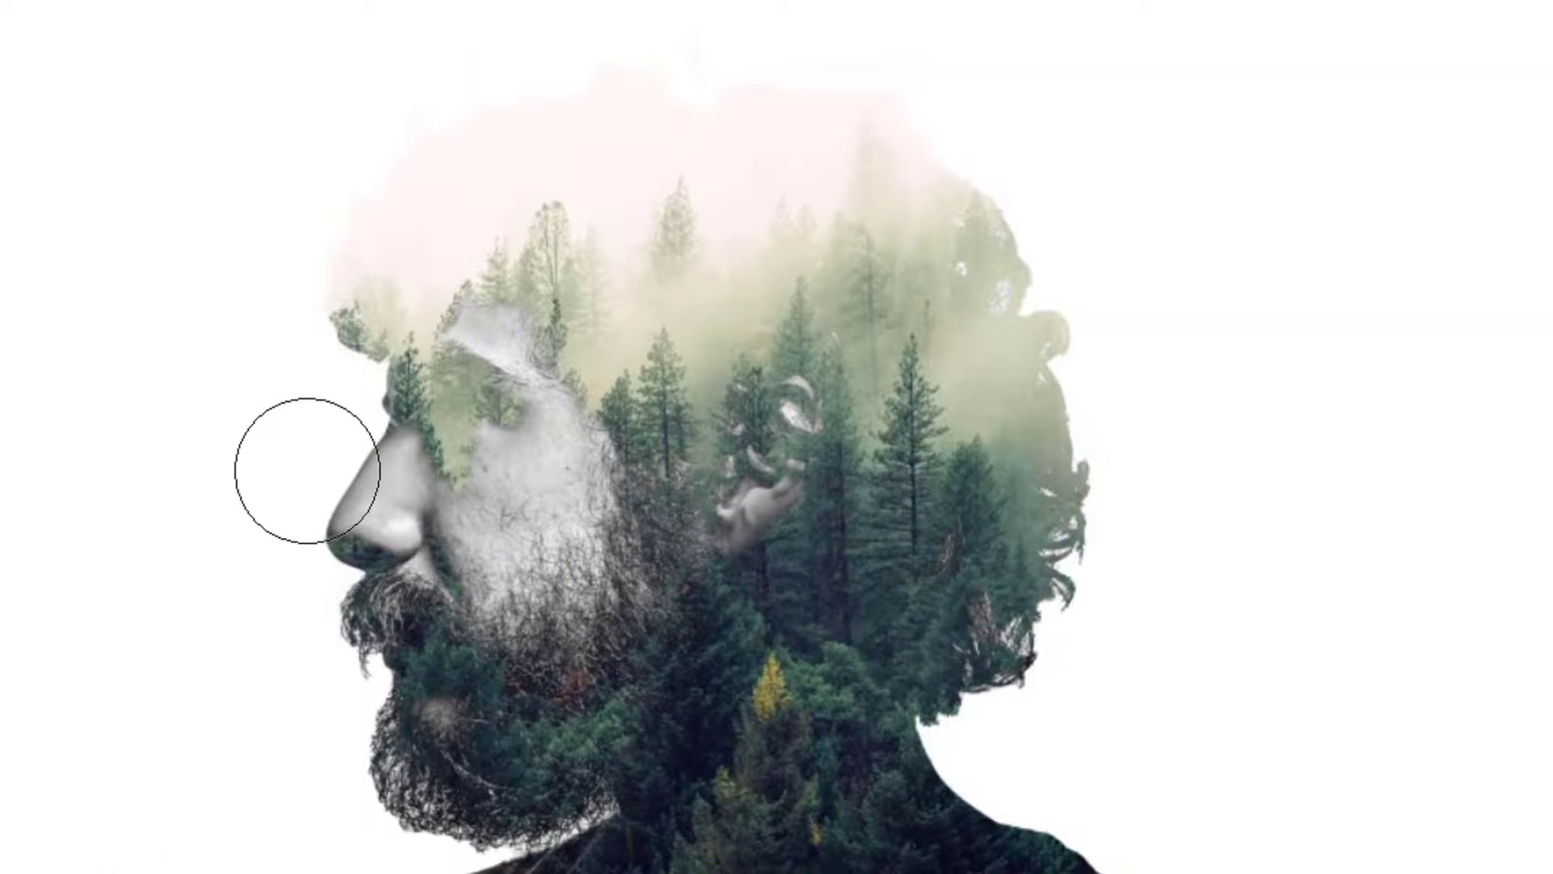
mouse_move(378, 488)
mouse_down()
mouse_move(412, 464)
mouse_move(467, 474)
mouse_move(413, 466)
mouse_move(440, 562)
mouse_move(431, 592)
mouse_move(389, 600)
mouse_move(487, 630)
mouse_move(412, 629)
mouse_move(437, 620)
mouse_move(385, 588)
mouse_move(414, 560)
mouse_move(385, 529)
mouse_move(468, 537)
mouse_move(487, 563)
mouse_move(416, 511)
mouse_up()
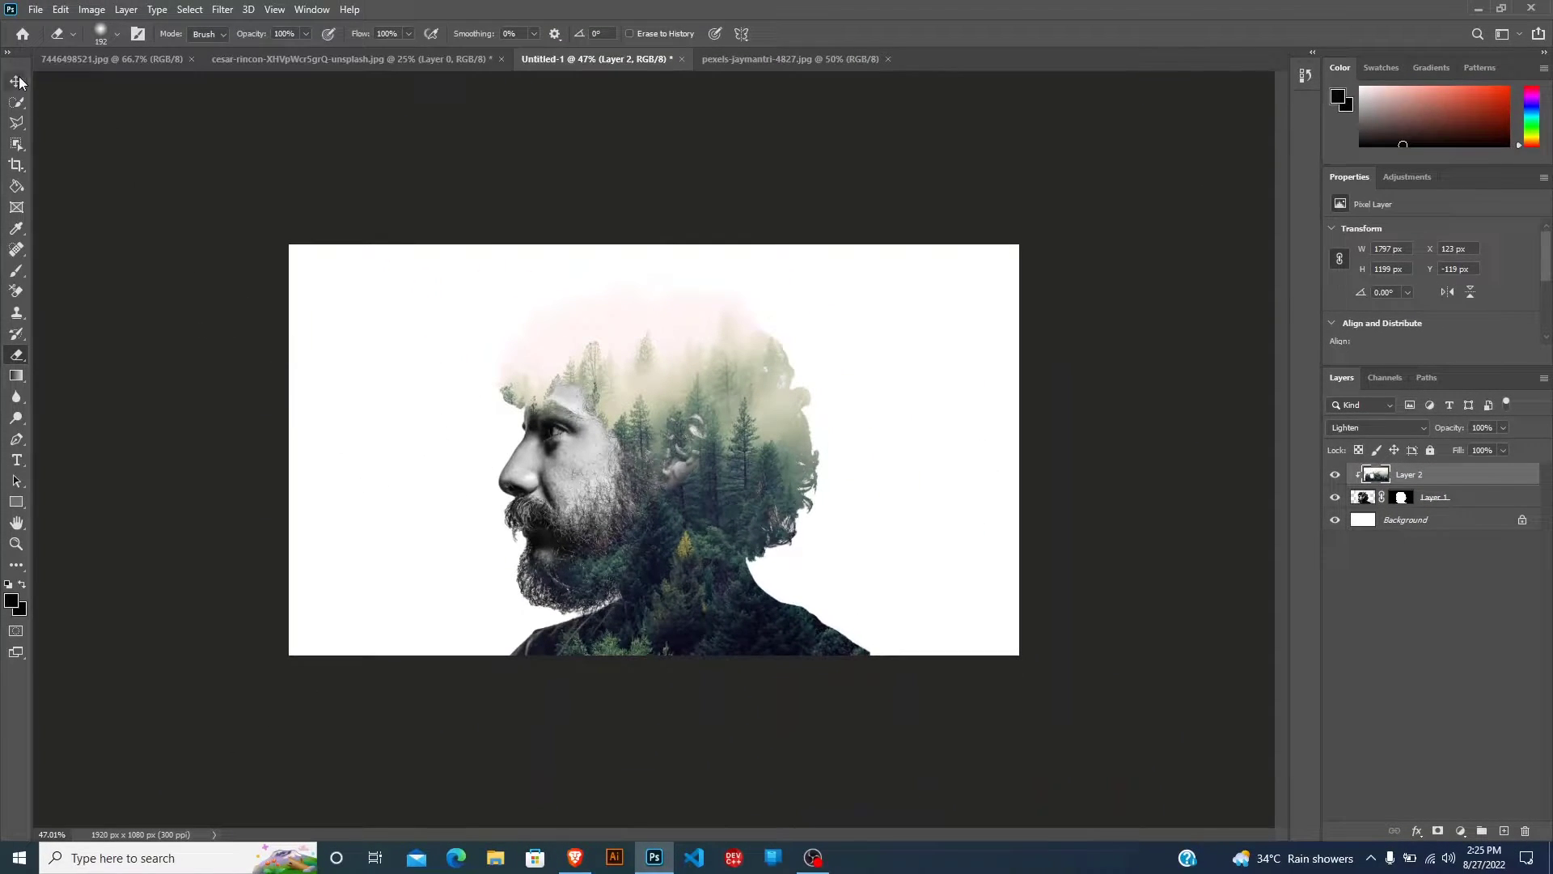
click(18, 81)
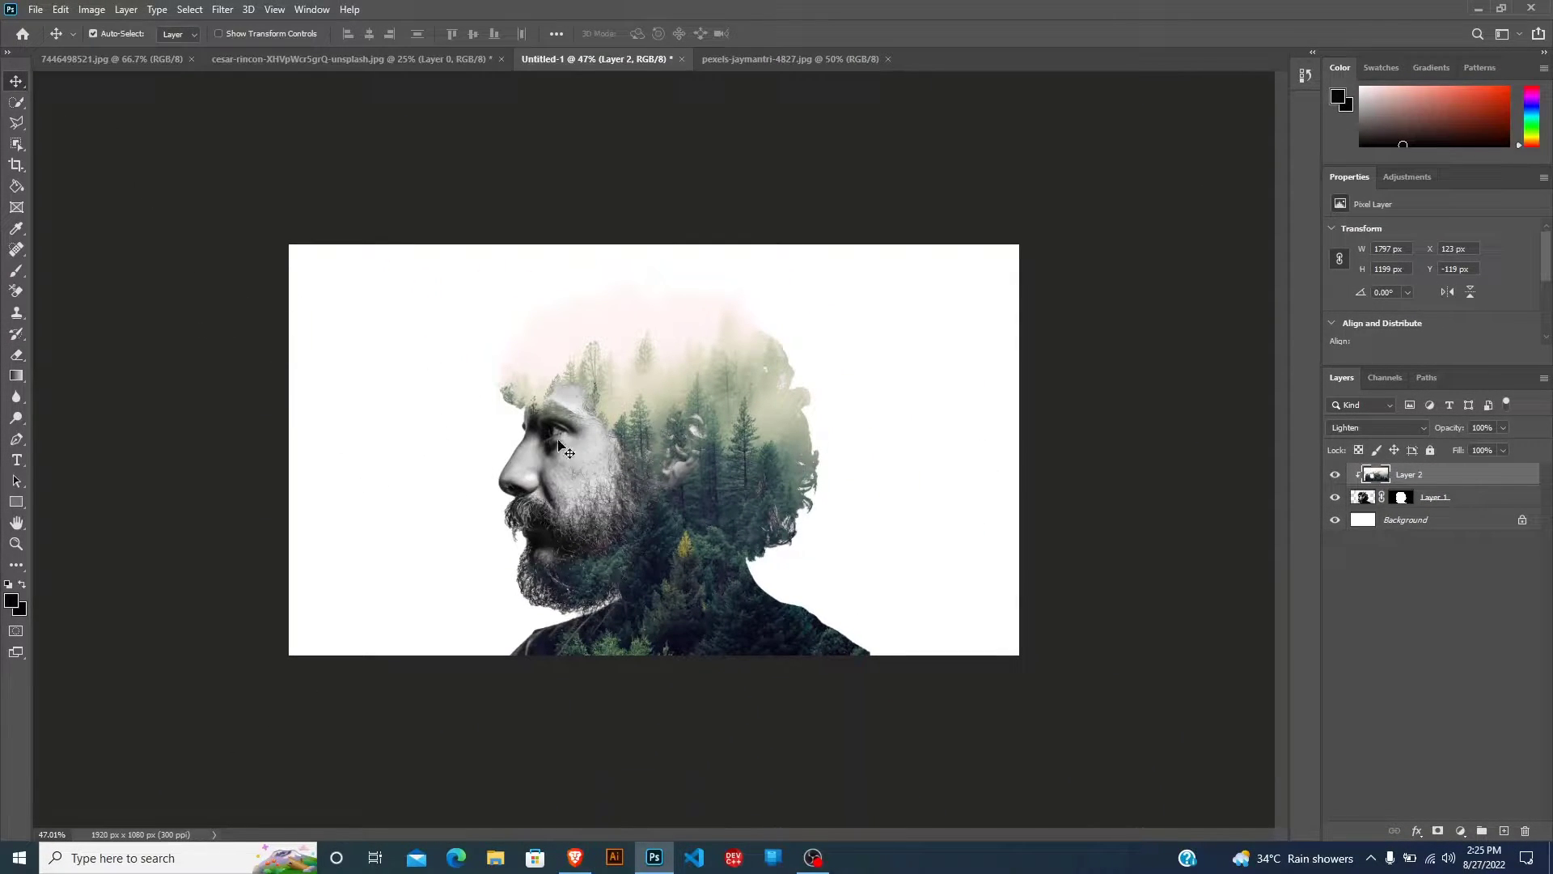
Sample the pale pink of the misty sky above the trees as the foreground colour.
scroll(534, 315, up, 5)
drag(520, 301, 559, 444)
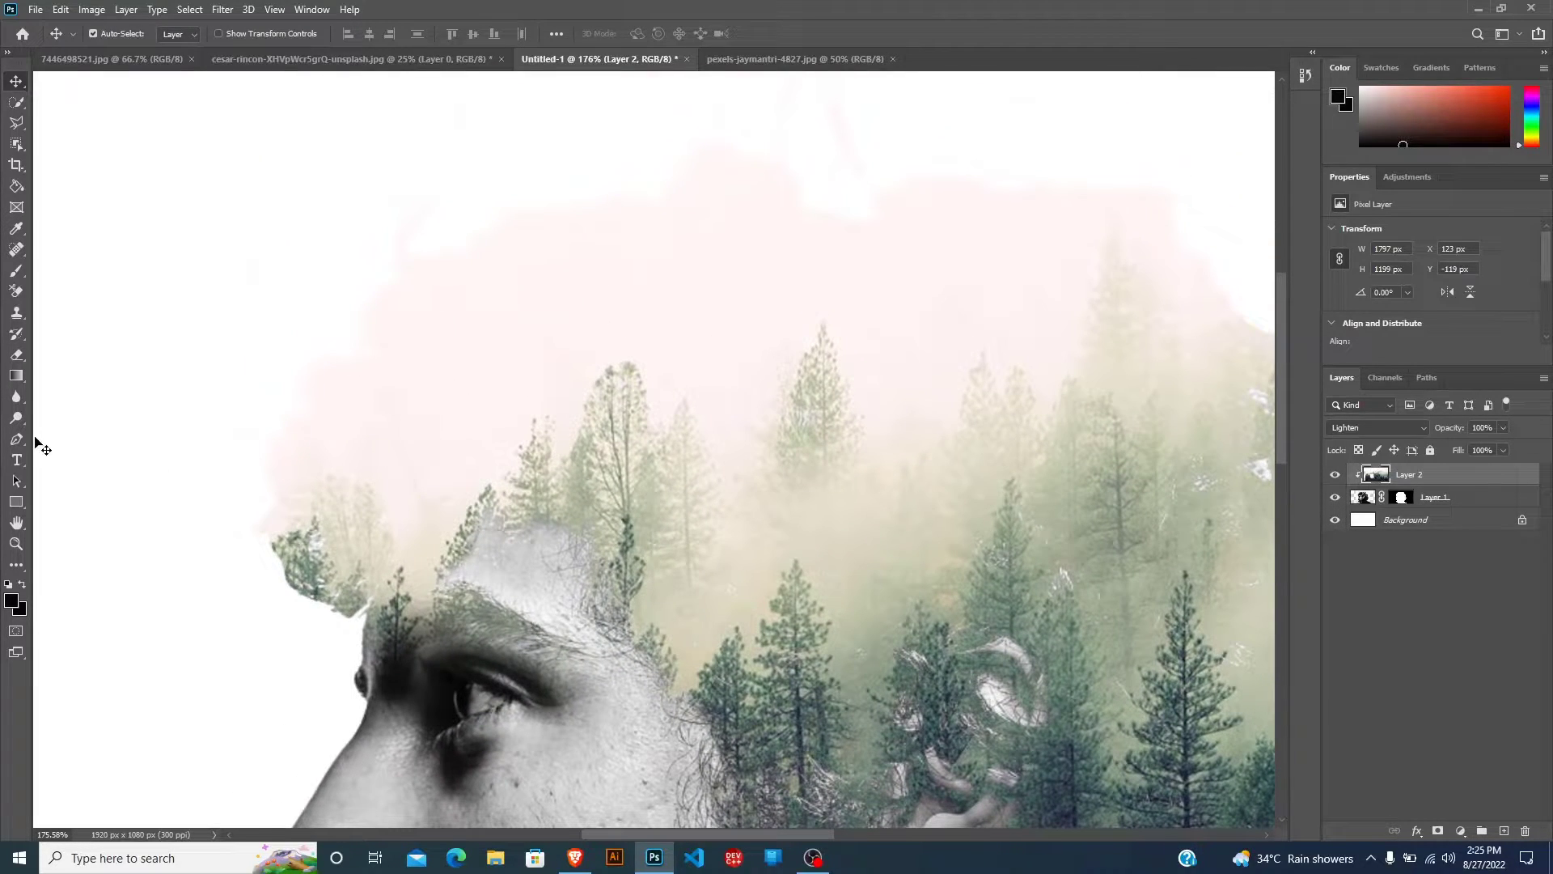
click(16, 228)
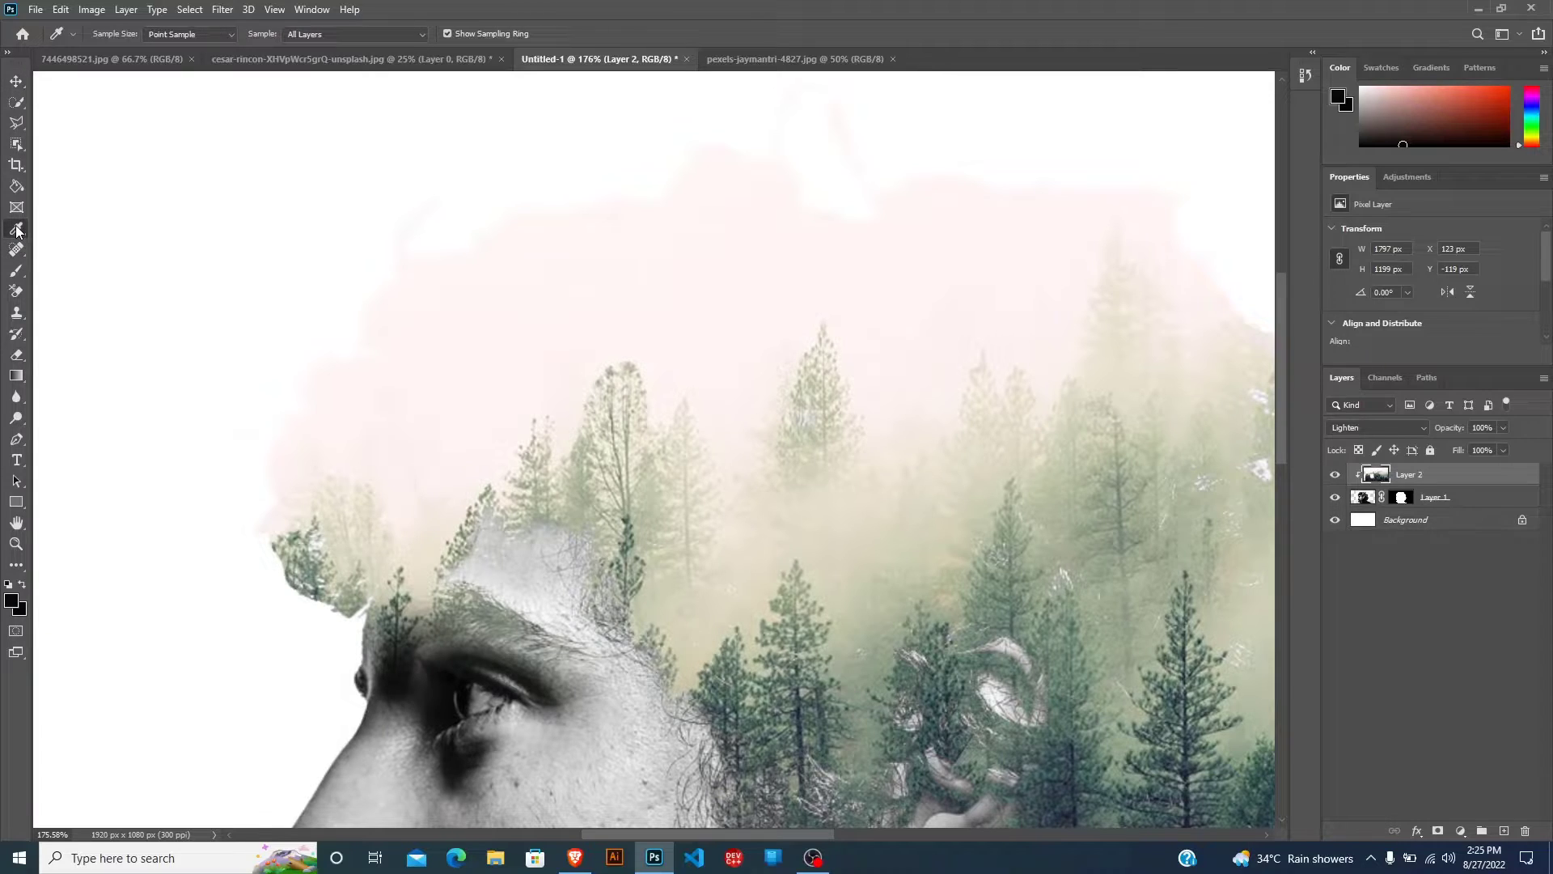
click(616, 289)
alt+scroll(569, 328, down, 5)
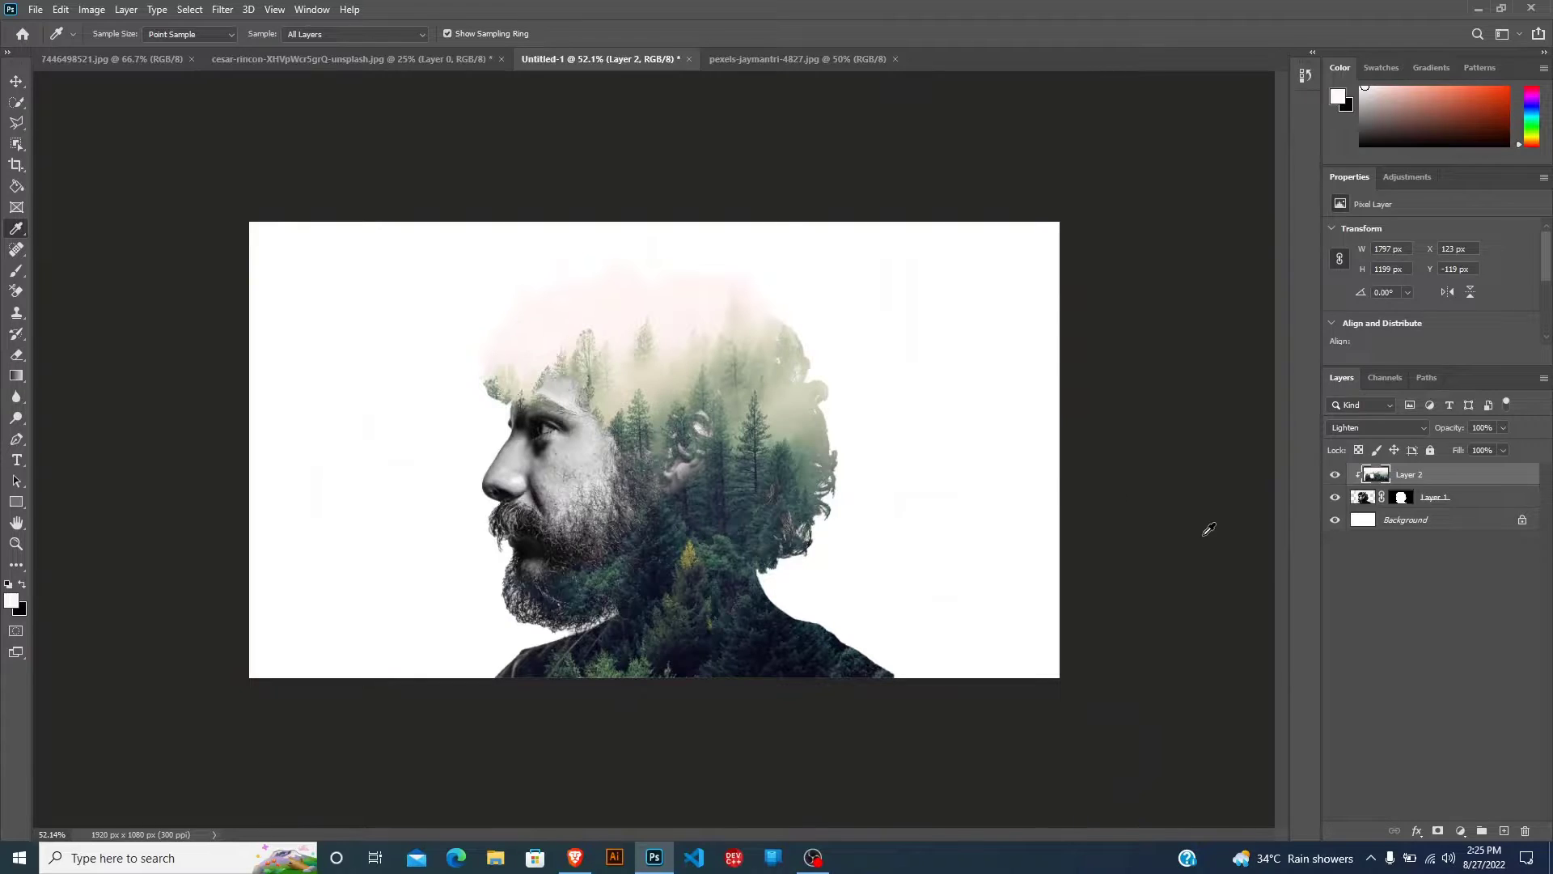
Unlock the Background layer and paint it entirely with the sampled pale pink using a very large brush.
click(1399, 521)
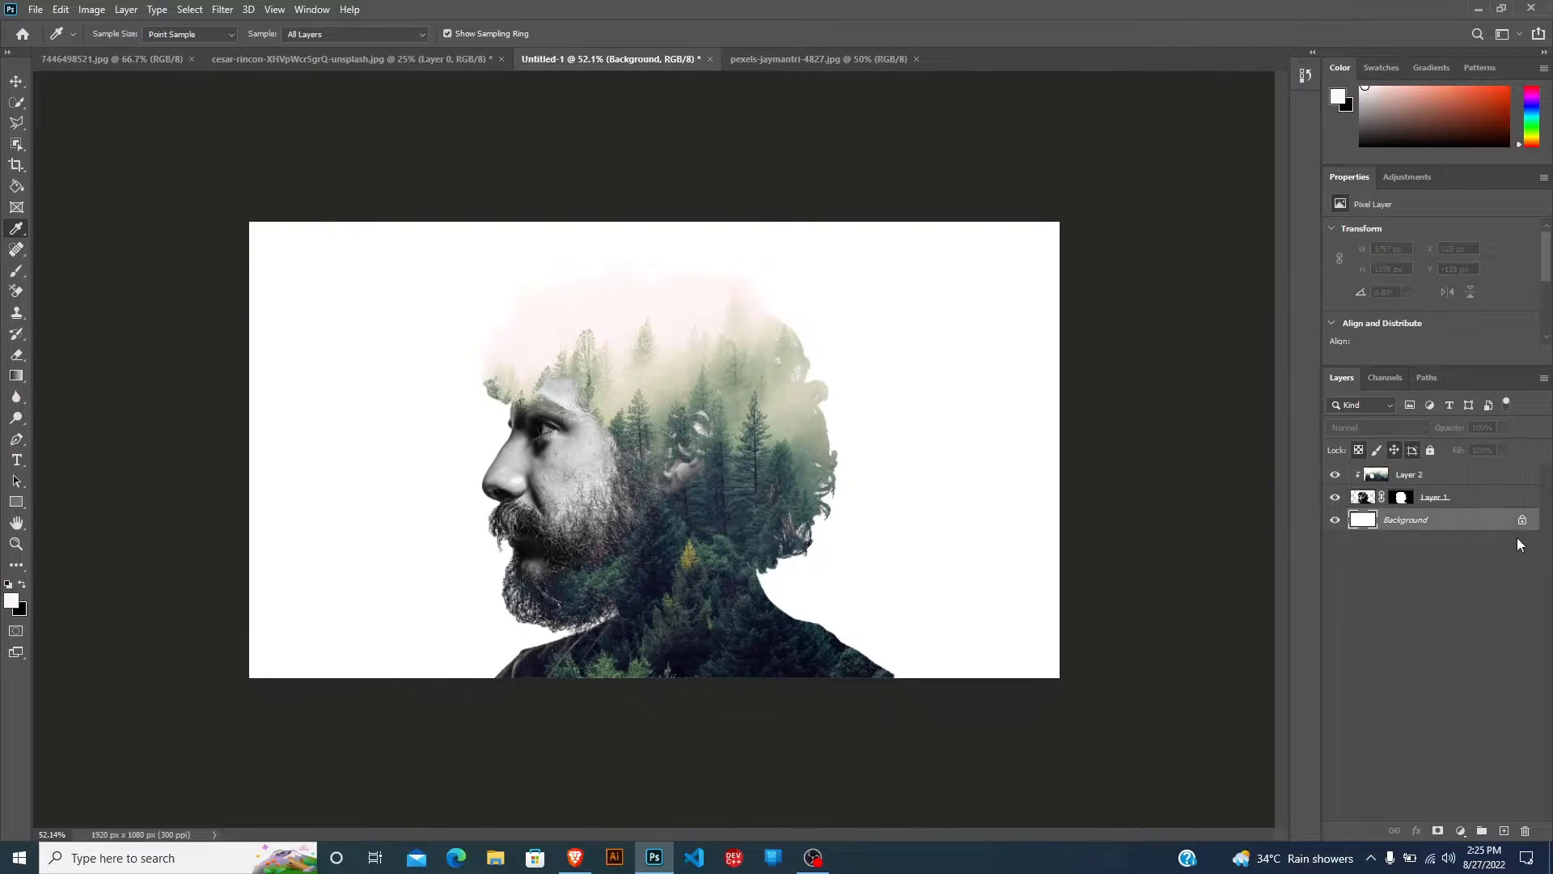
click(1523, 521)
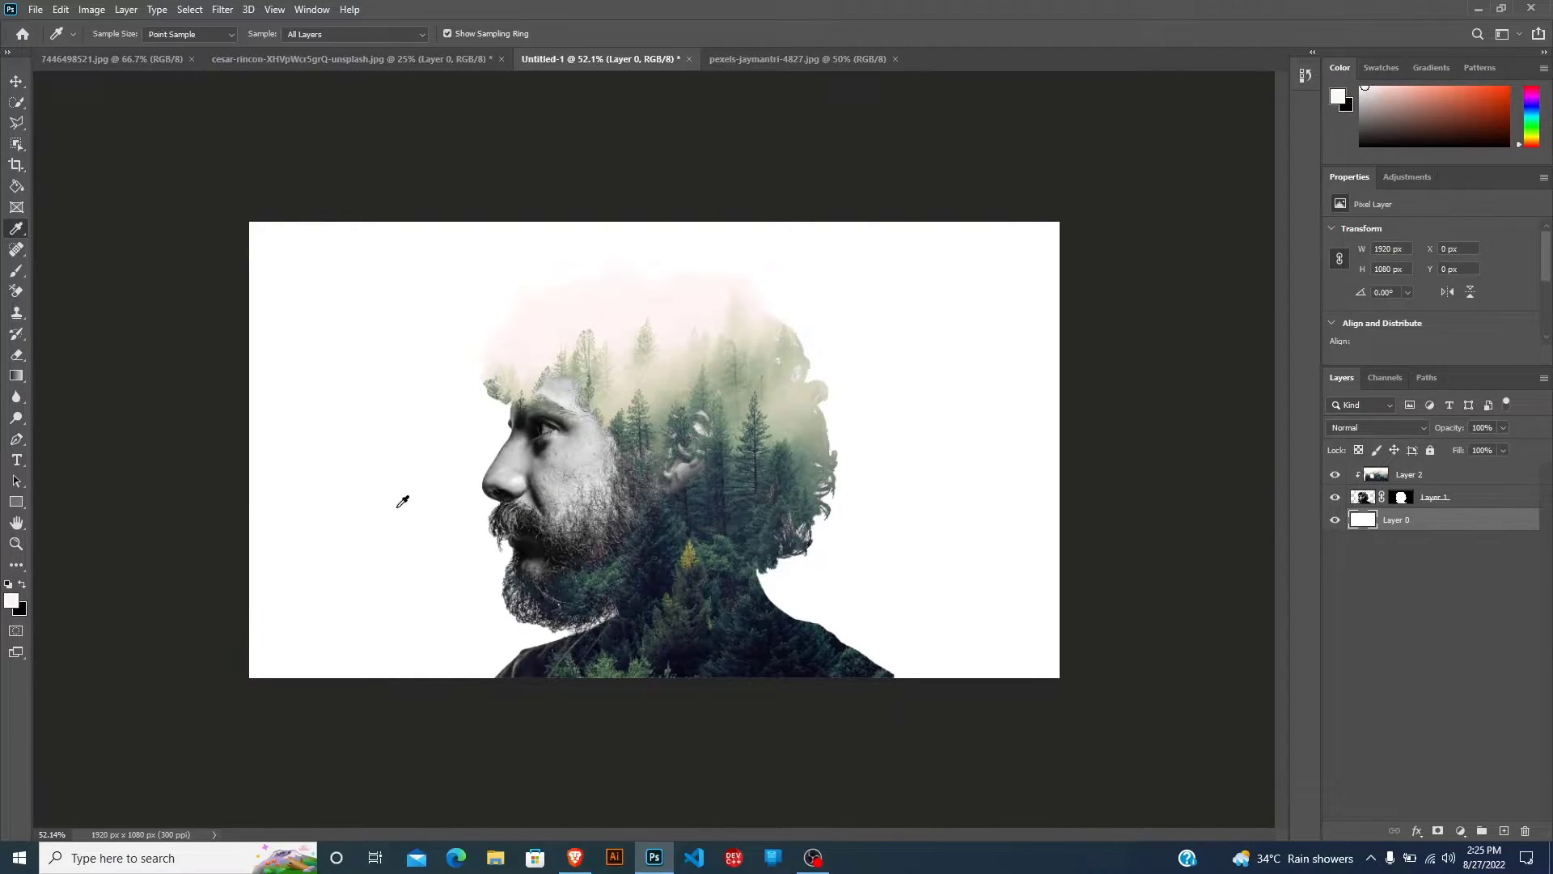
click(15, 272)
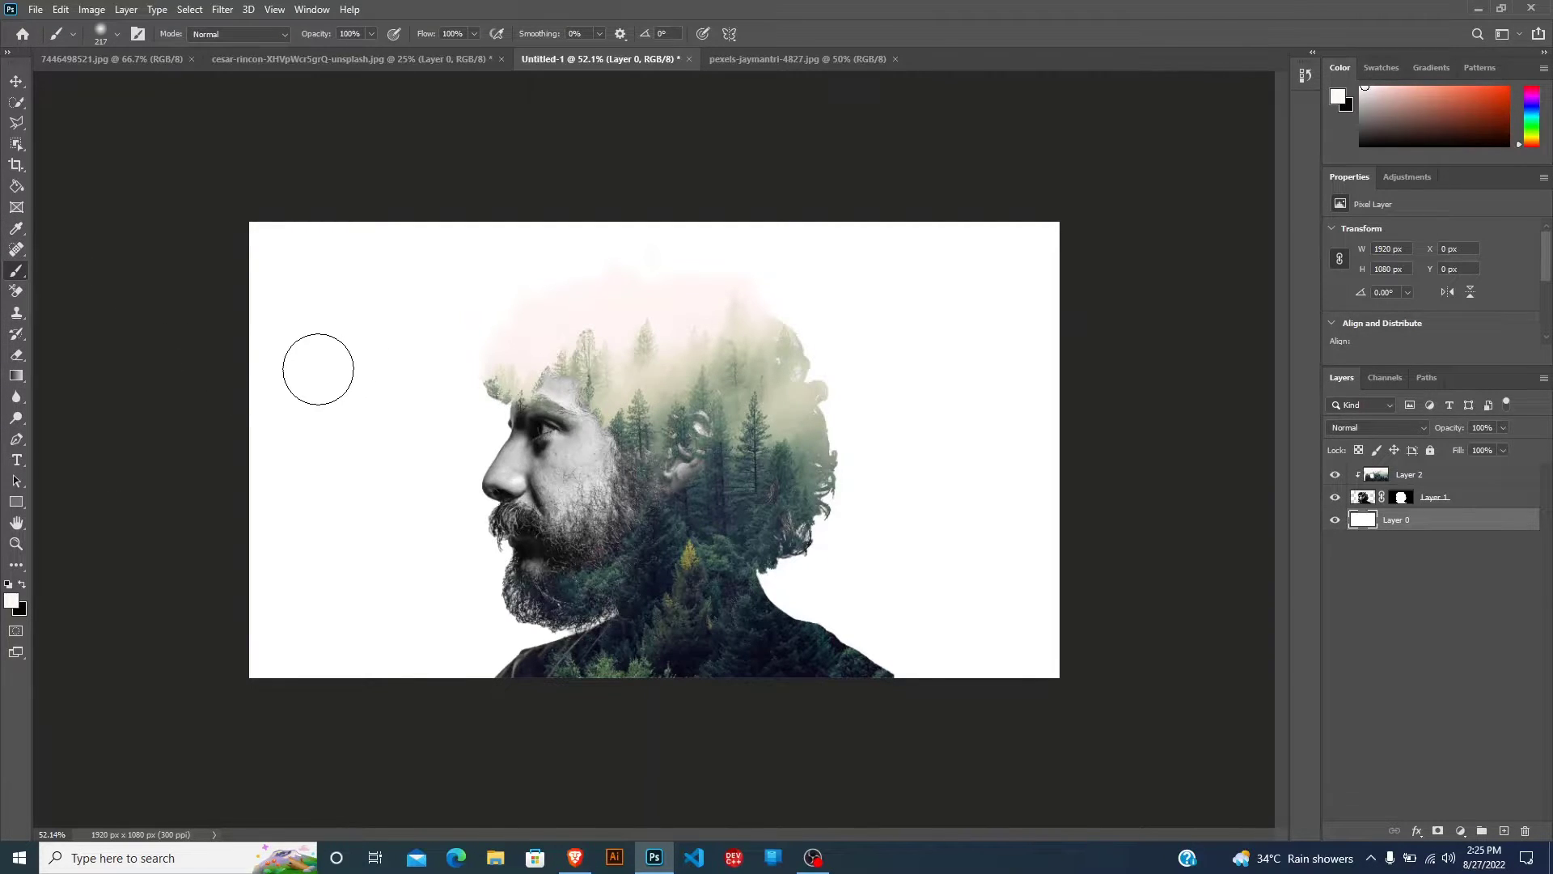
mouse_move(318, 369)
mouse_down()
mouse_move(362, 366)
mouse_move(329, 690)
mouse_move(529, 701)
mouse_move(409, 399)
mouse_move(409, 329)
mouse_move(936, 364)
mouse_move(933, 624)
mouse_move(451, 502)
mouse_move(201, 554)
mouse_move(257, 513)
mouse_move(321, 355)
mouse_up()
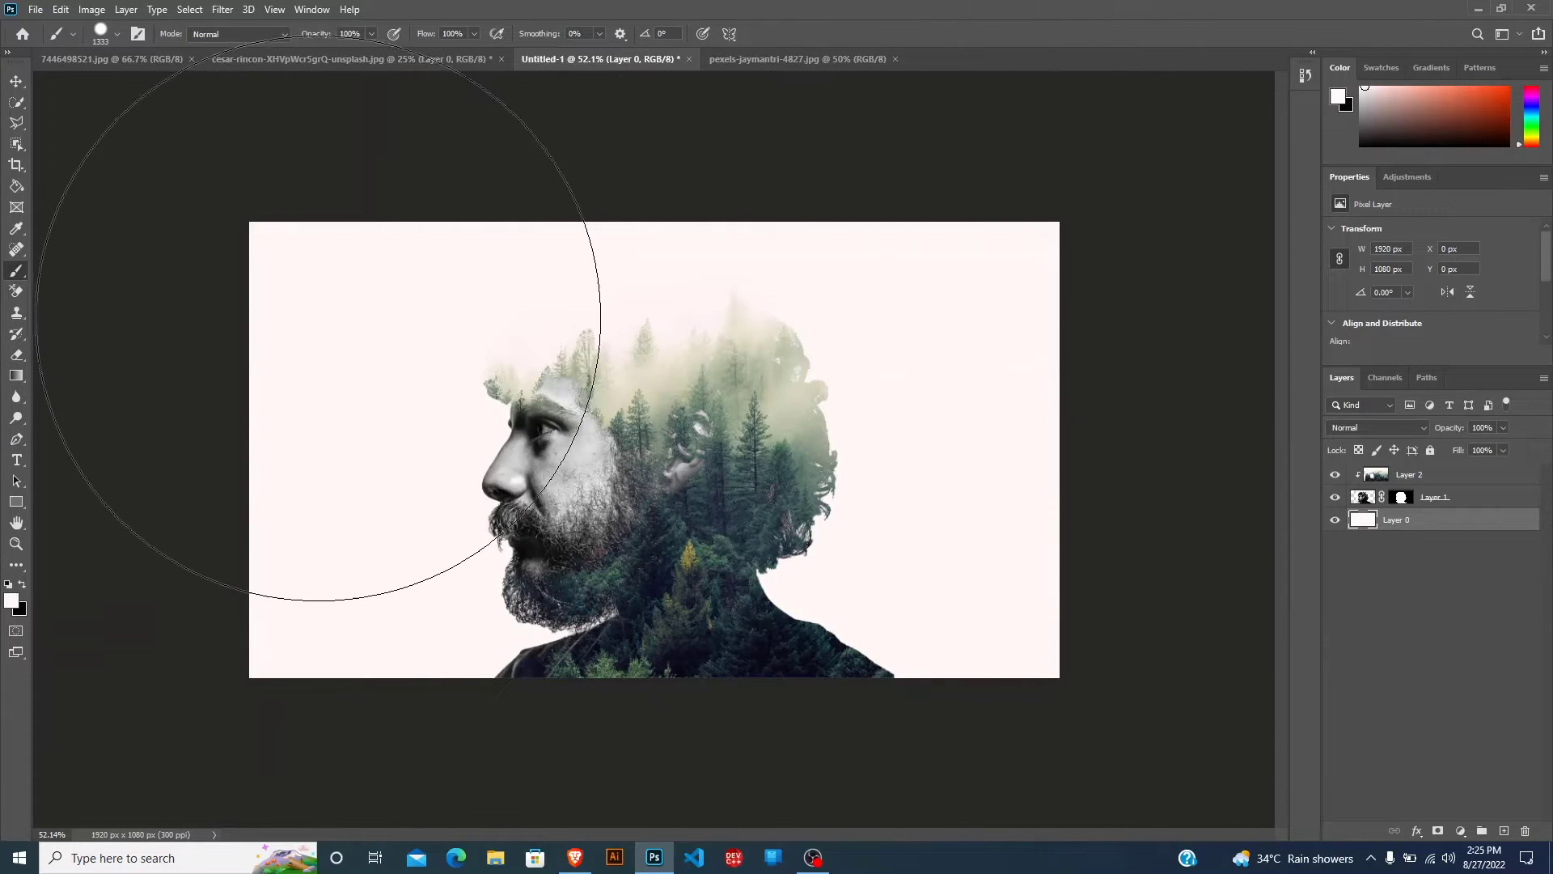
mouse_move(545, 400)
mouse_down()
mouse_move(275, 375)
mouse_move(290, 365)
mouse_up()
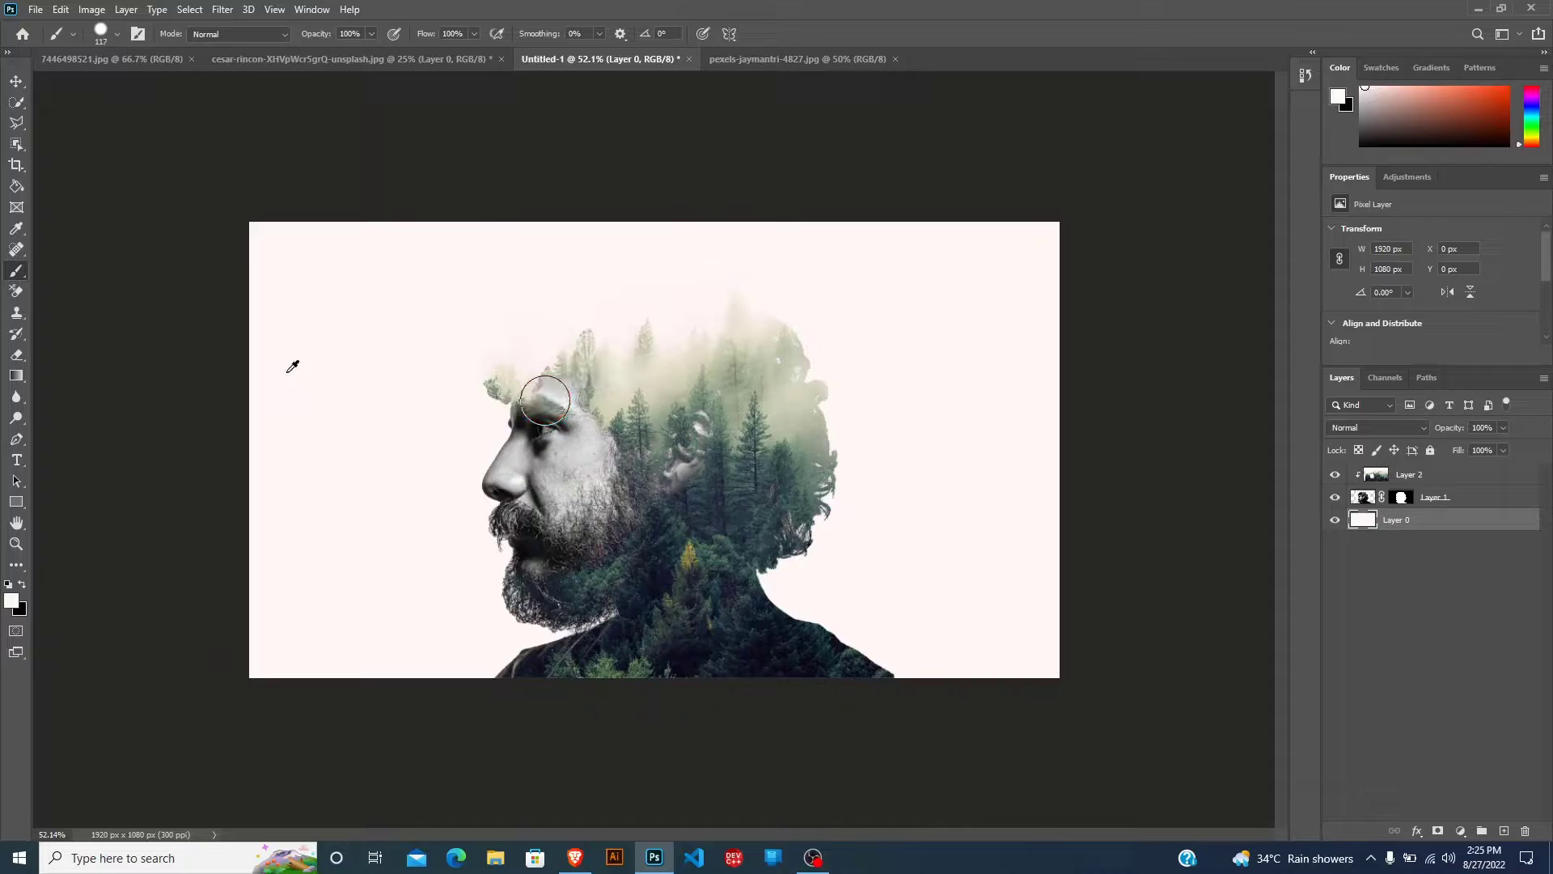
click(14, 85)
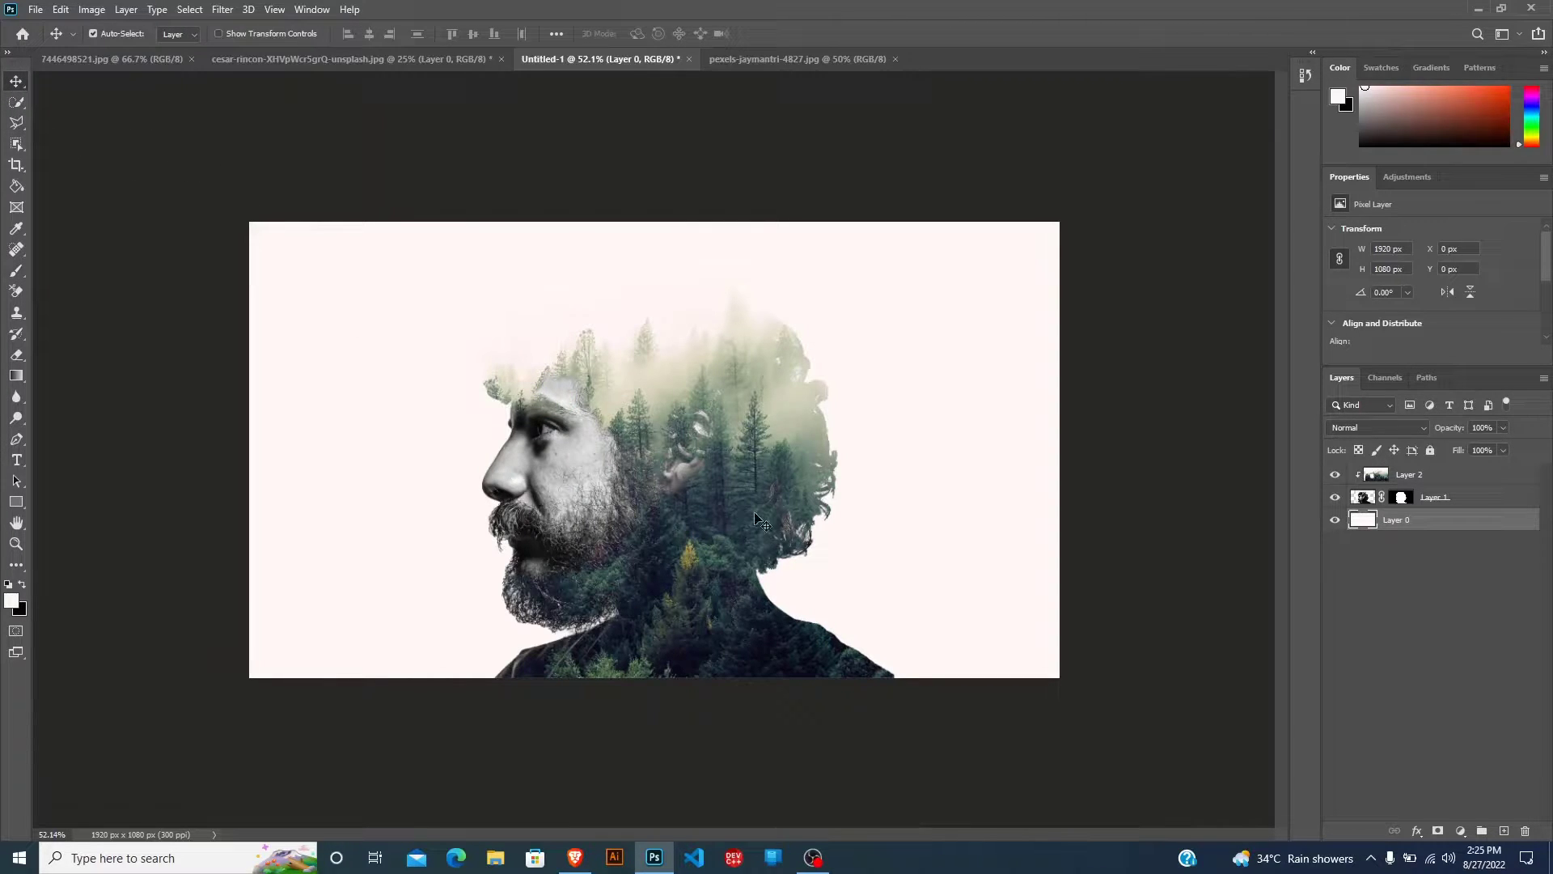
Copy the forest photo into Untitled-1 directly below the portrait layer and position it at about X -142 px, Y -150 px.
scroll(545, 482, up, 3)
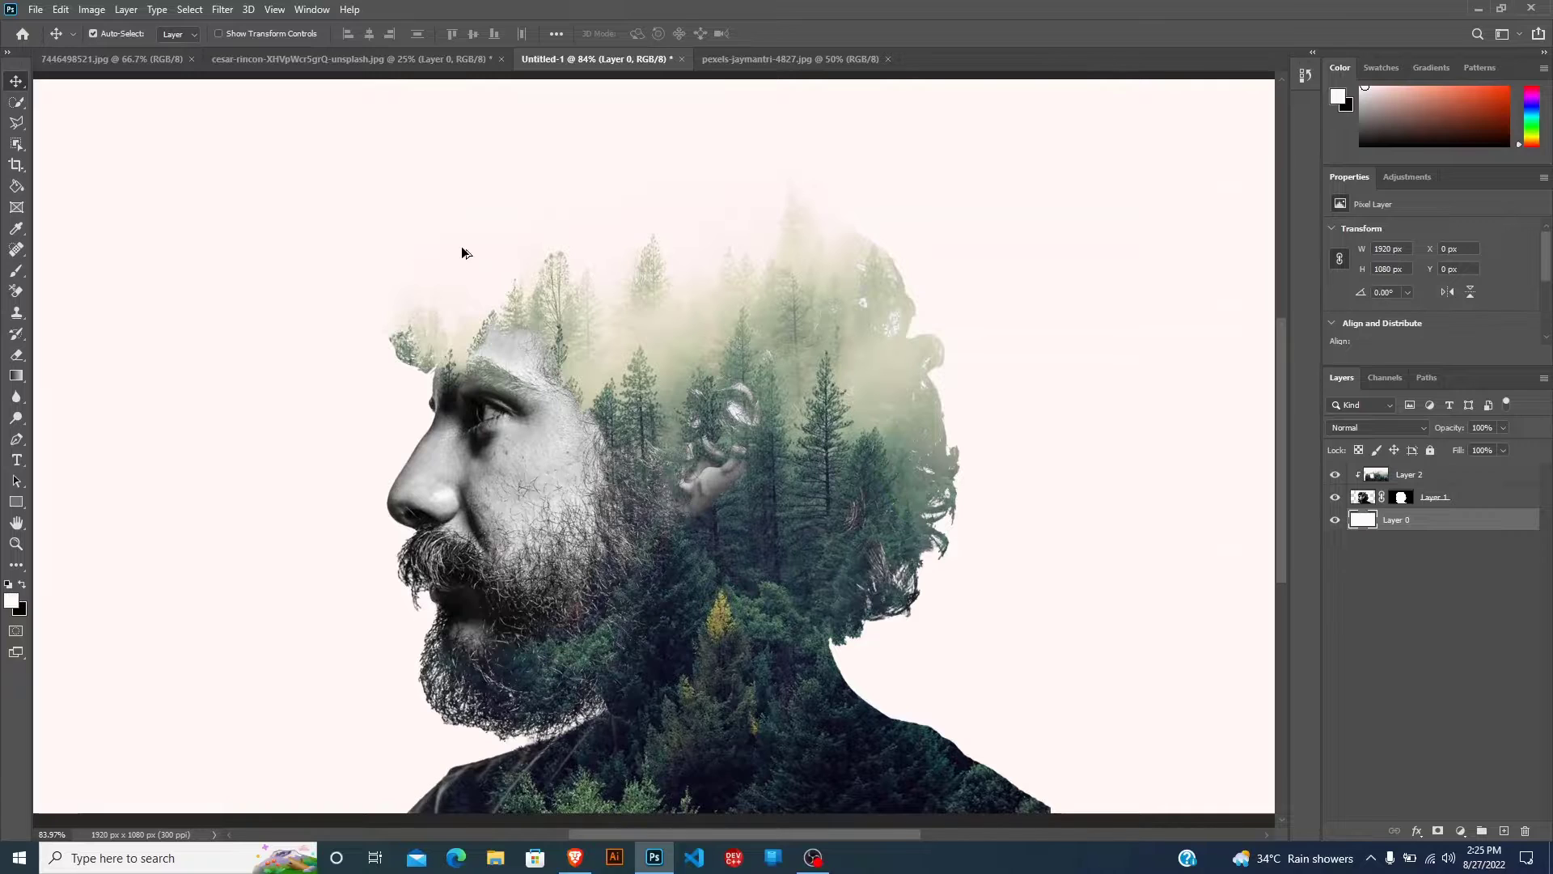
scroll(461, 246, up, 3)
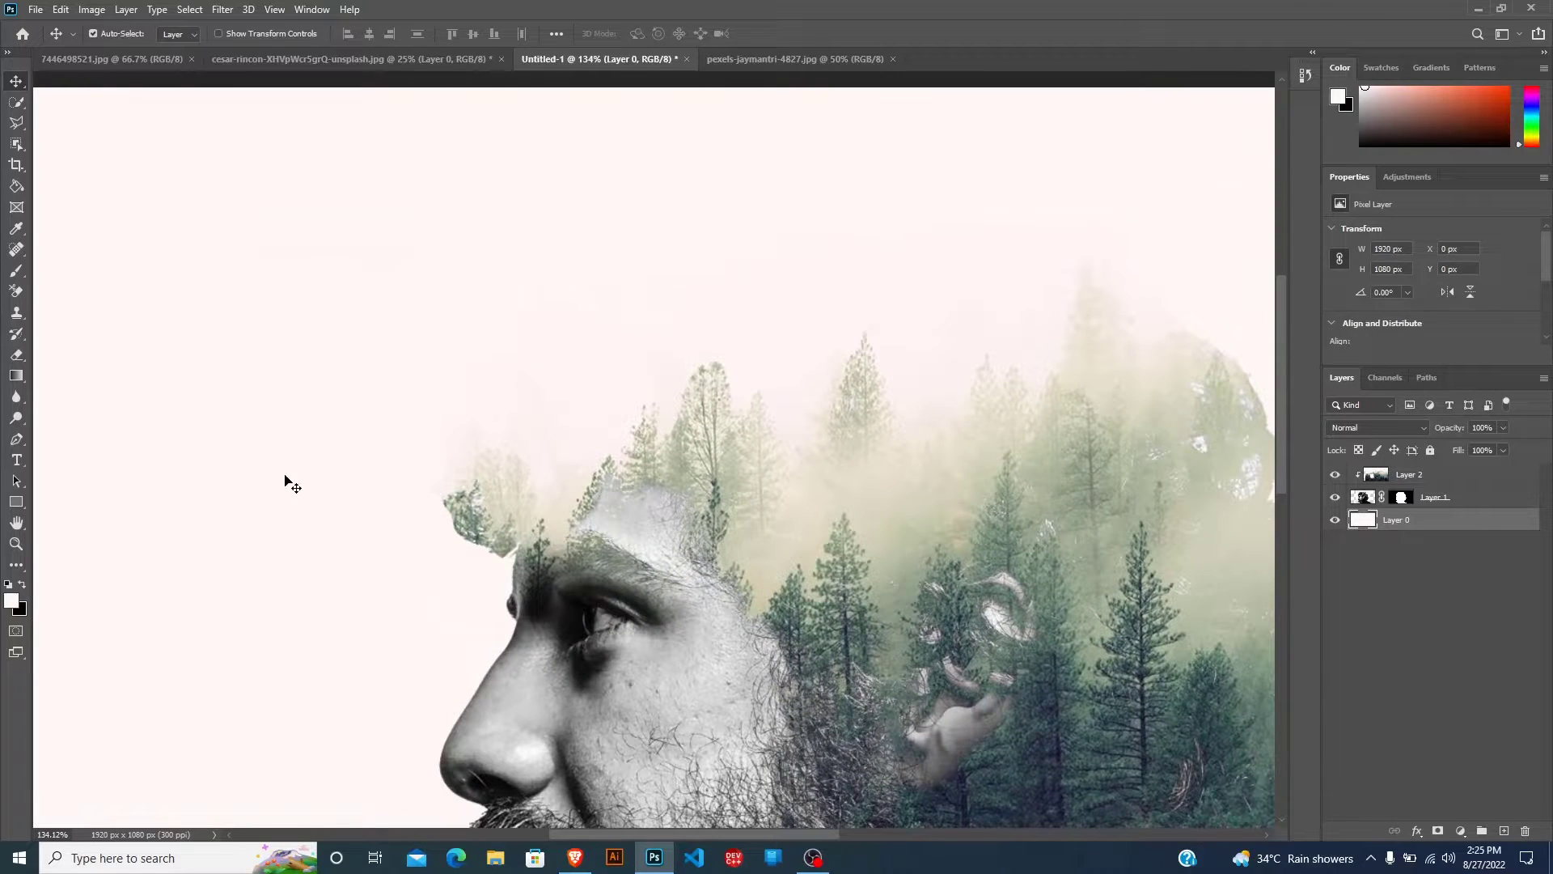
scroll(610, 346, down, 5)
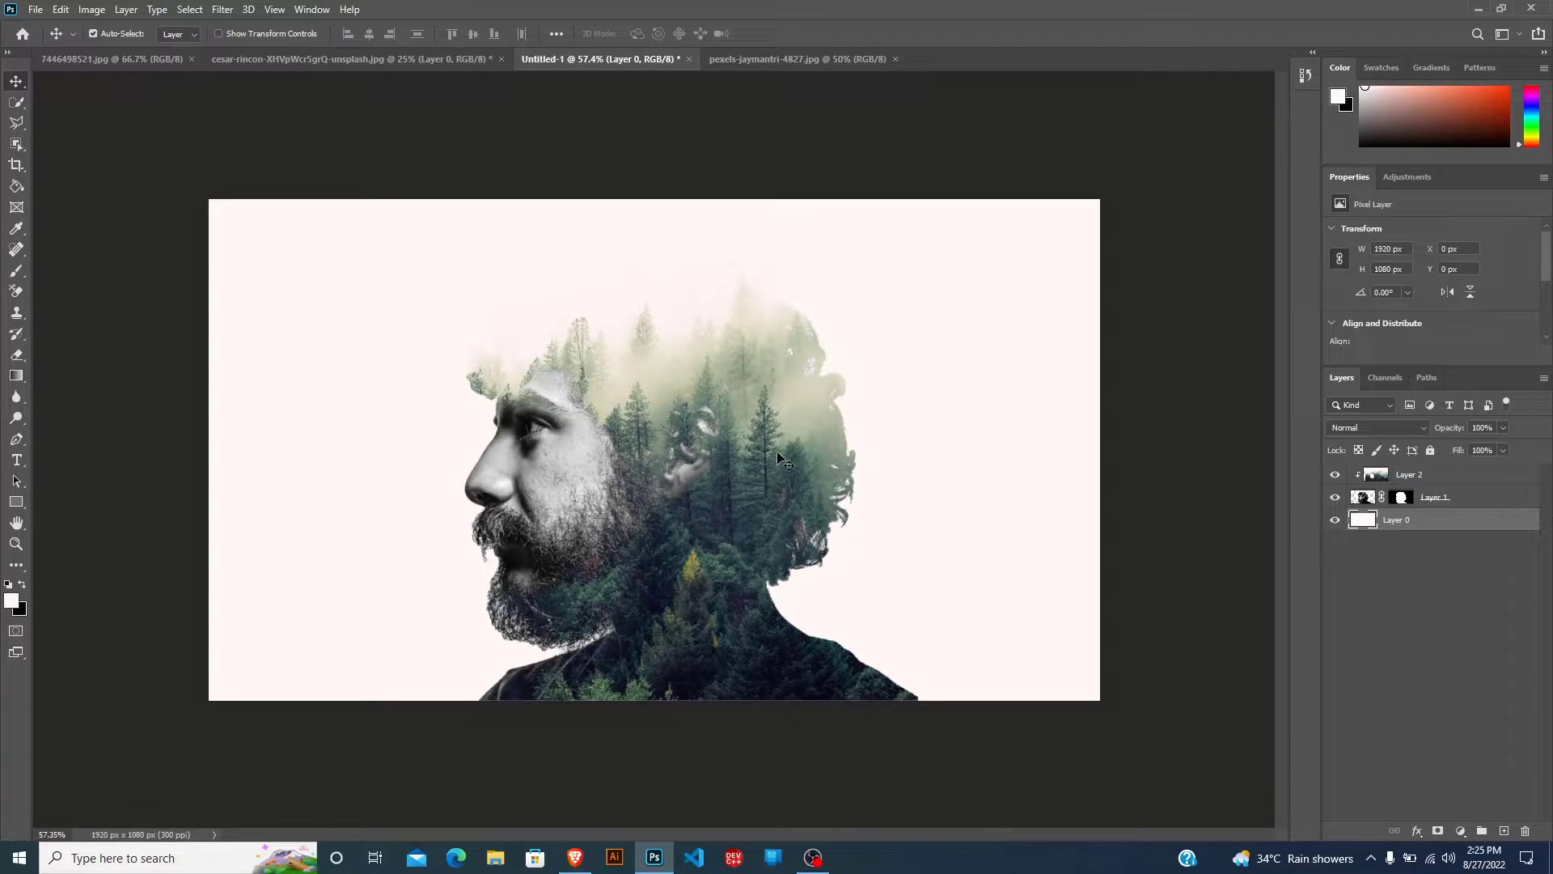
click(832, 58)
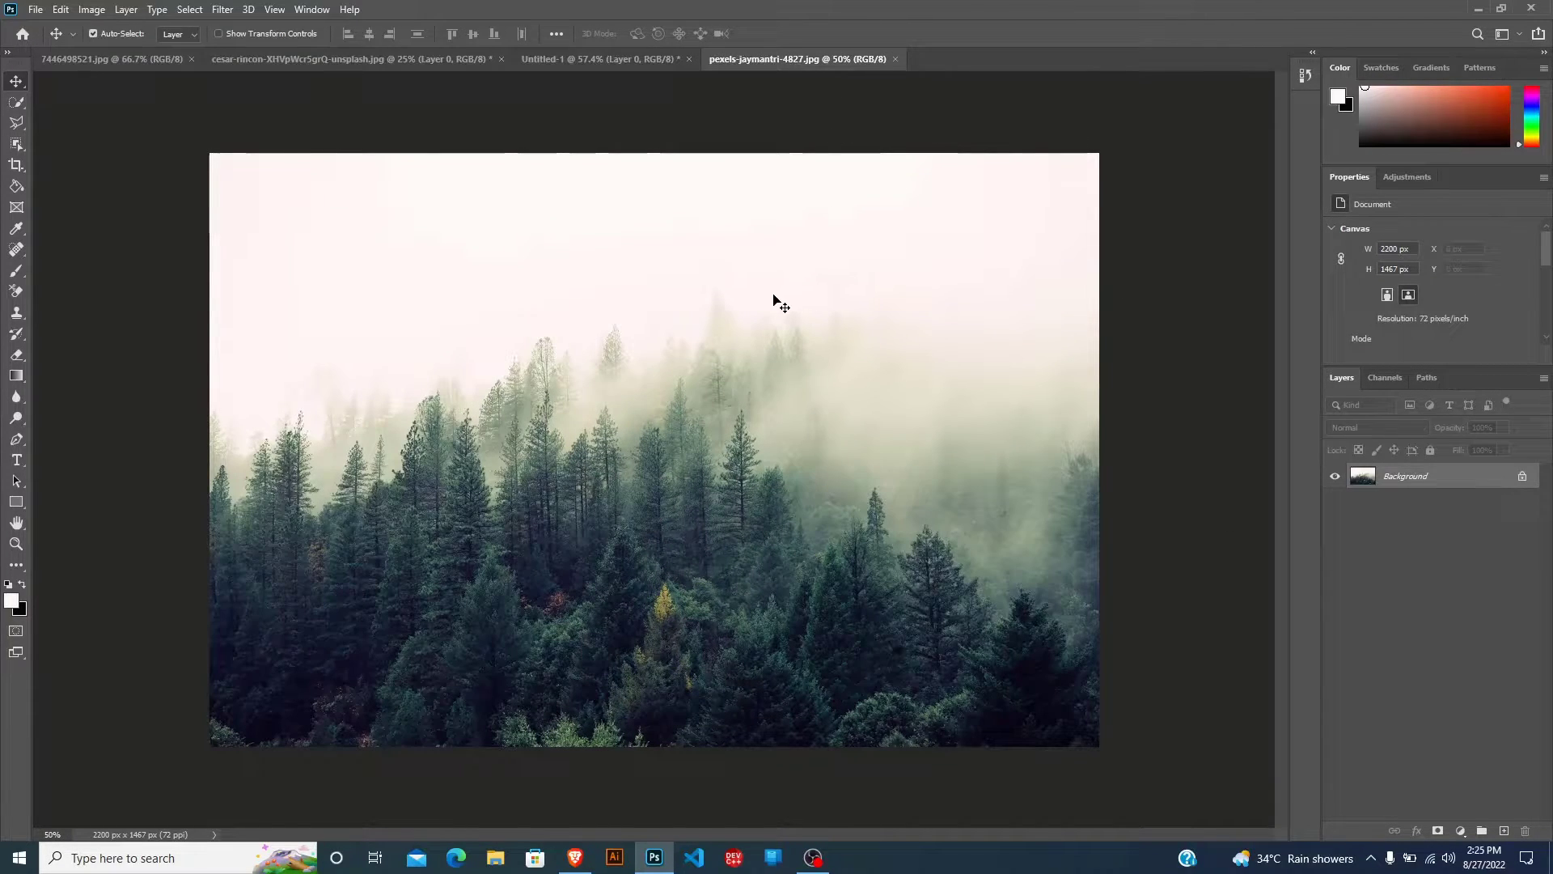
drag(774, 299, 659, 380)
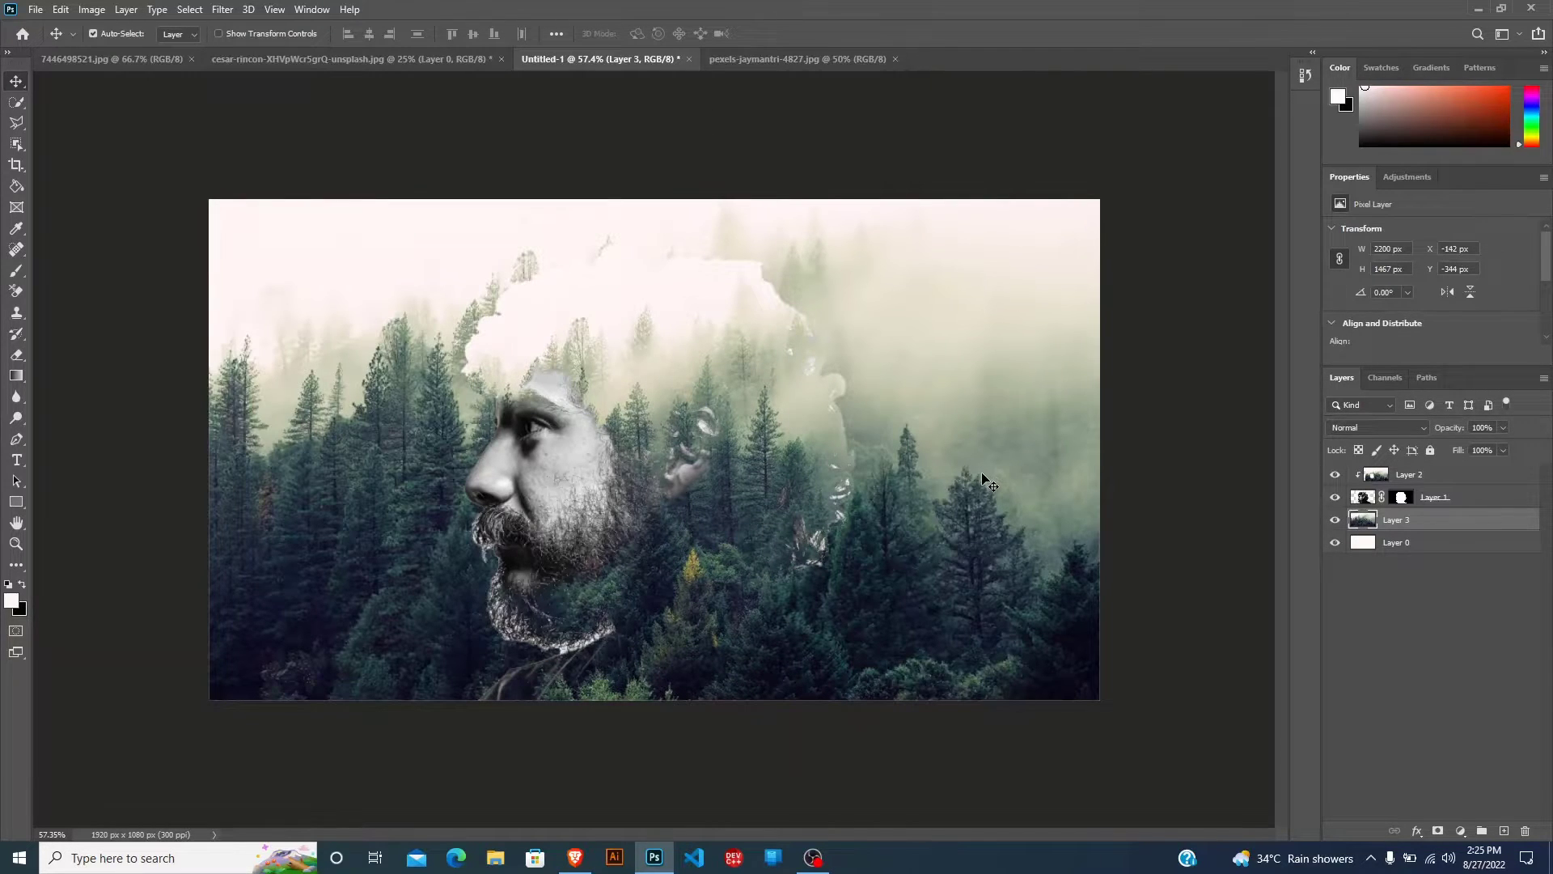
drag(982, 478, 980, 565)
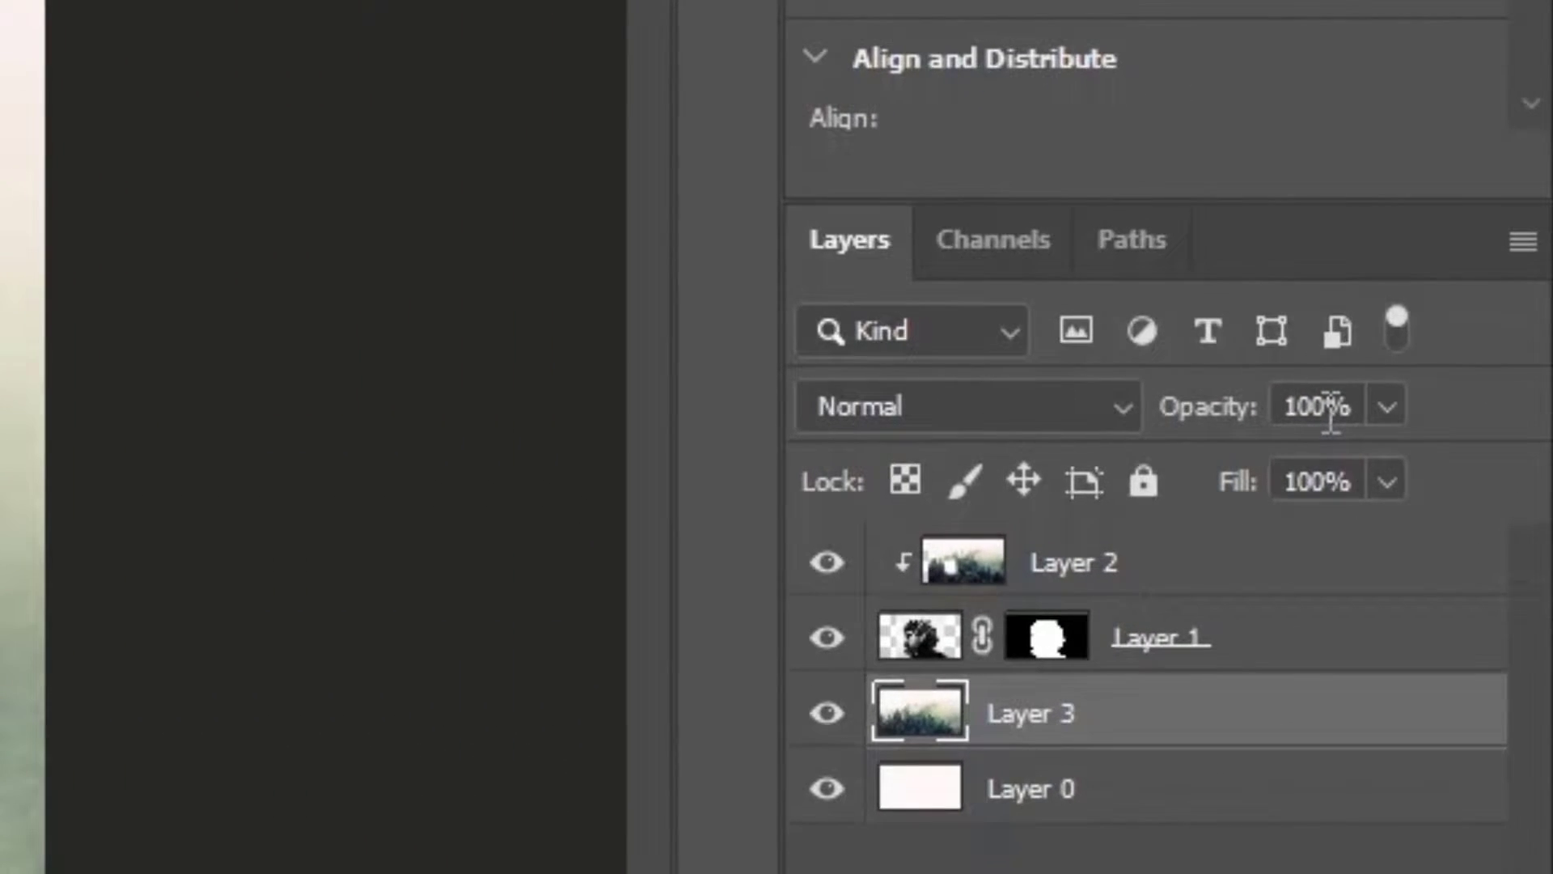
Set the opacity of the forest layer behind the portrait to 30%.
click(1460, 424)
double_click(1322, 408)
text(30)
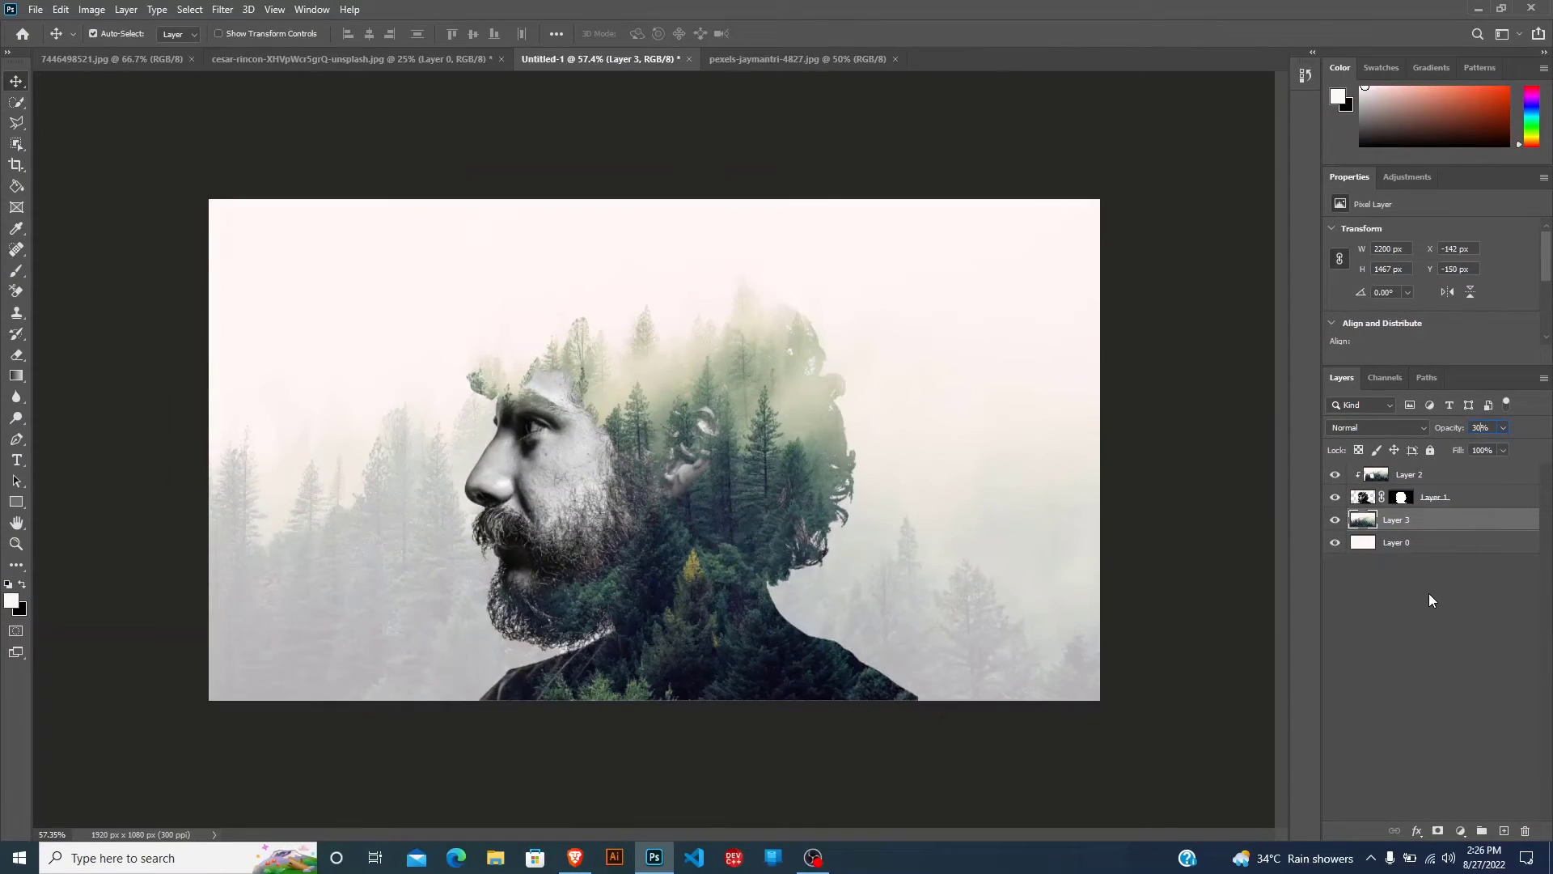
click(1423, 601)
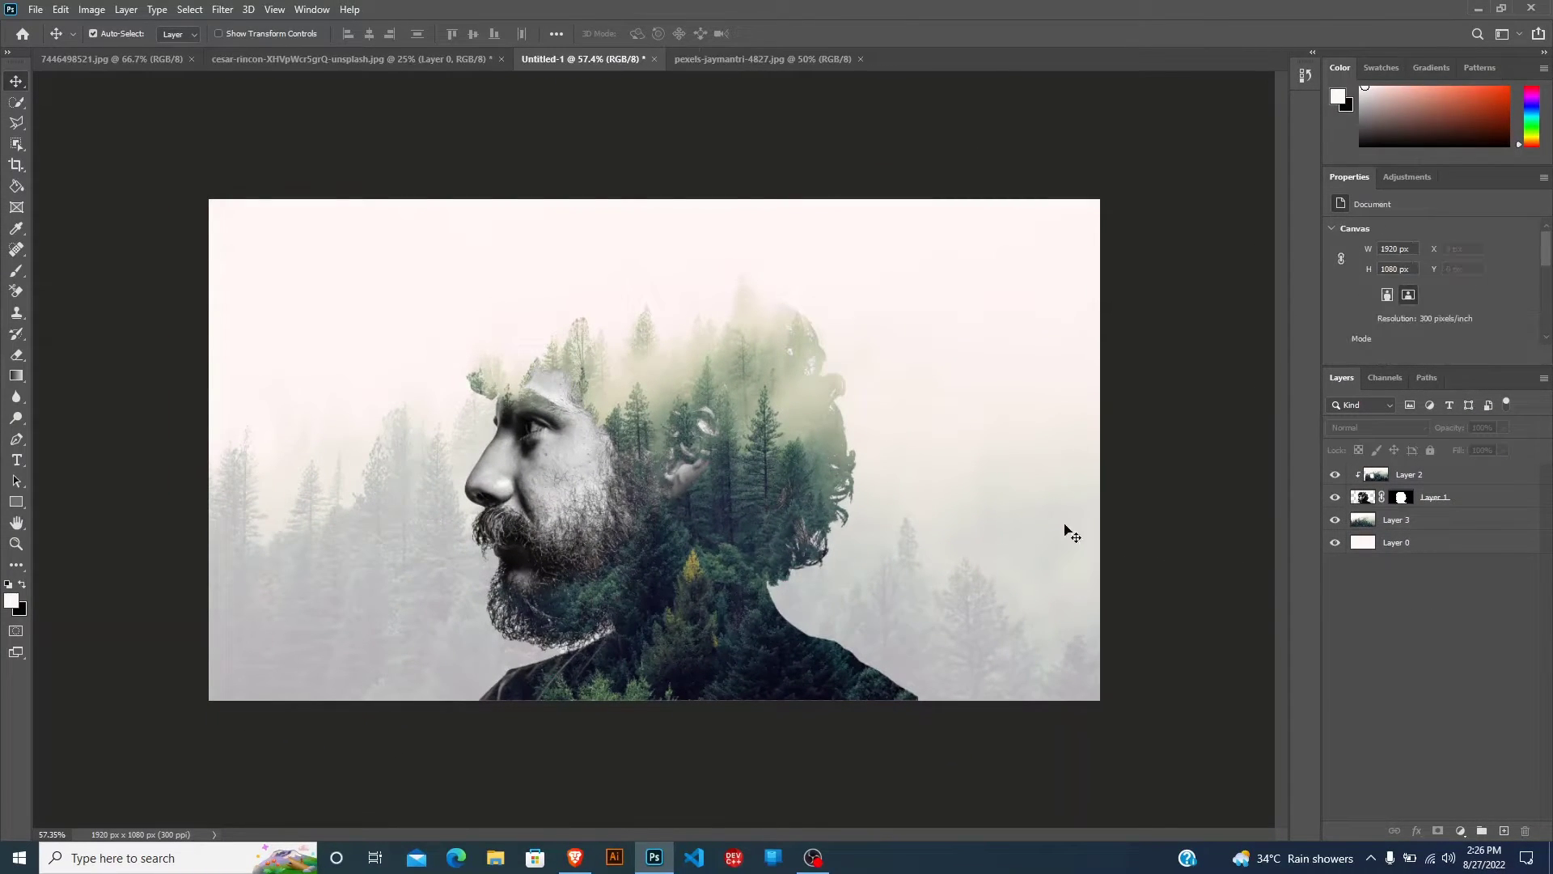
scroll(521, 398, up, 2)
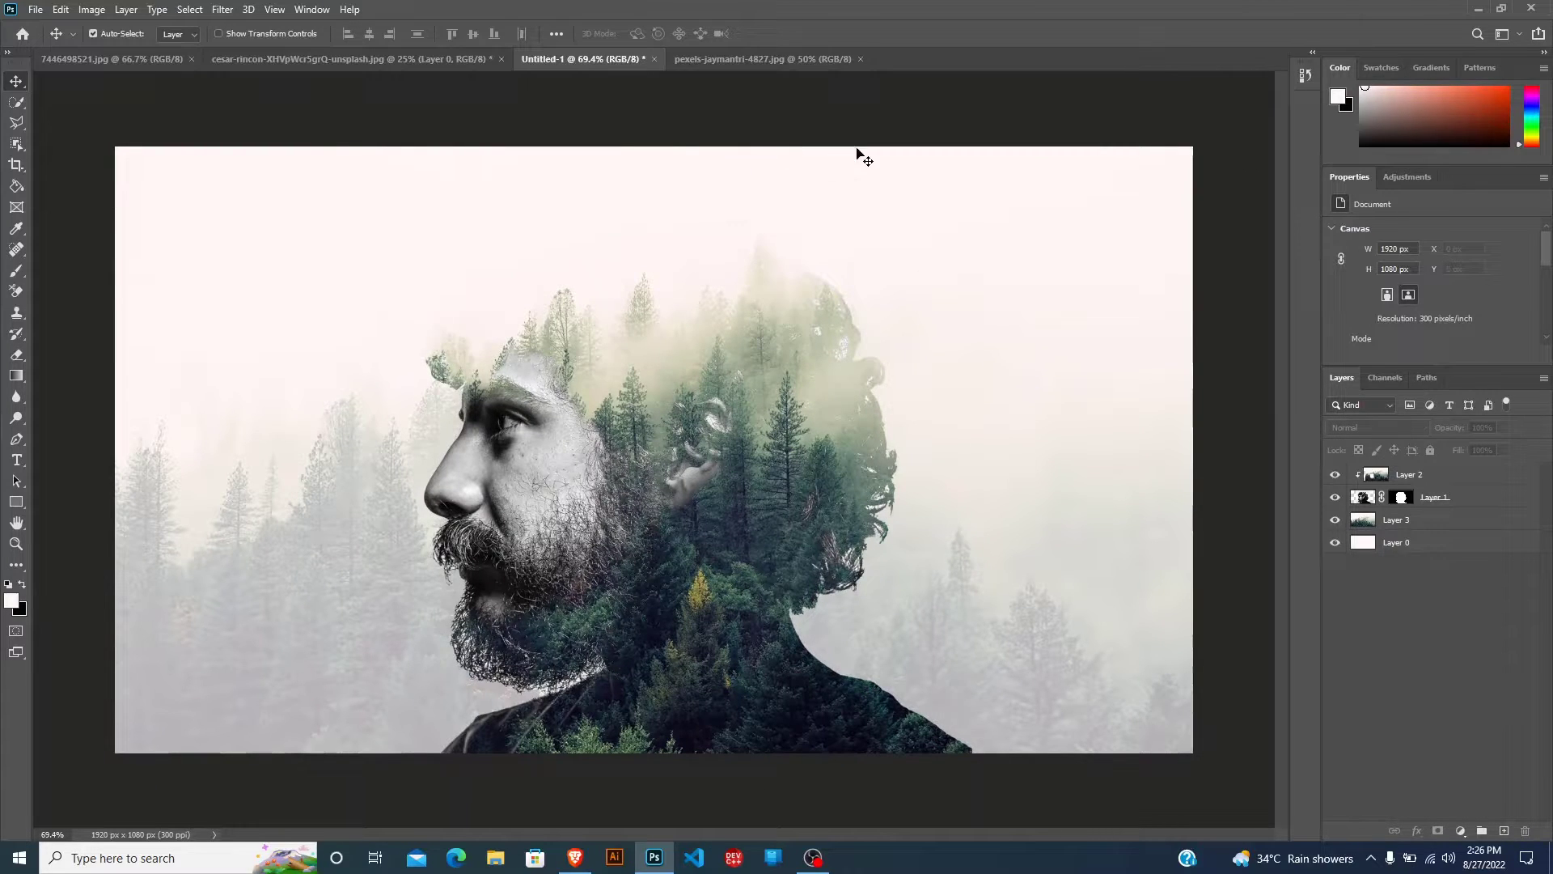
Open the bird-silhouette-group-pigeons-flying-flock image as a separate document.
right_click(926, 64)
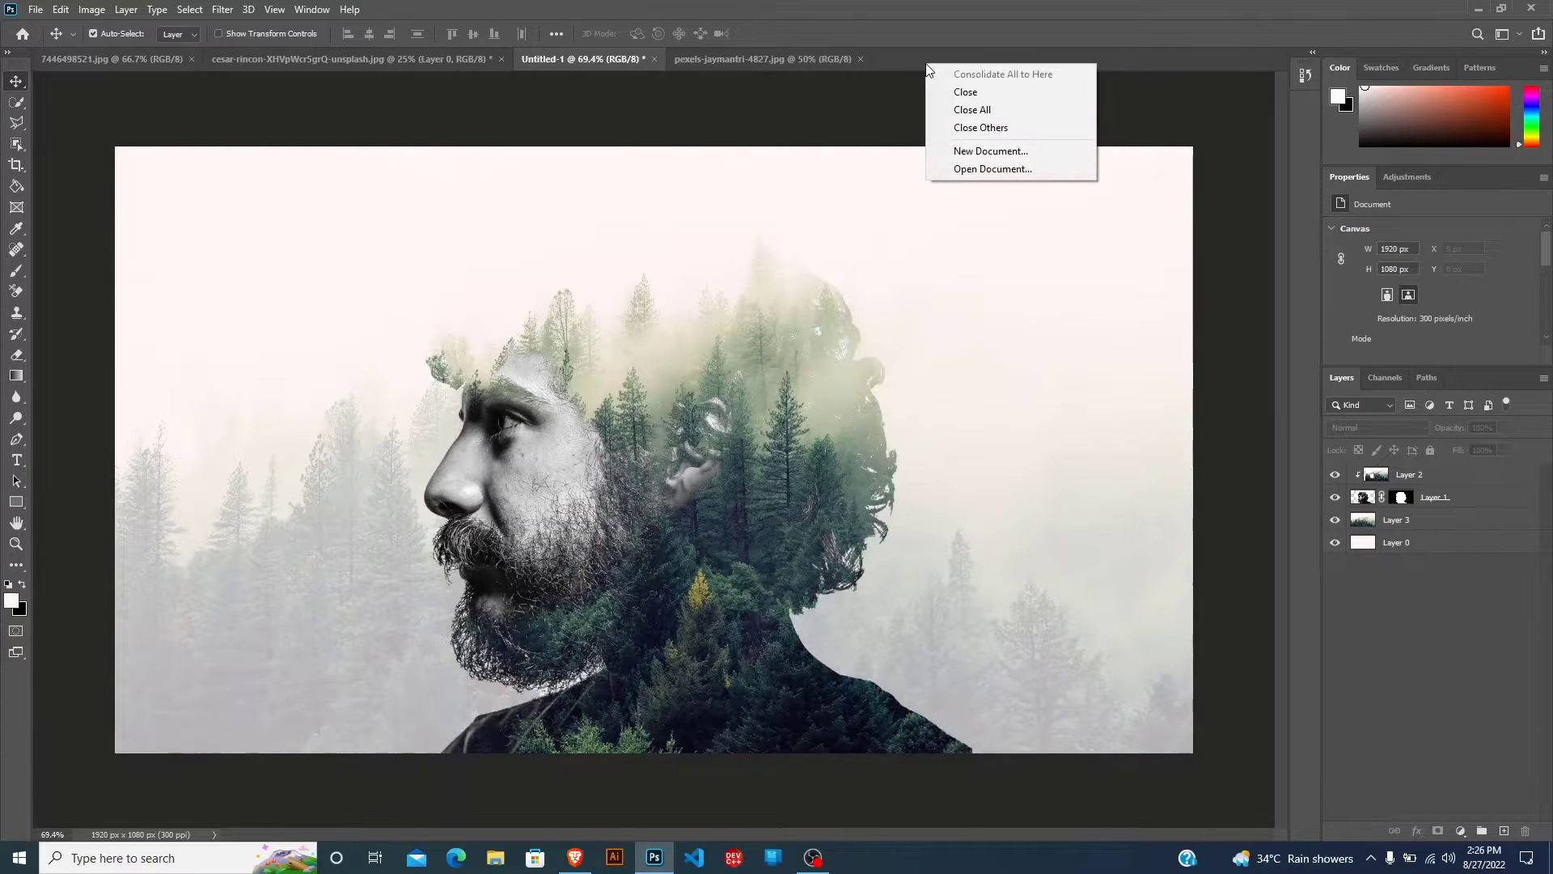
click(987, 170)
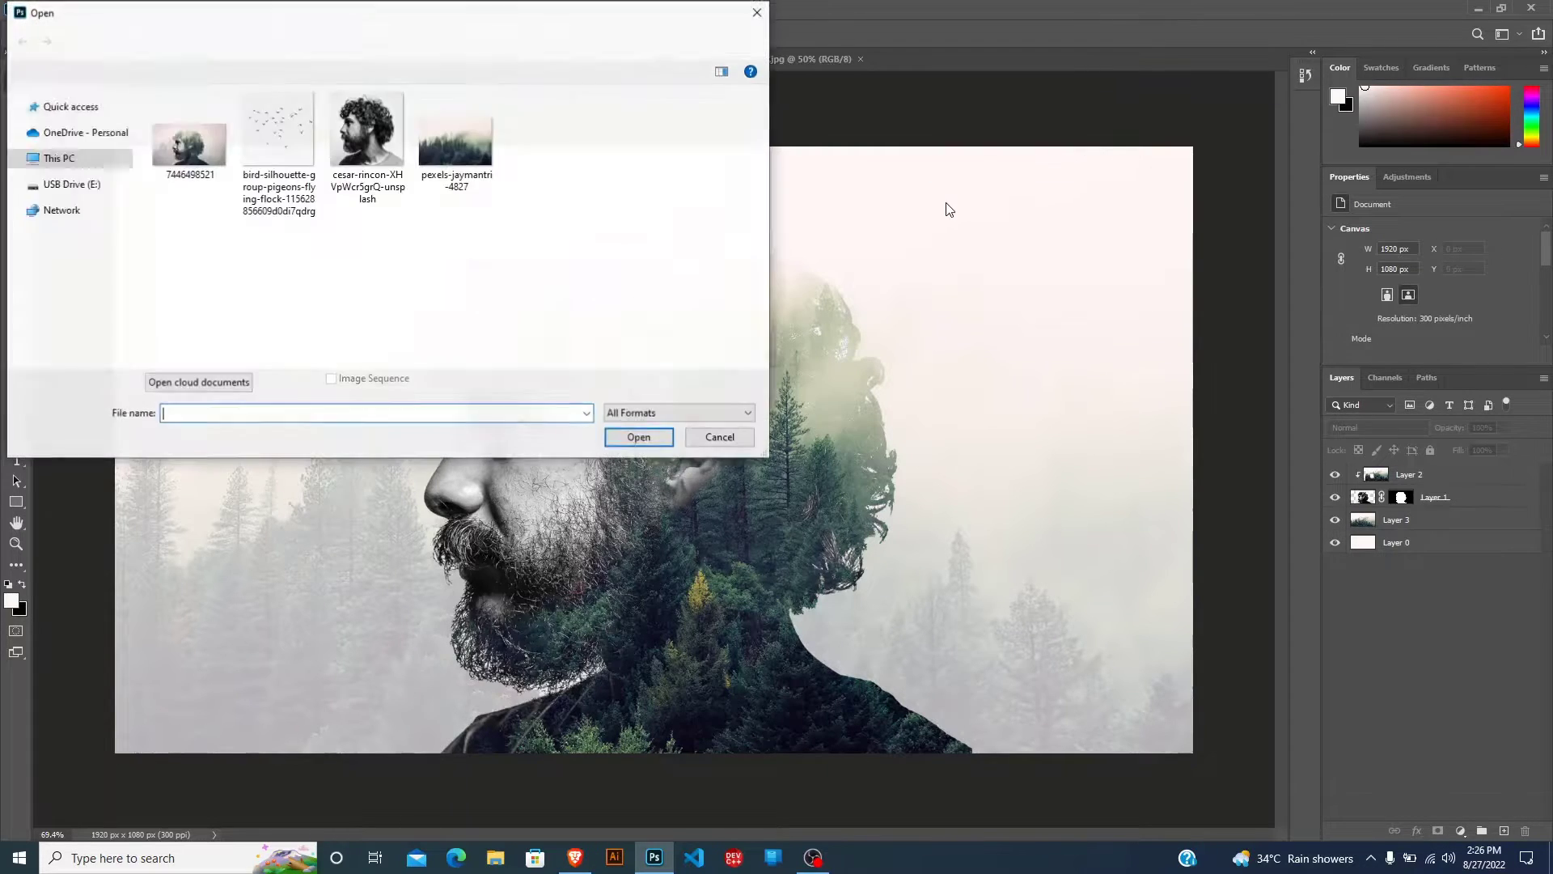
click(284, 152)
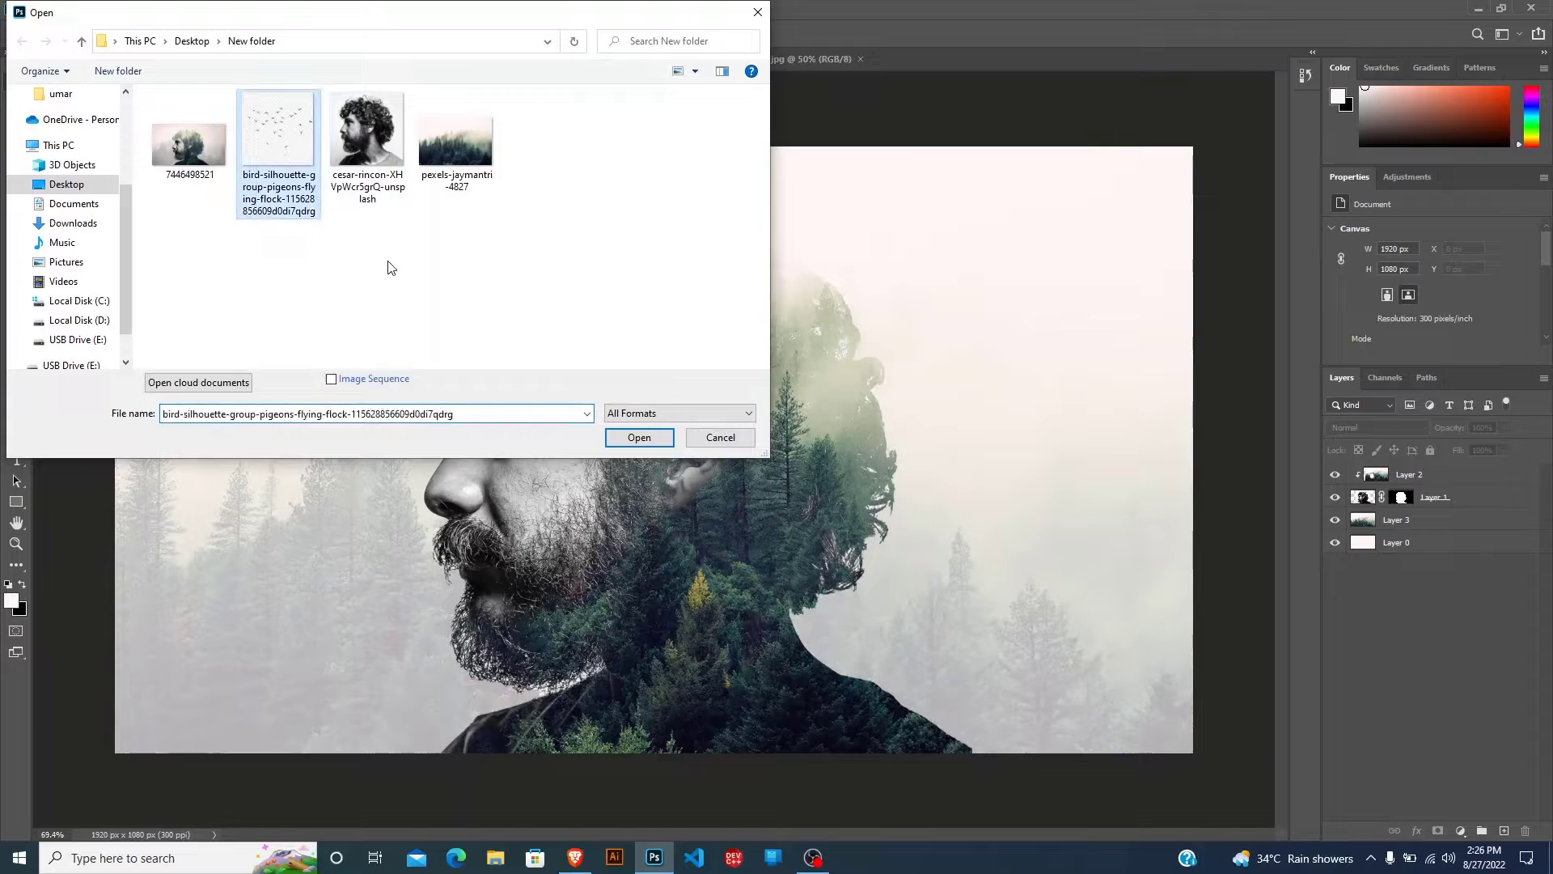
click(631, 441)
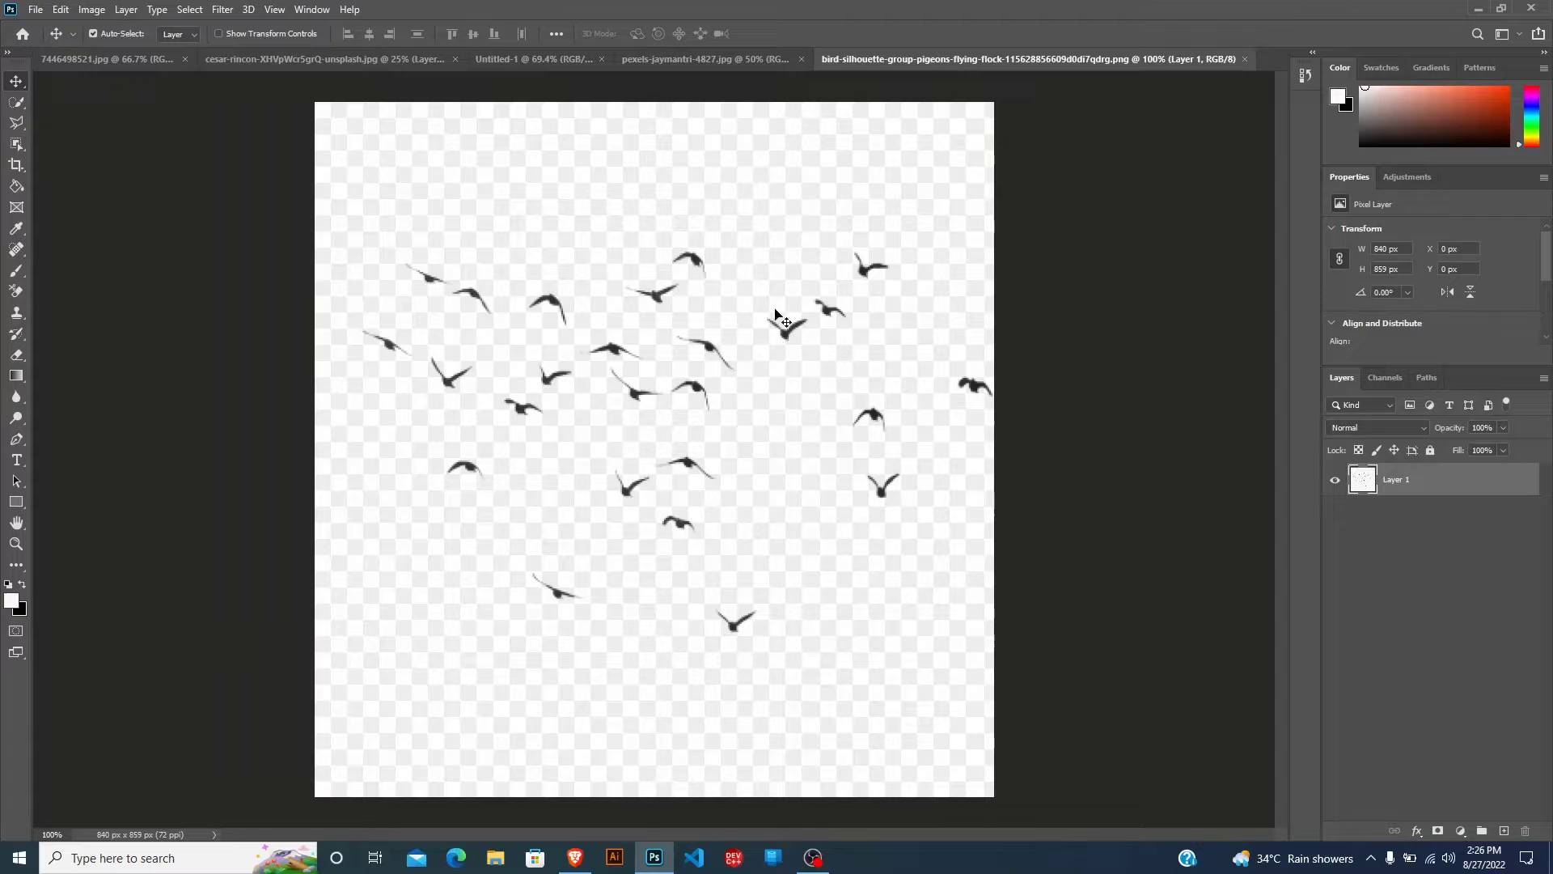
mouse_move(692, 388)
mouse_down()
mouse_move(608, 377)
mouse_move(710, 380)
mouse_move(697, 374)
mouse_up()
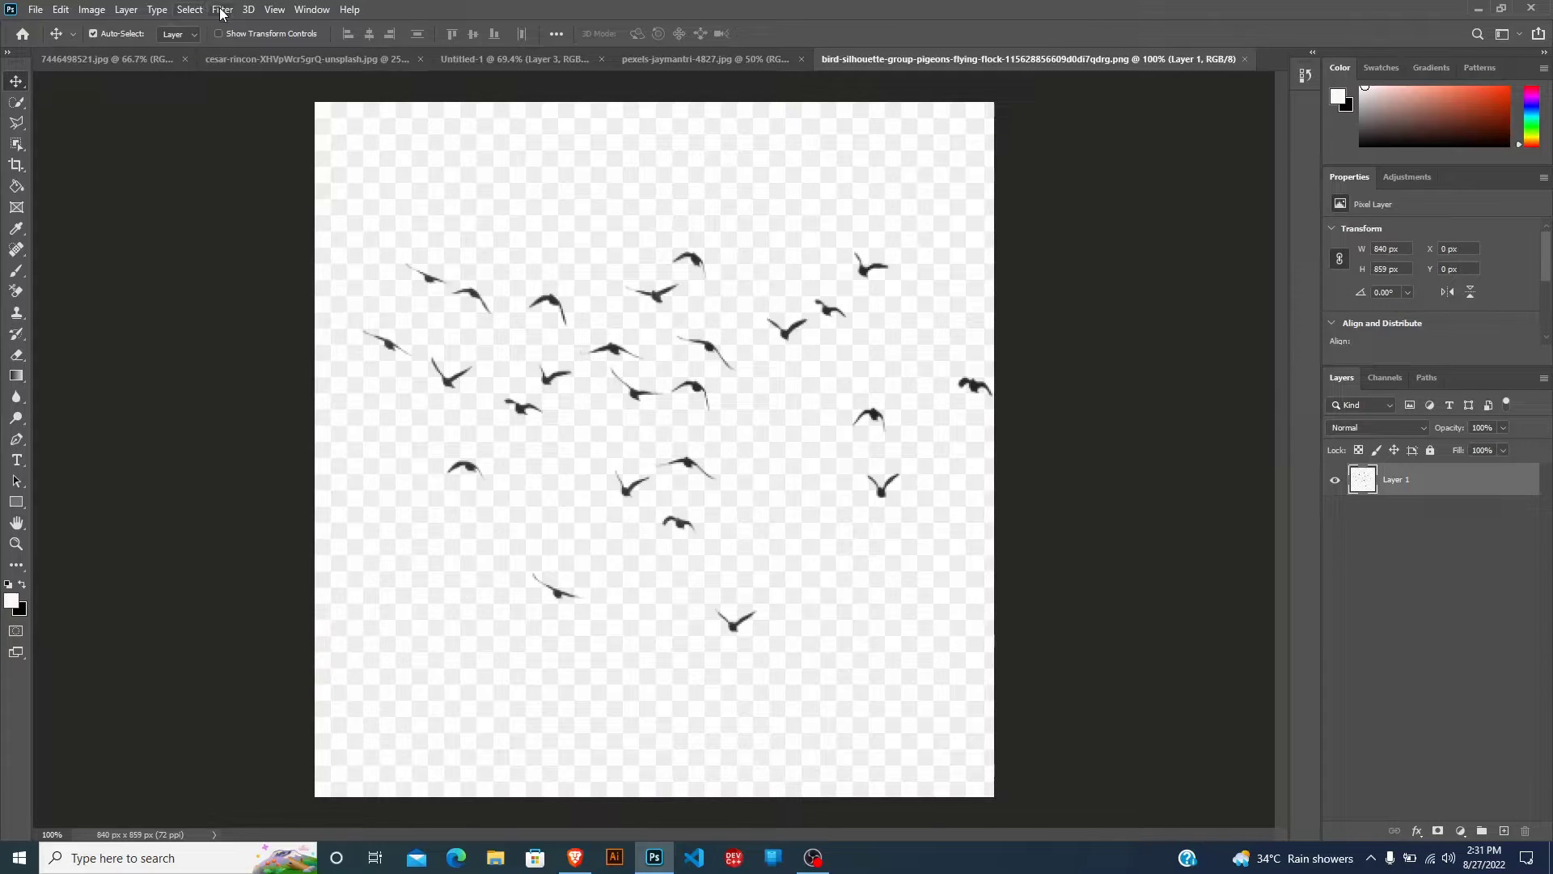
Start Select and Mask on the bird layer with a 7 px Quick Selection brush and high quality preview.
click(221, 11)
mouse_move(190, 9)
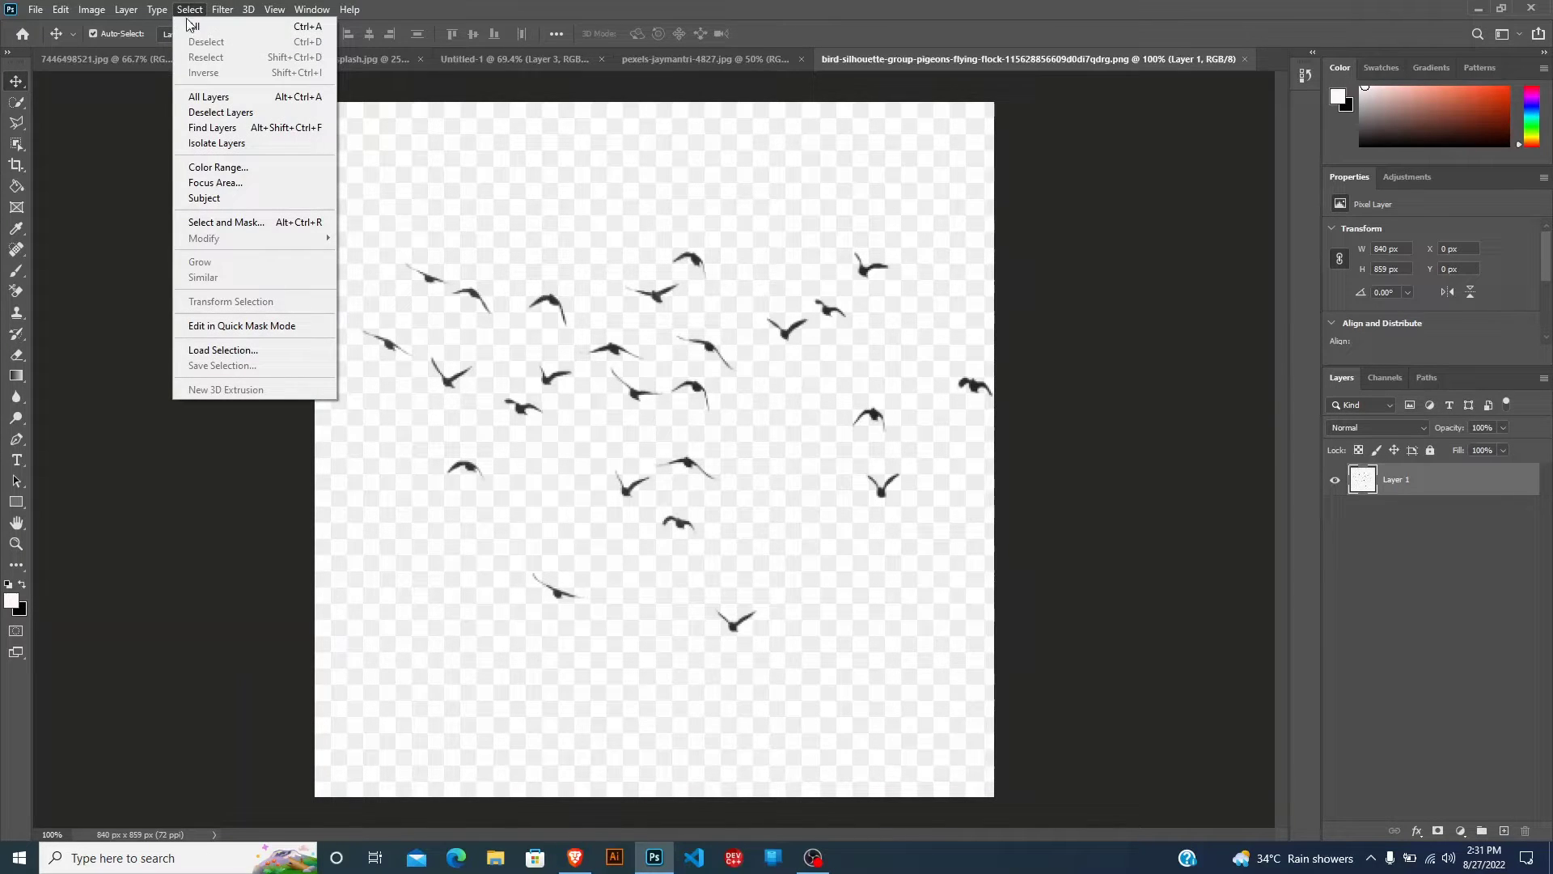
click(219, 224)
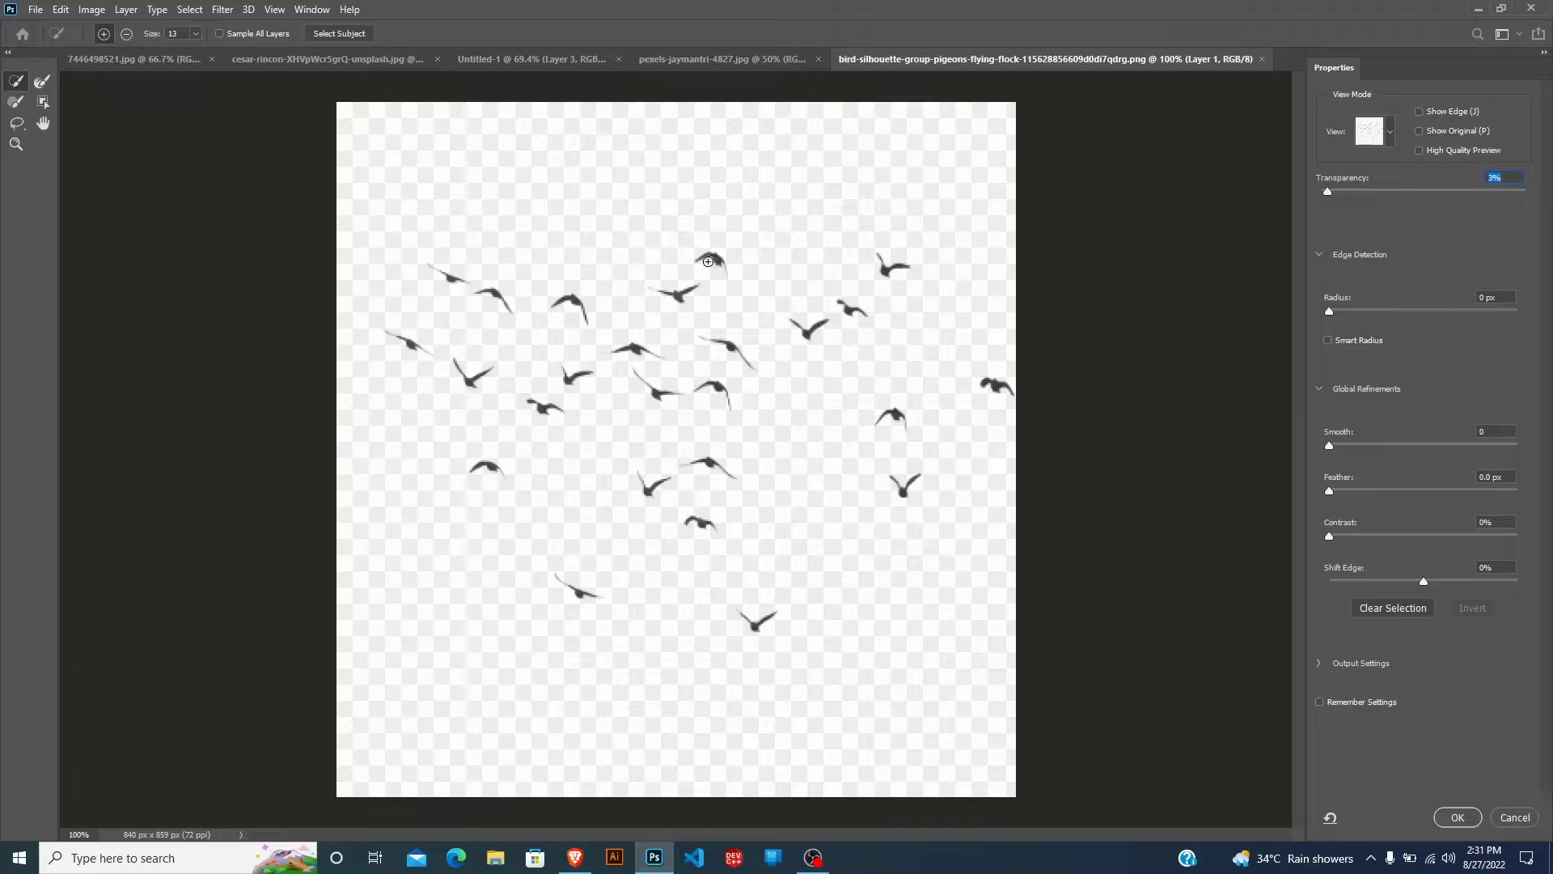
key(alt)
drag(676, 260, 669, 264)
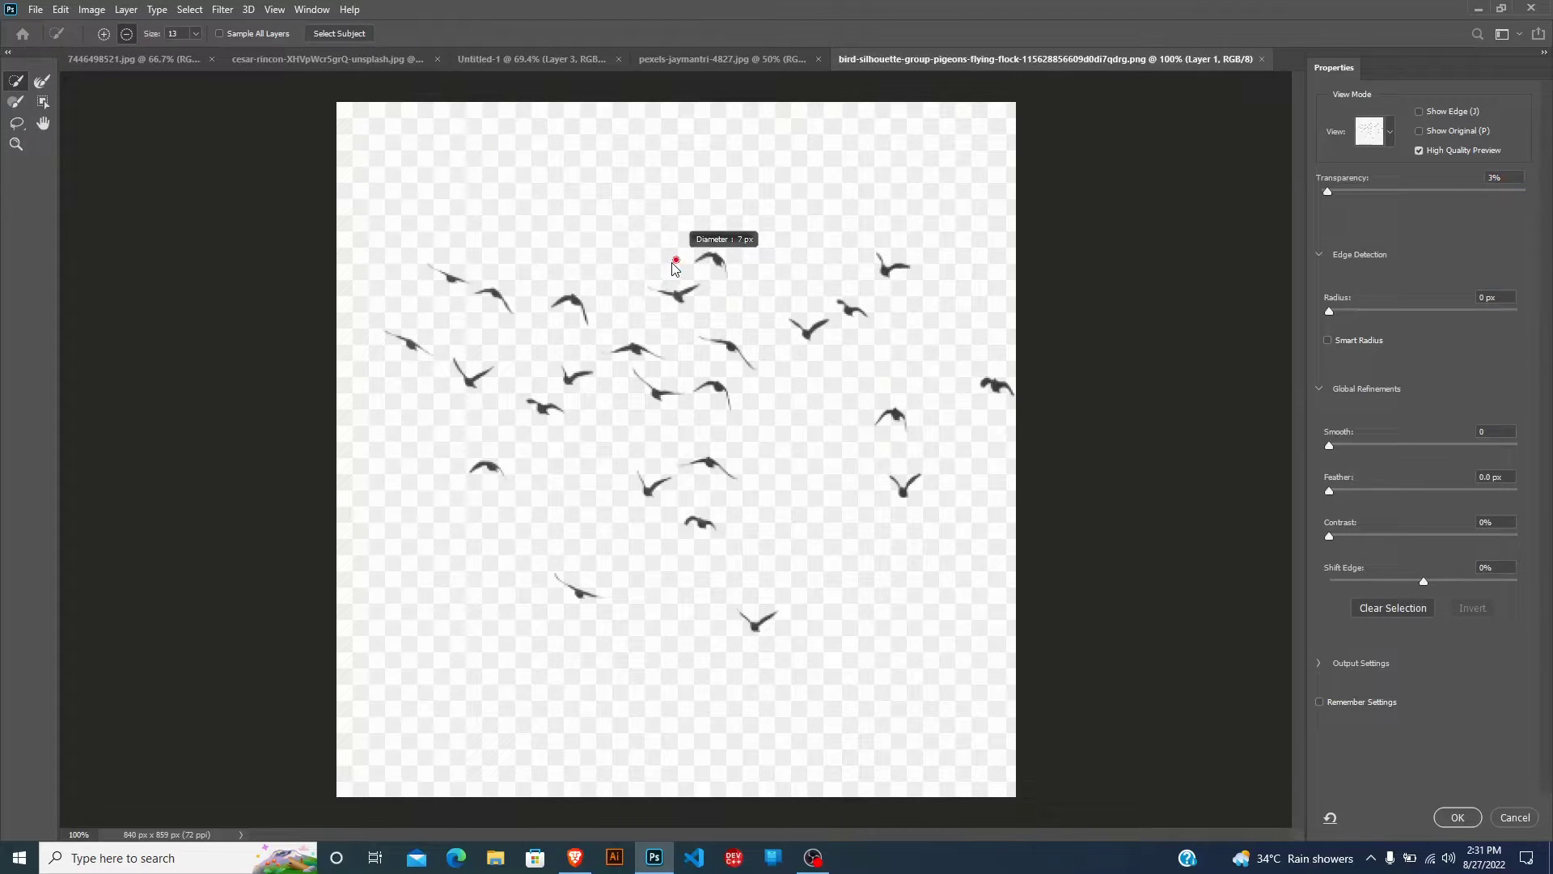
Select the flying birds, raise the preview transparency to 100%, and apply the selection.
click(1403, 192)
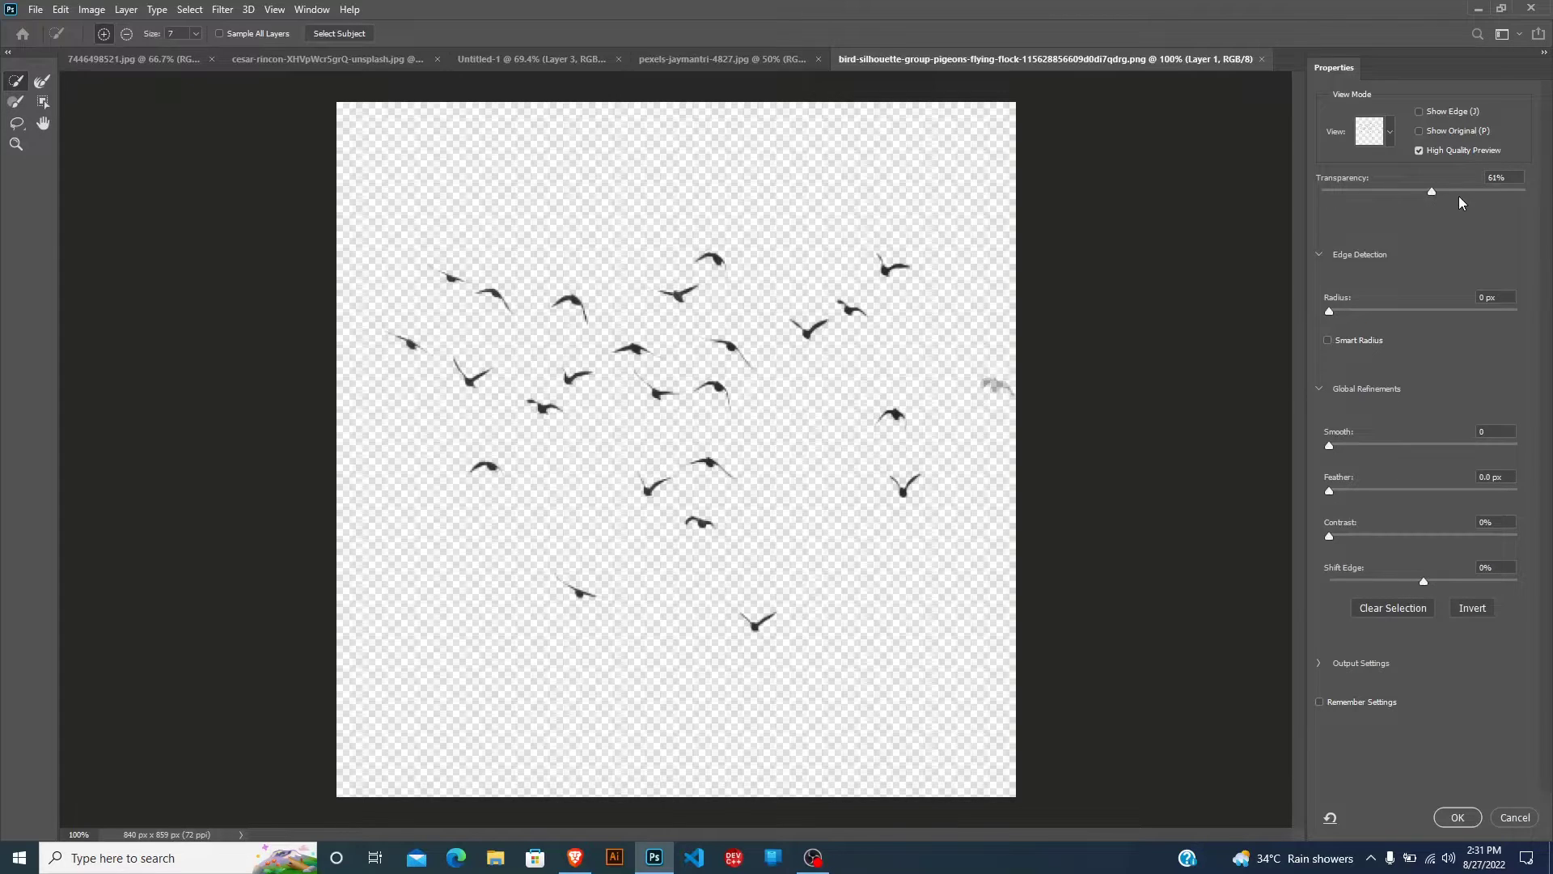
drag(1459, 194, 1541, 204)
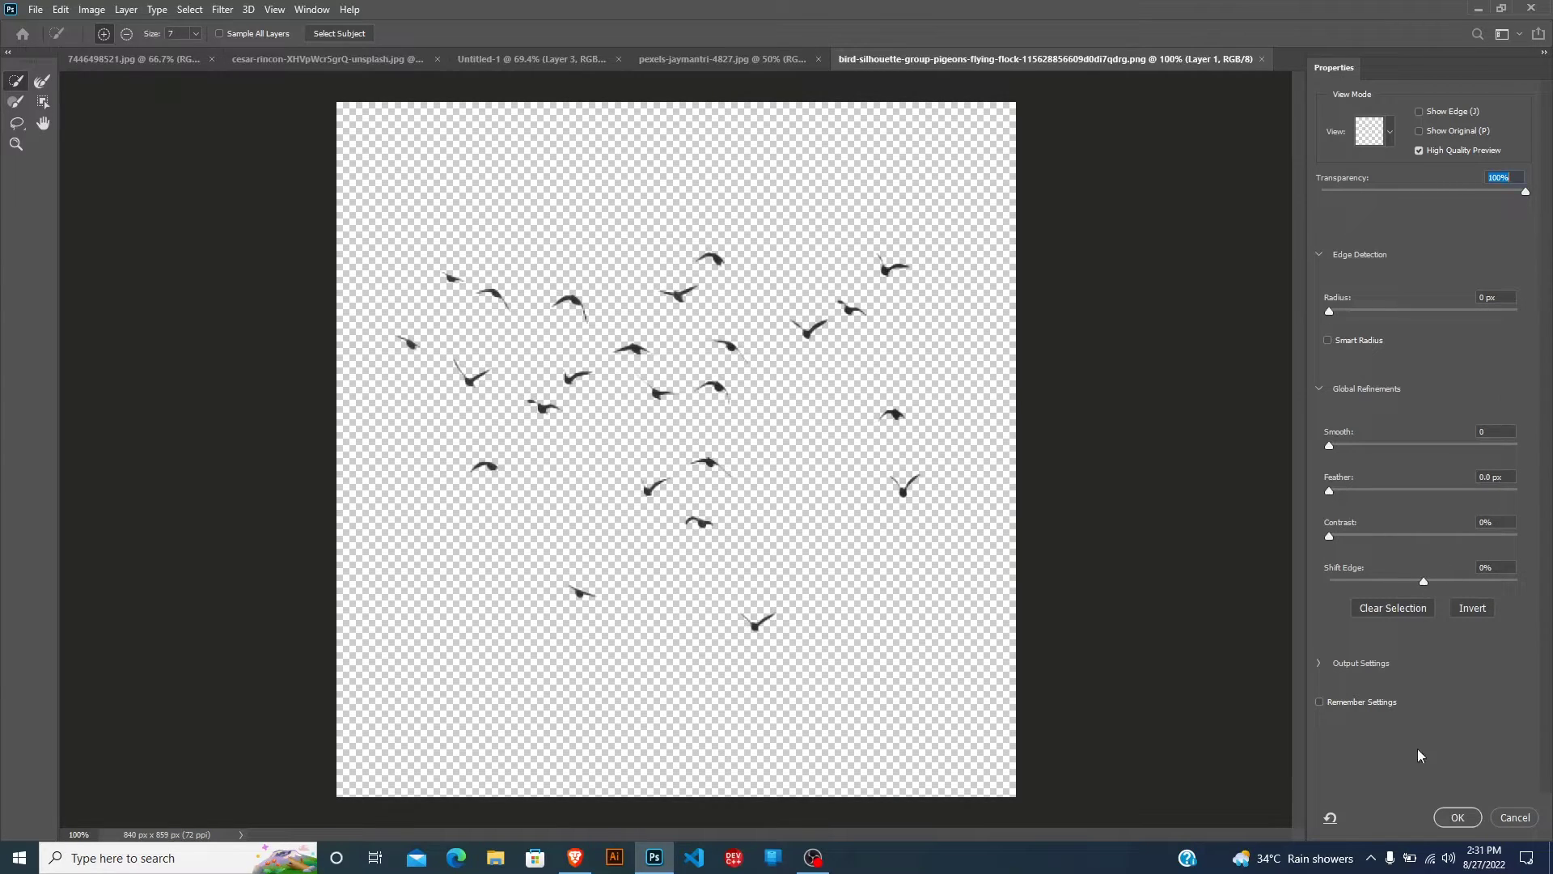
click(1460, 817)
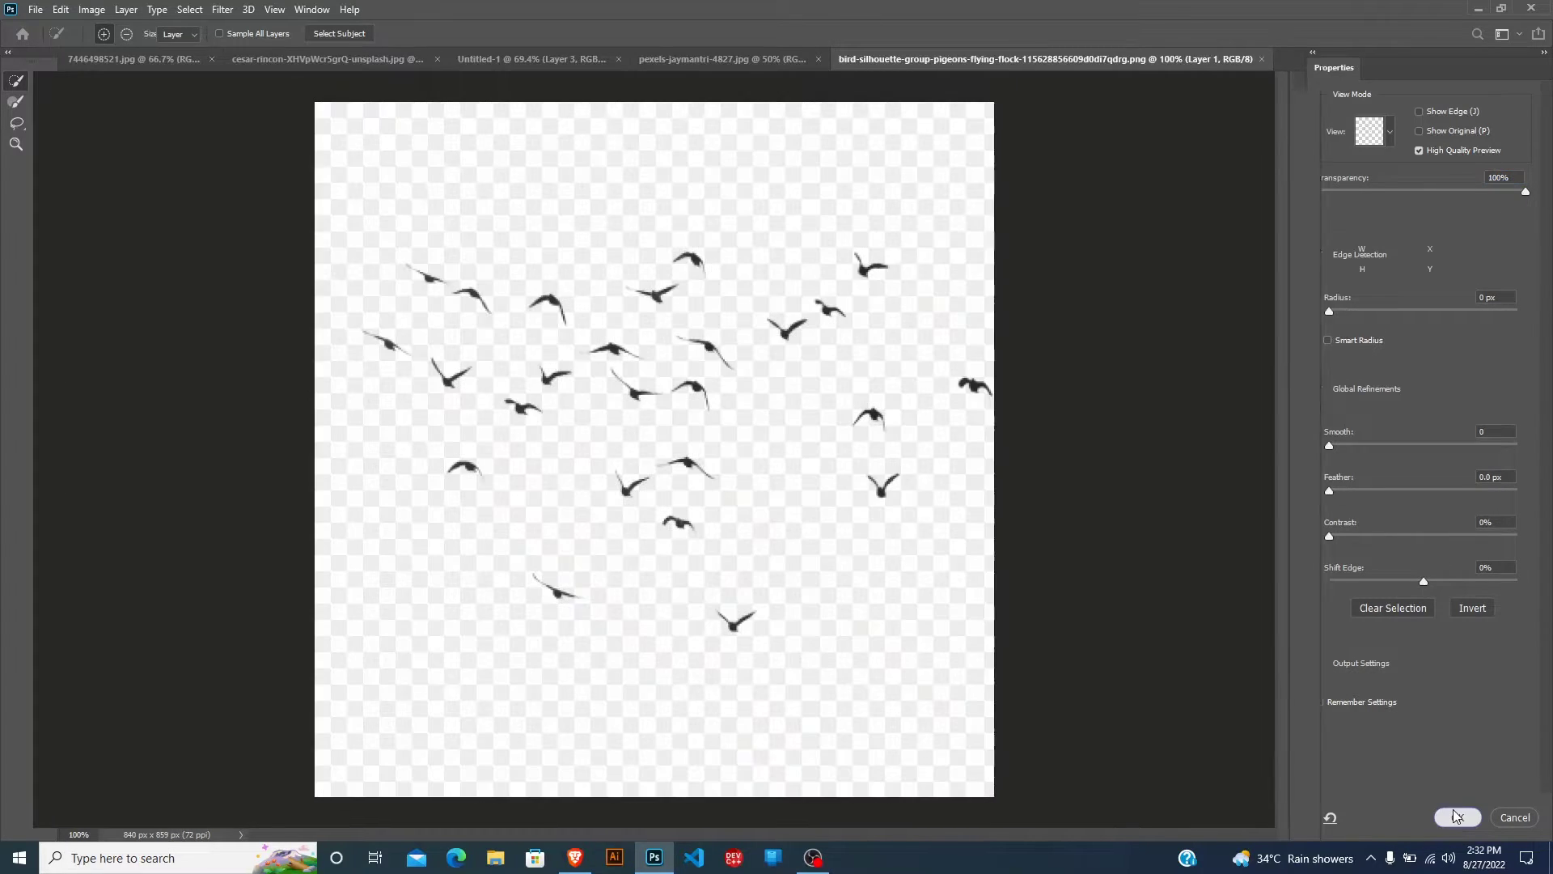
Copy the masked bird layer into the Untitled-1 composite, dock the bird document again and return to the composite.
drag(998, 59, 1117, 161)
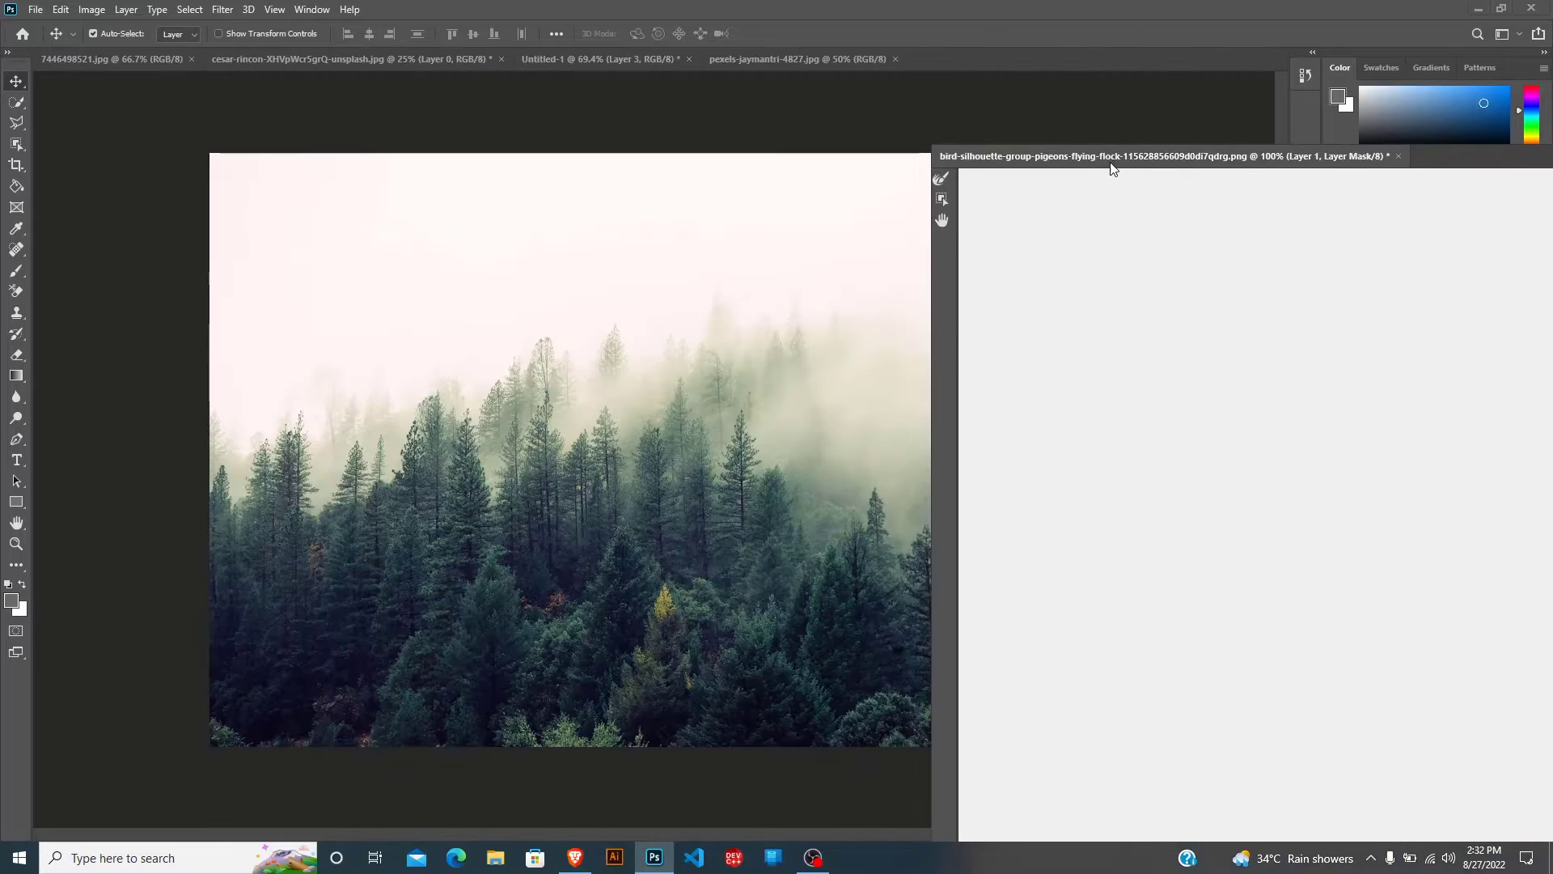
drag(1177, 375, 619, 298)
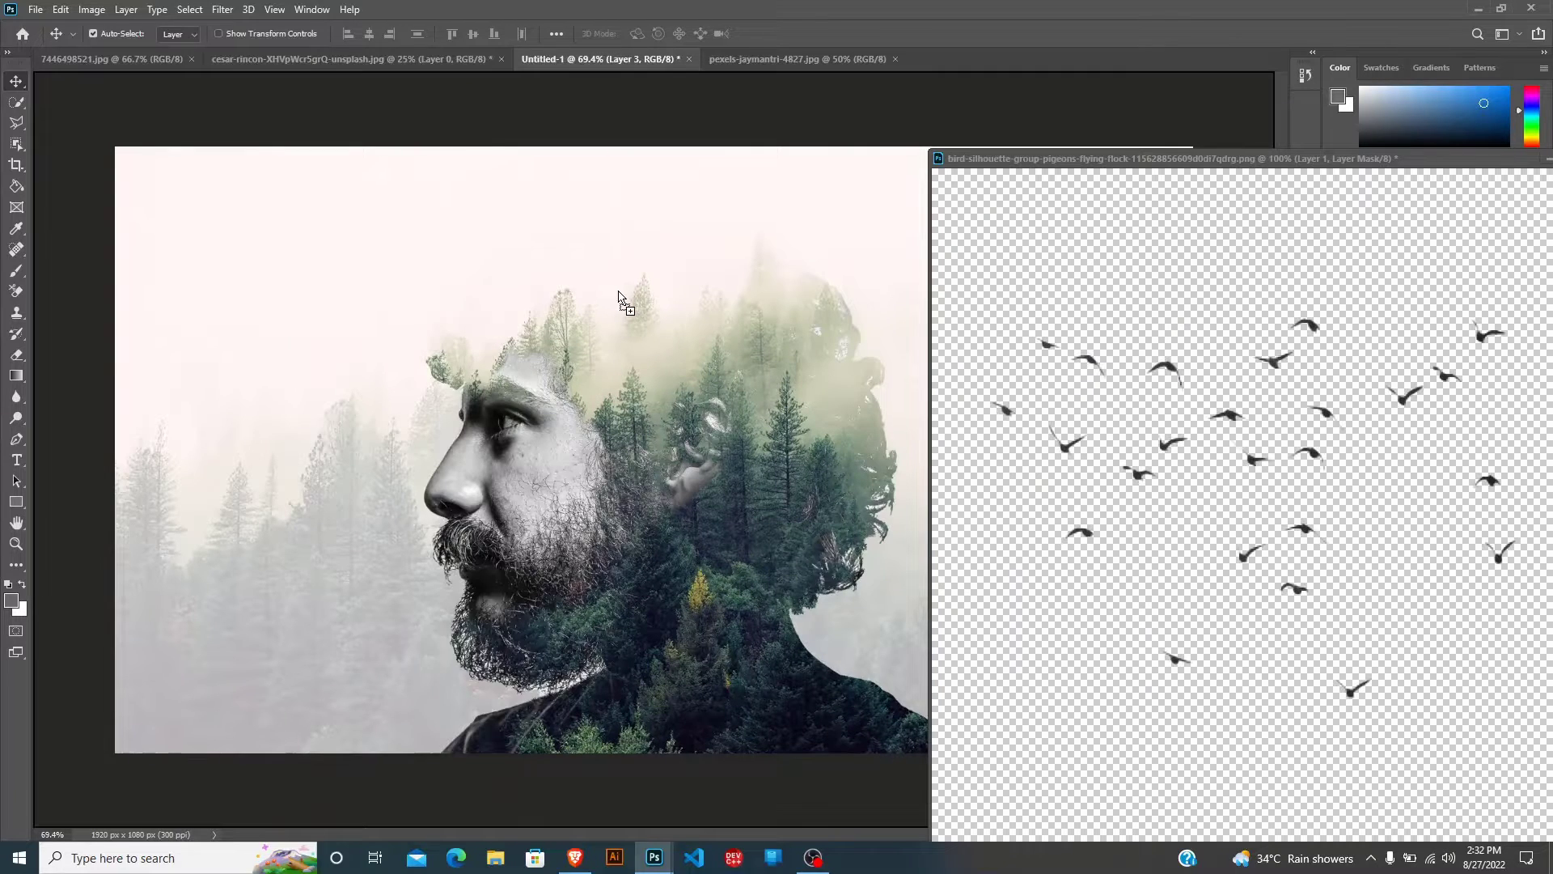
drag(1138, 161, 1012, 55)
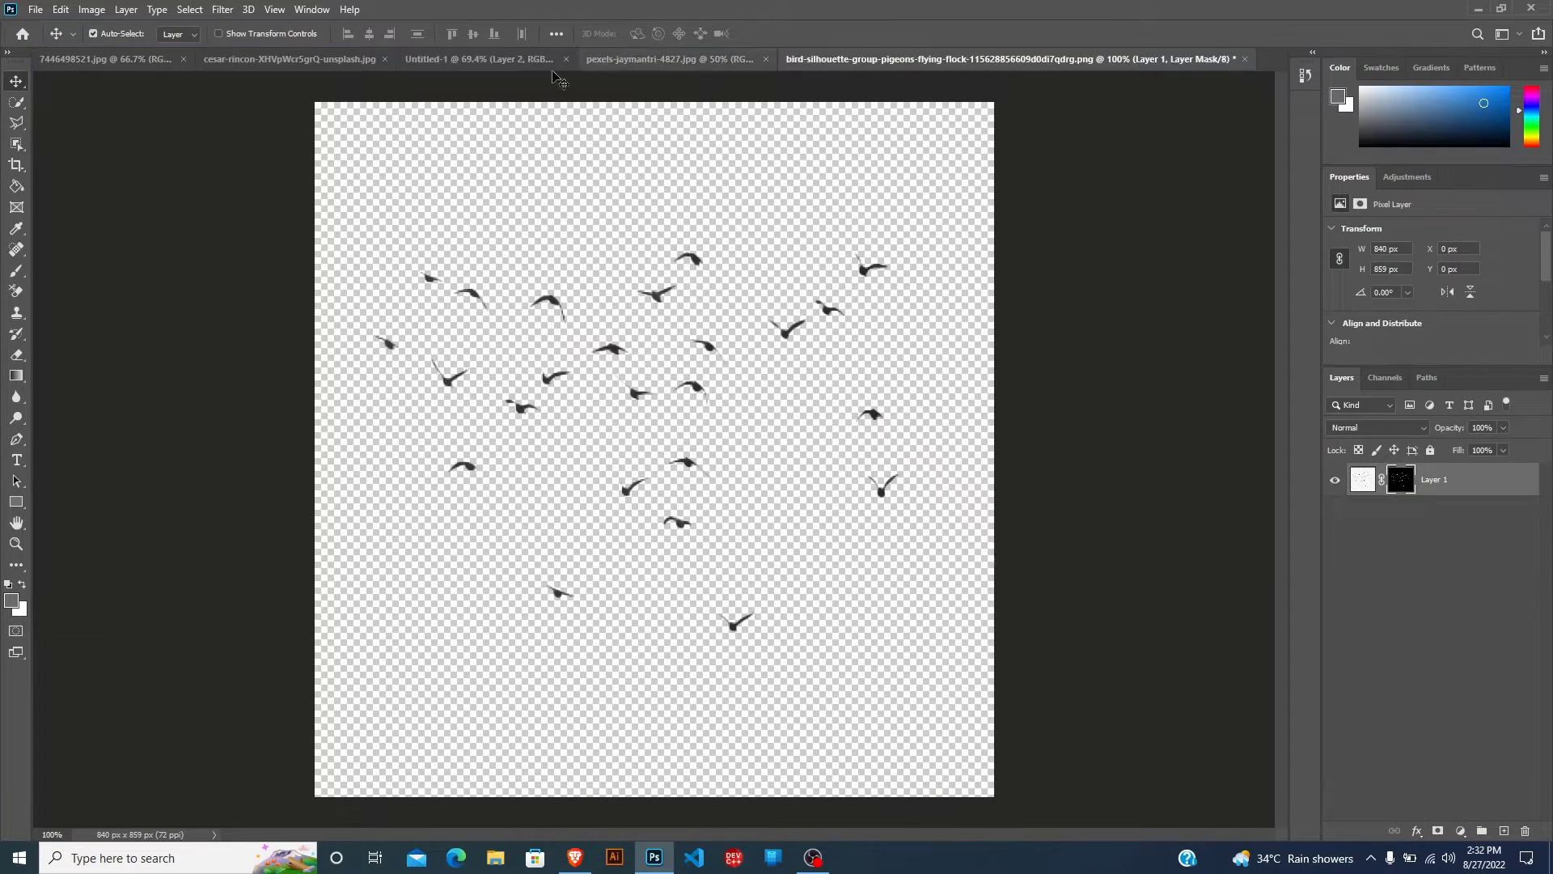
click(477, 60)
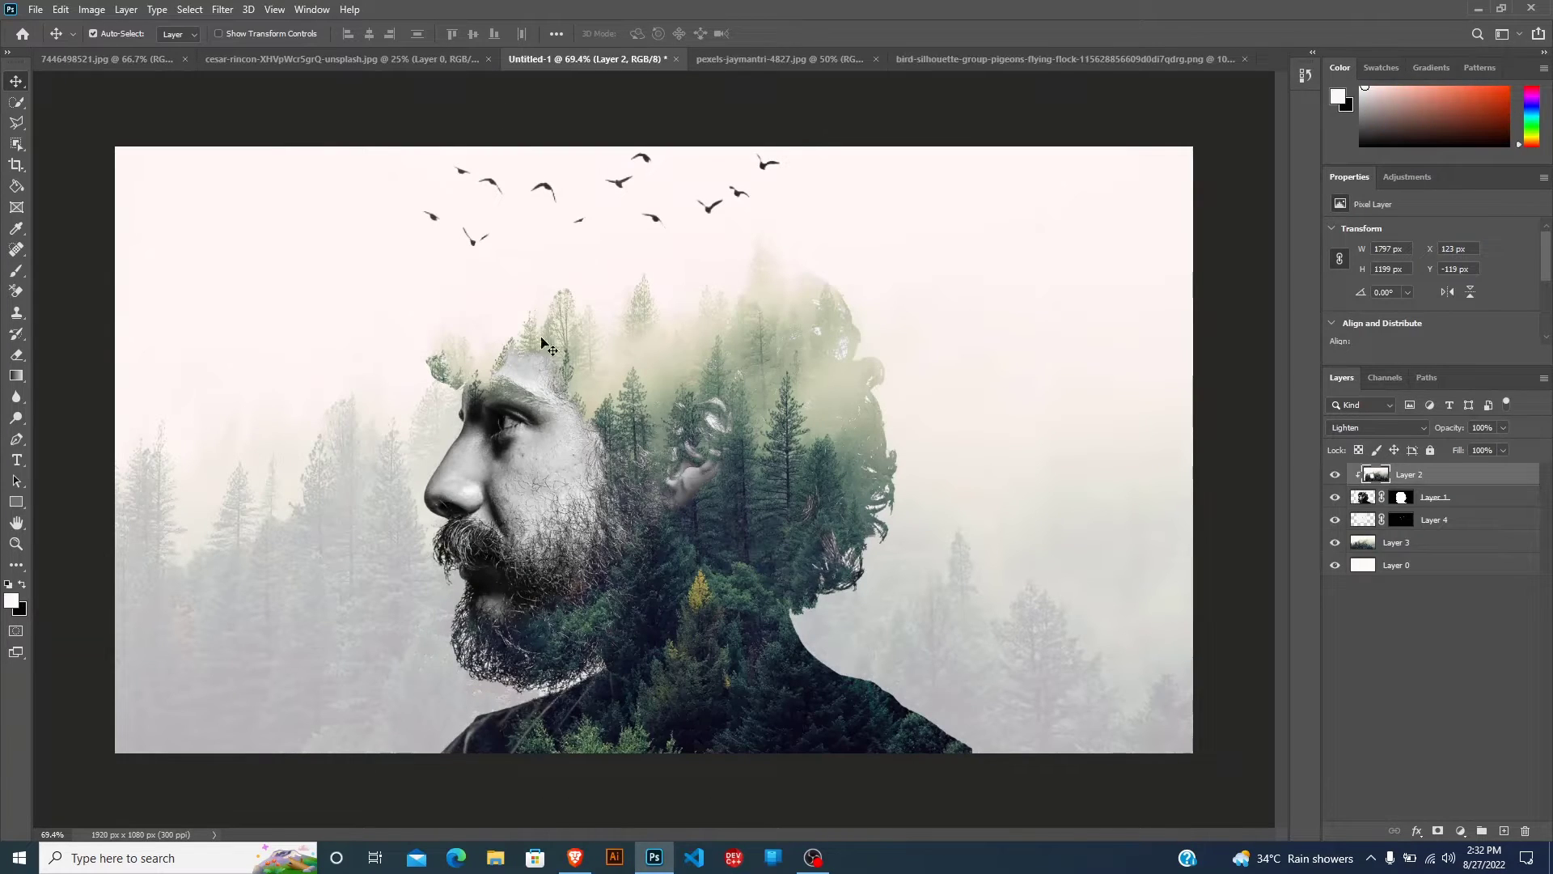
Bring the bird layer to the top of the layer stack and position the flock above the man's head.
drag(655, 230, 611, 261)
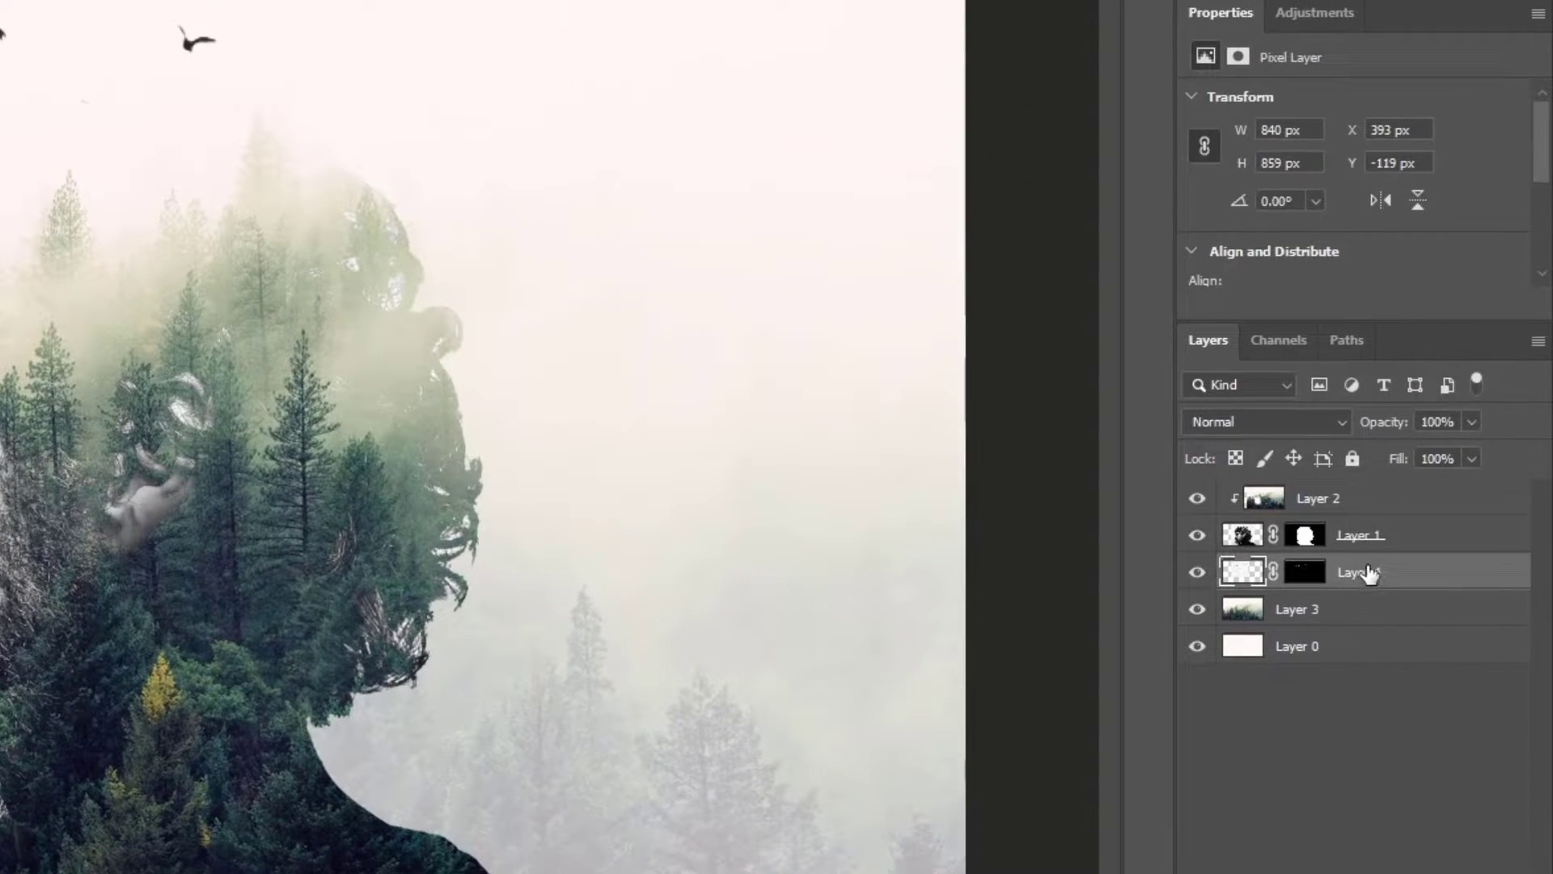
drag(1386, 561, 1367, 486)
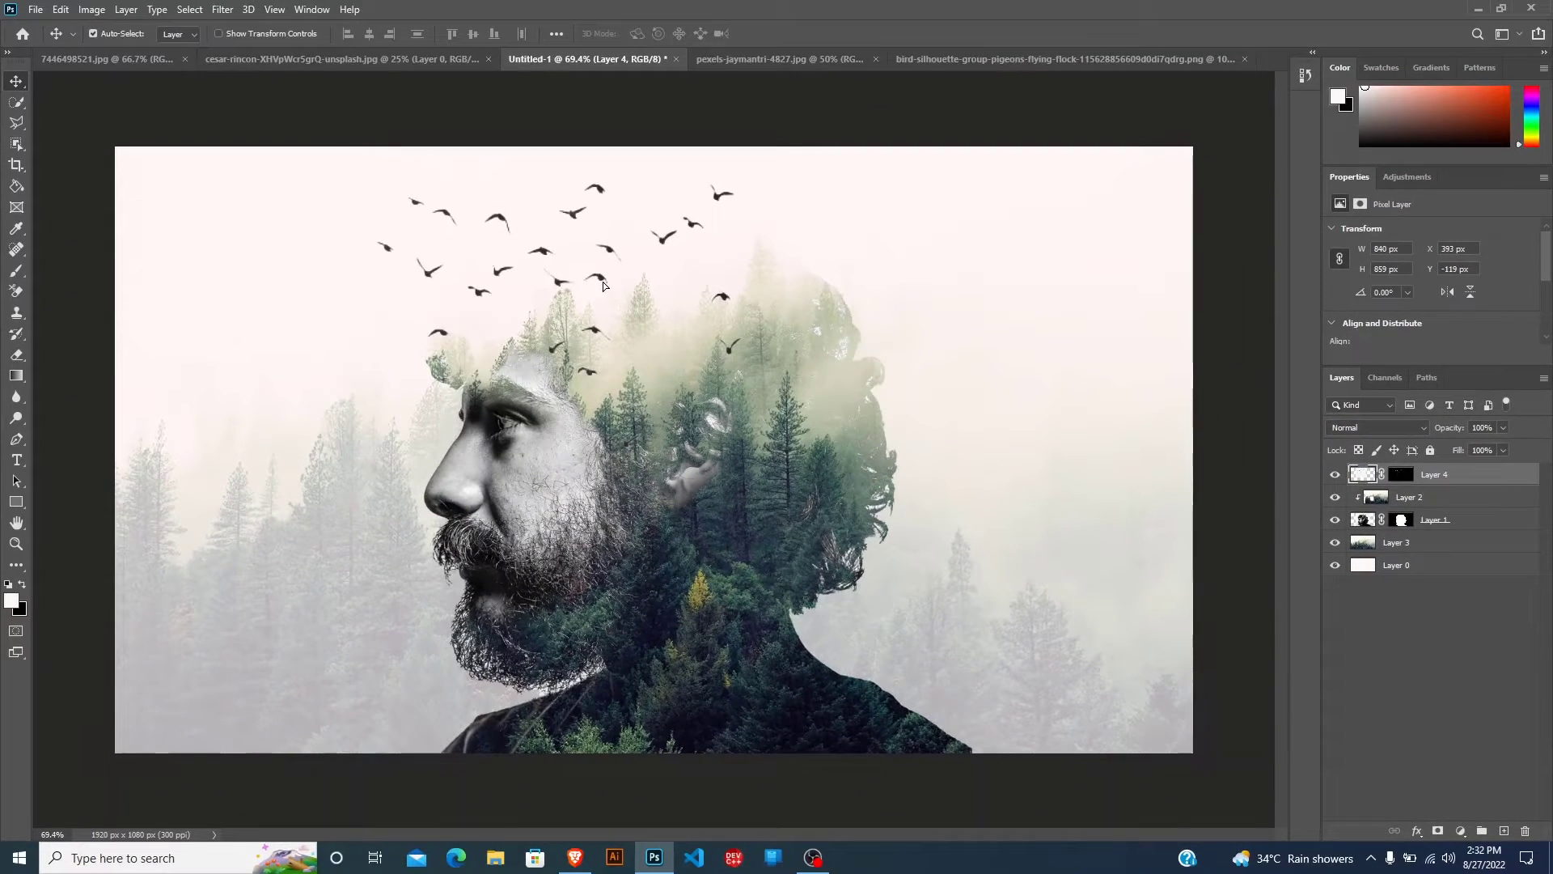
drag(603, 284, 657, 289)
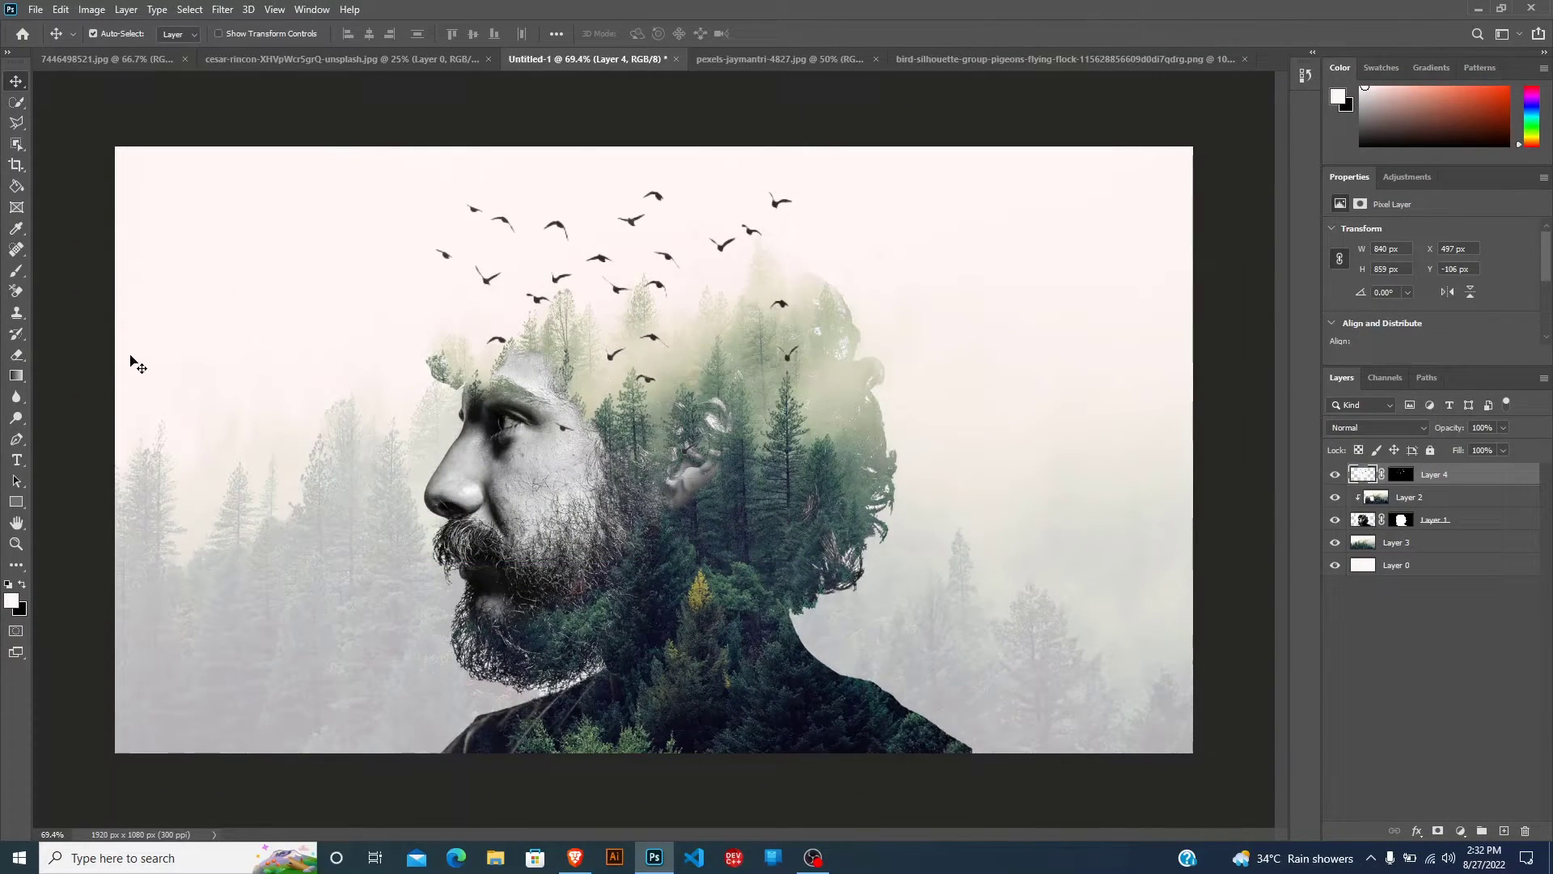
Erase the birds over the man's face, hair and the flock's right side, leaving the group above his forehead.
click(17, 356)
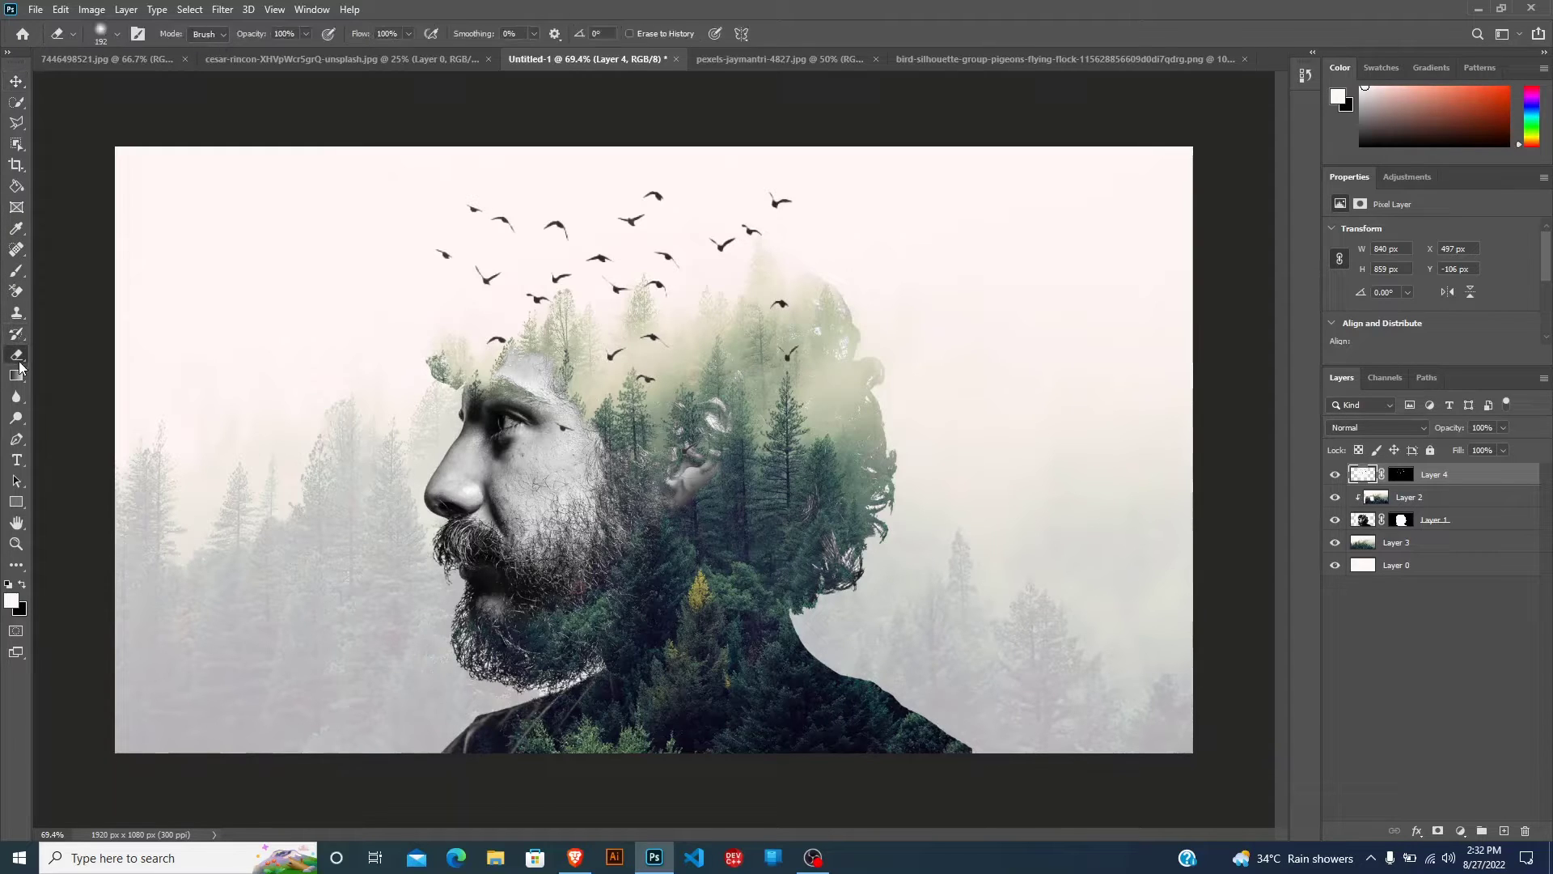
click(613, 354)
drag(623, 361, 793, 323)
click(797, 197)
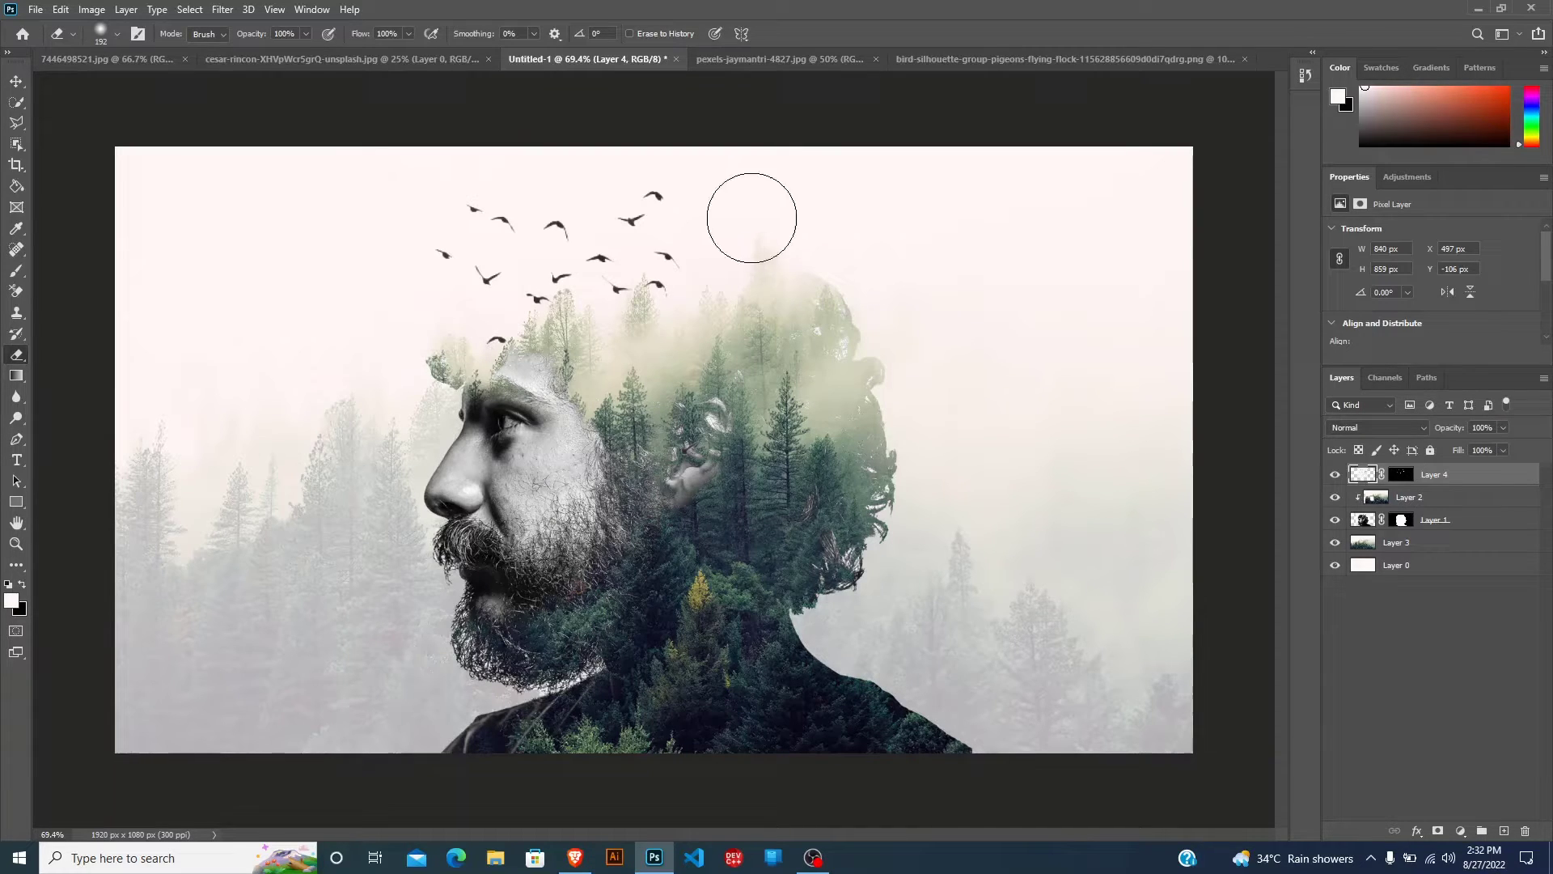
drag(517, 370, 430, 363)
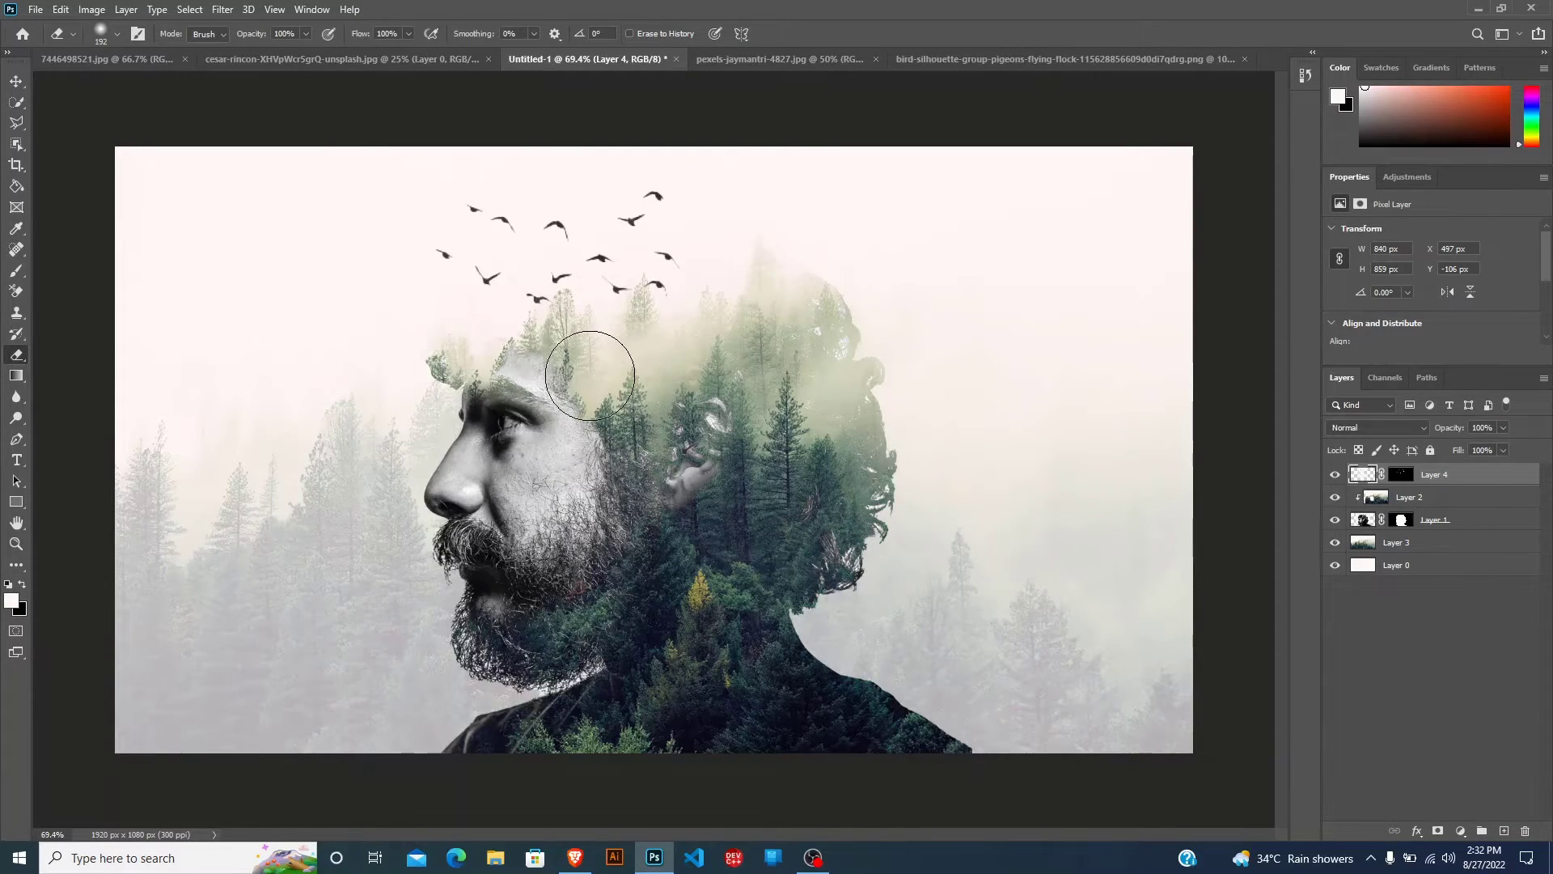
Scale the bird layer down to about 721 × 737 px and place the flock just above the treetops on the head.
click(16, 81)
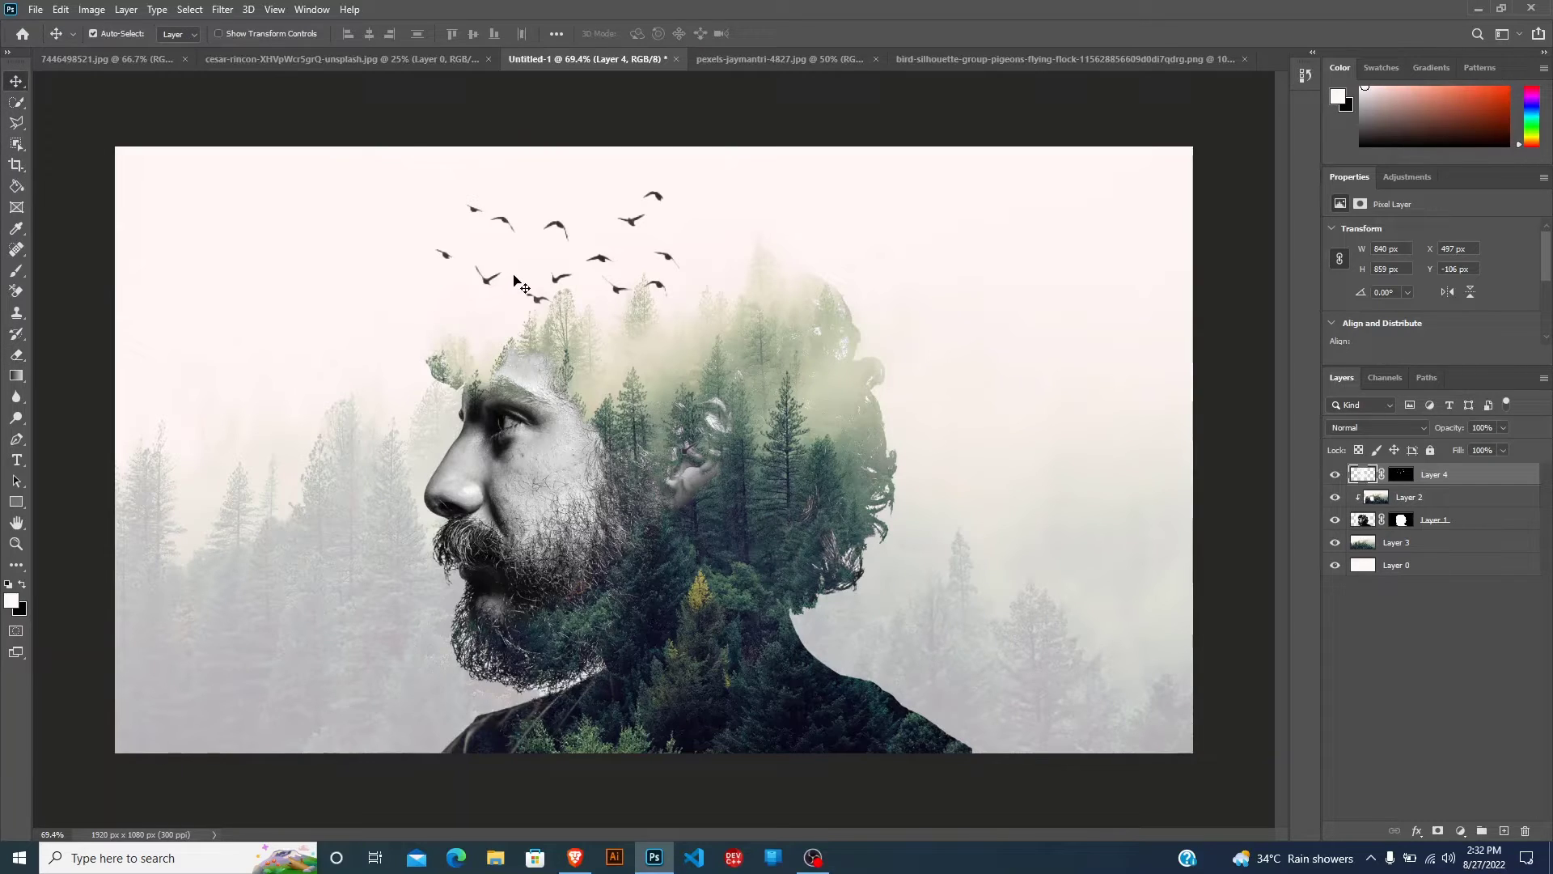
key(ctrl+t)
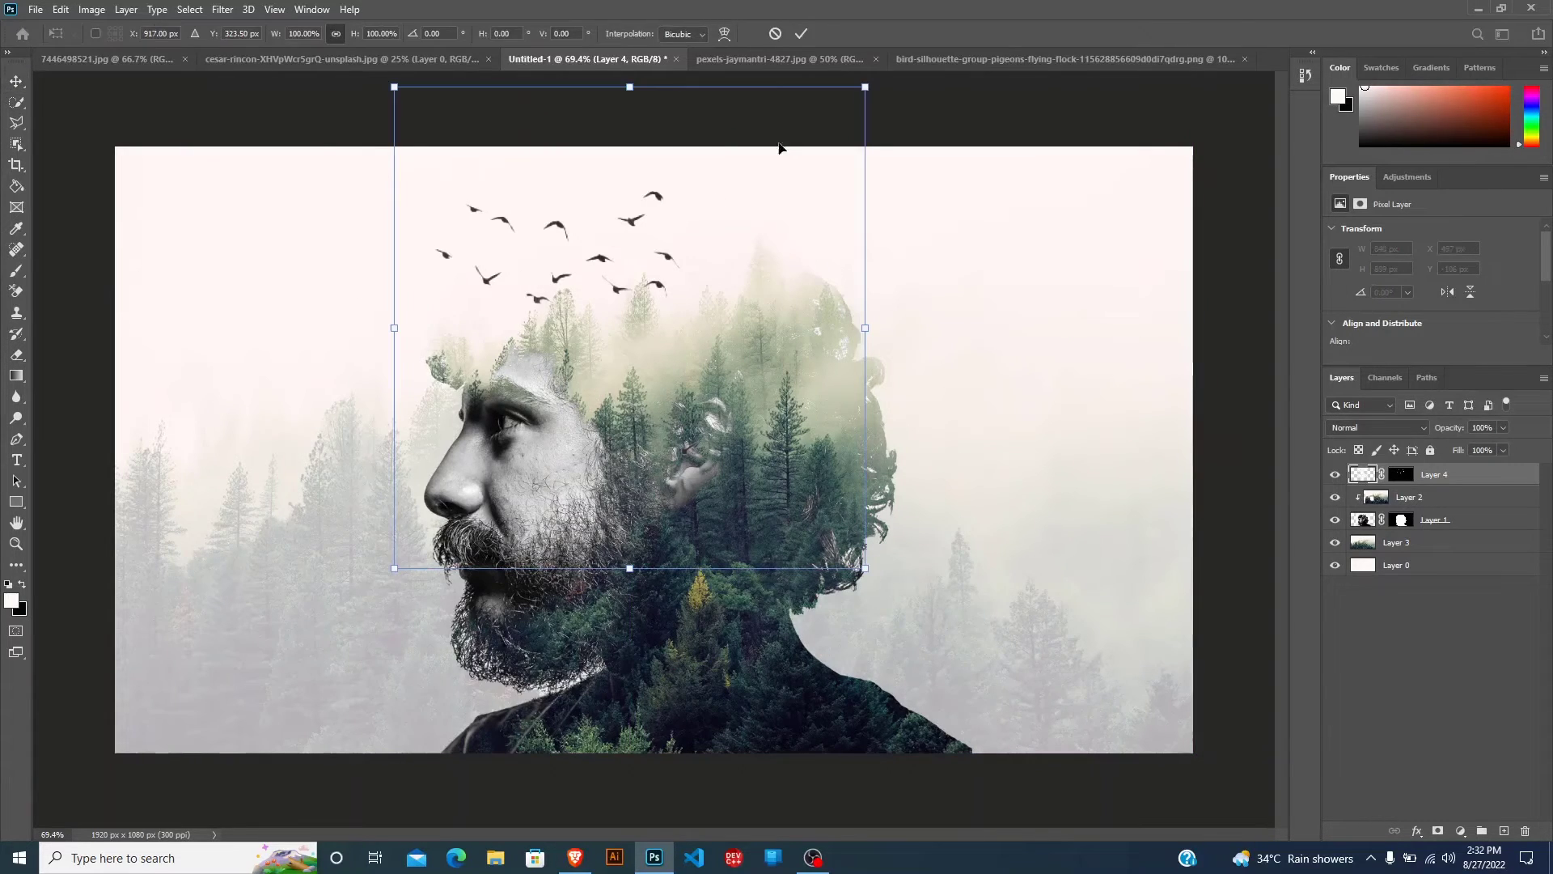
drag(874, 81, 840, 150)
drag(628, 274, 678, 246)
key(Return)
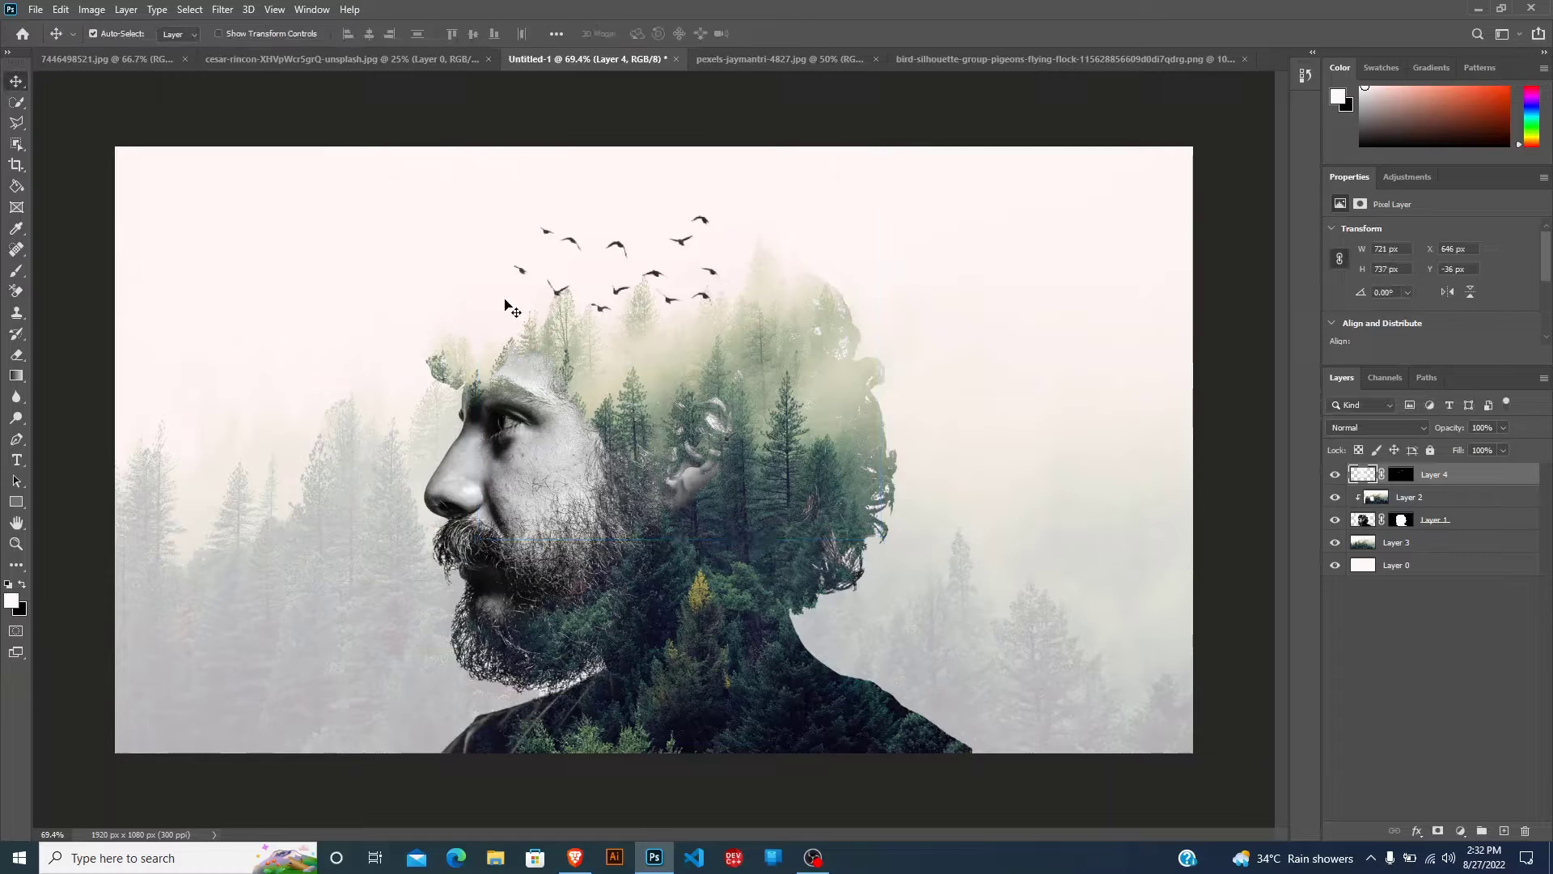
click(16, 355)
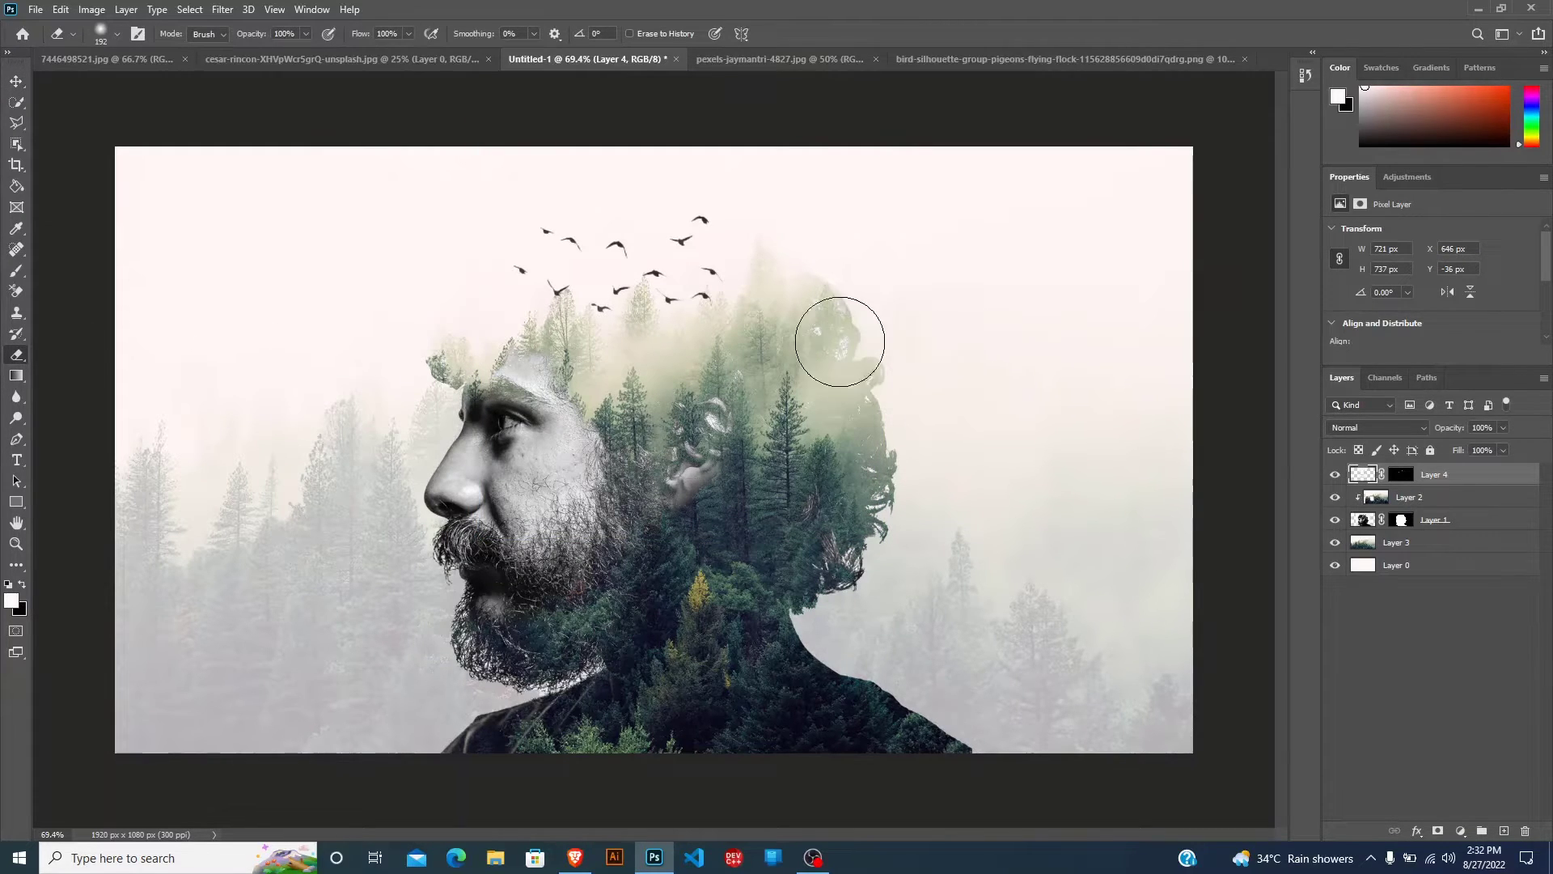
click(23, 83)
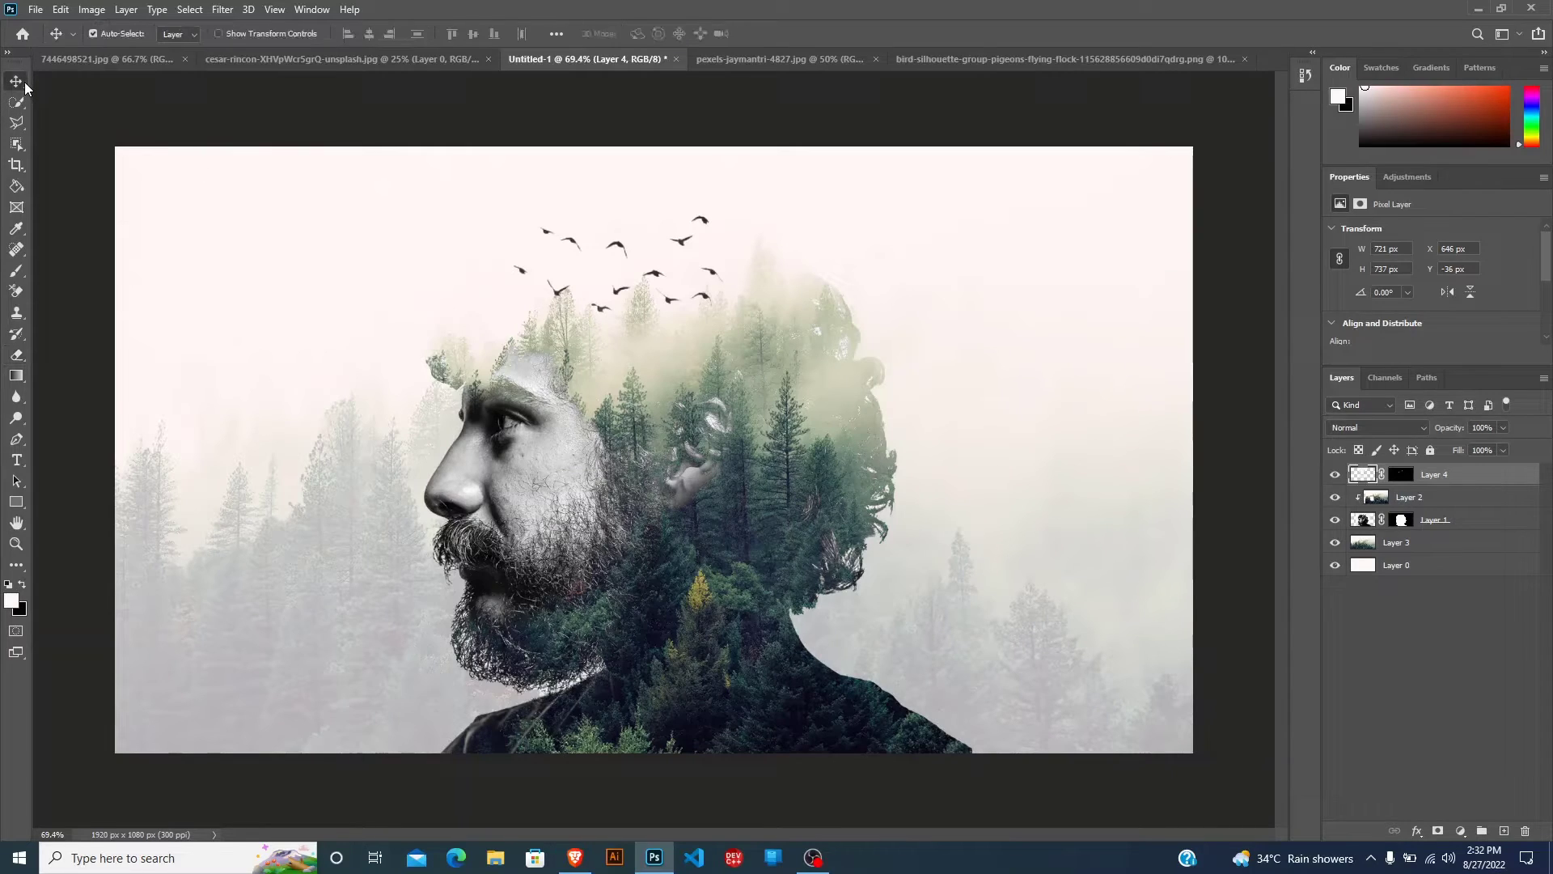
Select all layers from Layer 4 down to Layer 0 and merge them into one layer.
scroll(459, 366, down, 3)
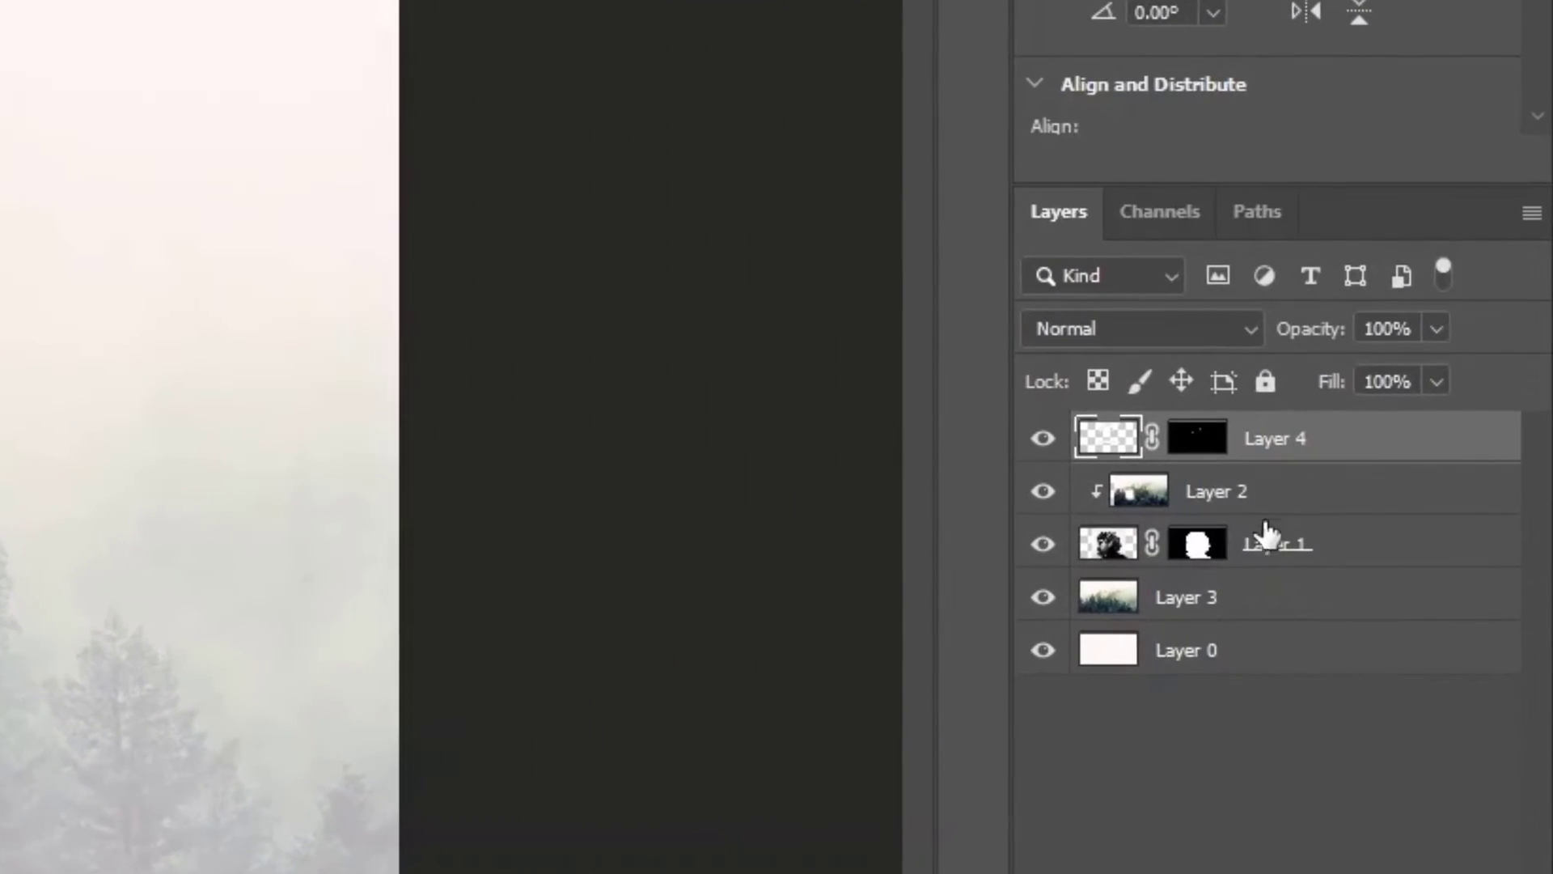
shift+click(1214, 655)
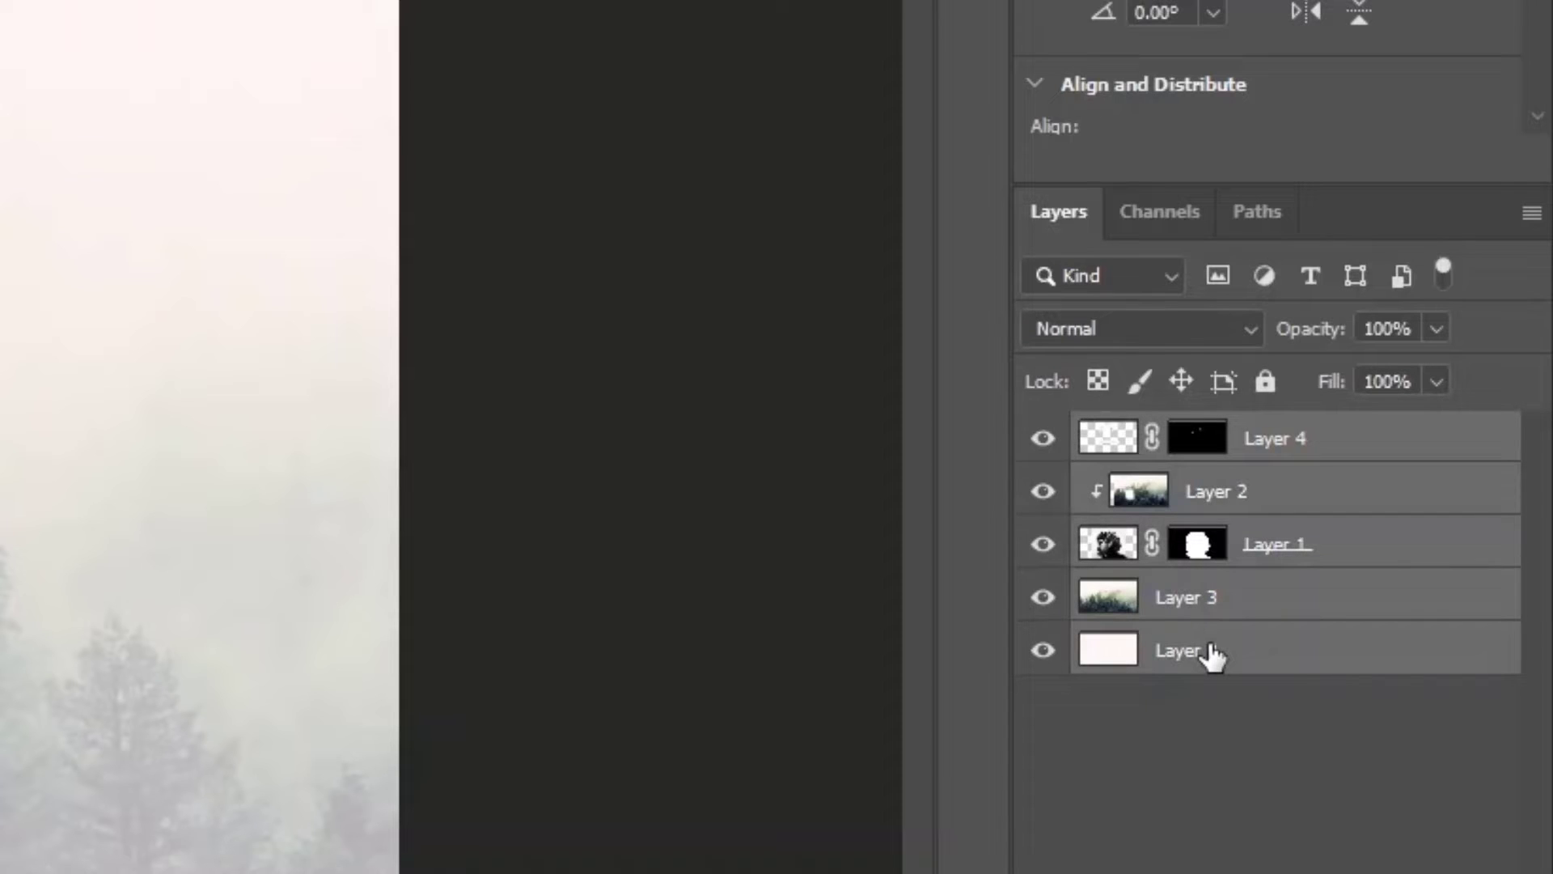
key(ctrl+e)
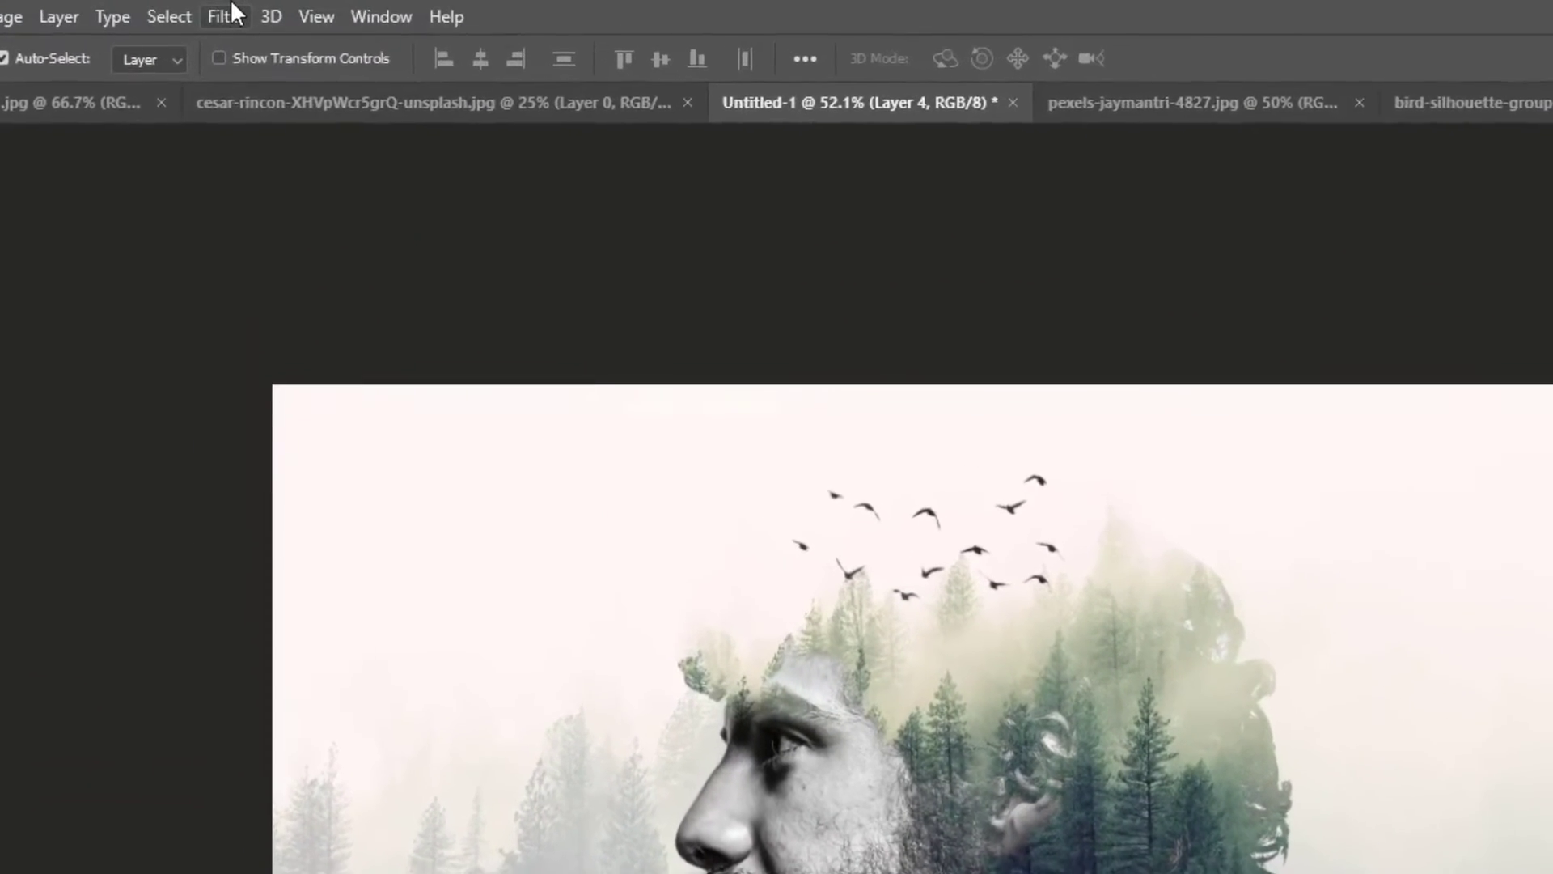
Start the Camera Raw Filter on the merged layer and set the post-crop vignetting amount to -30 and midpoint to 30.
click(230, 10)
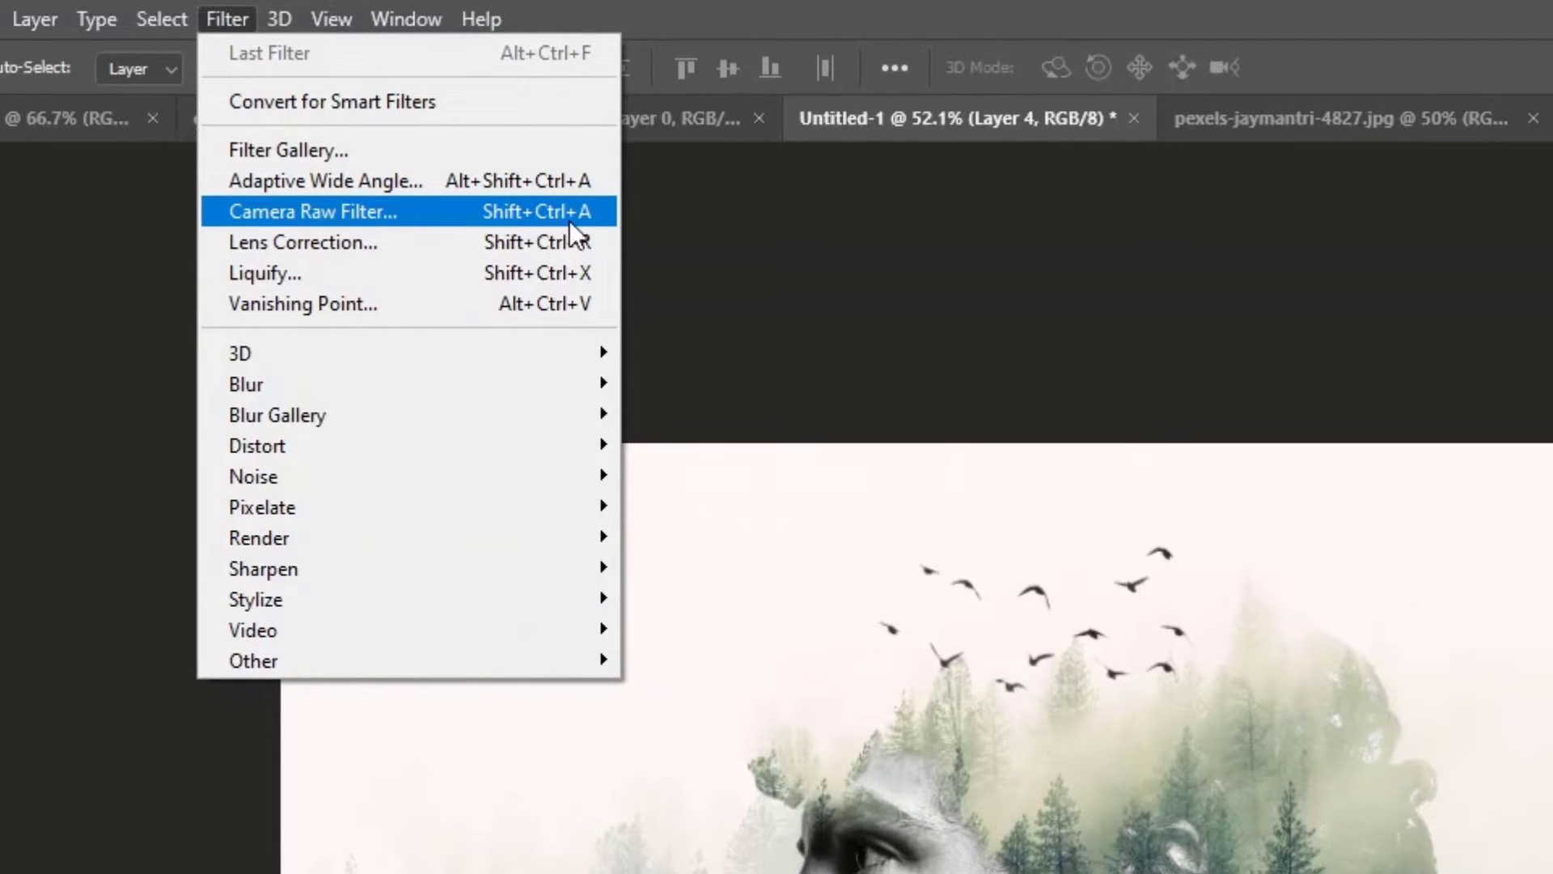
click(383, 211)
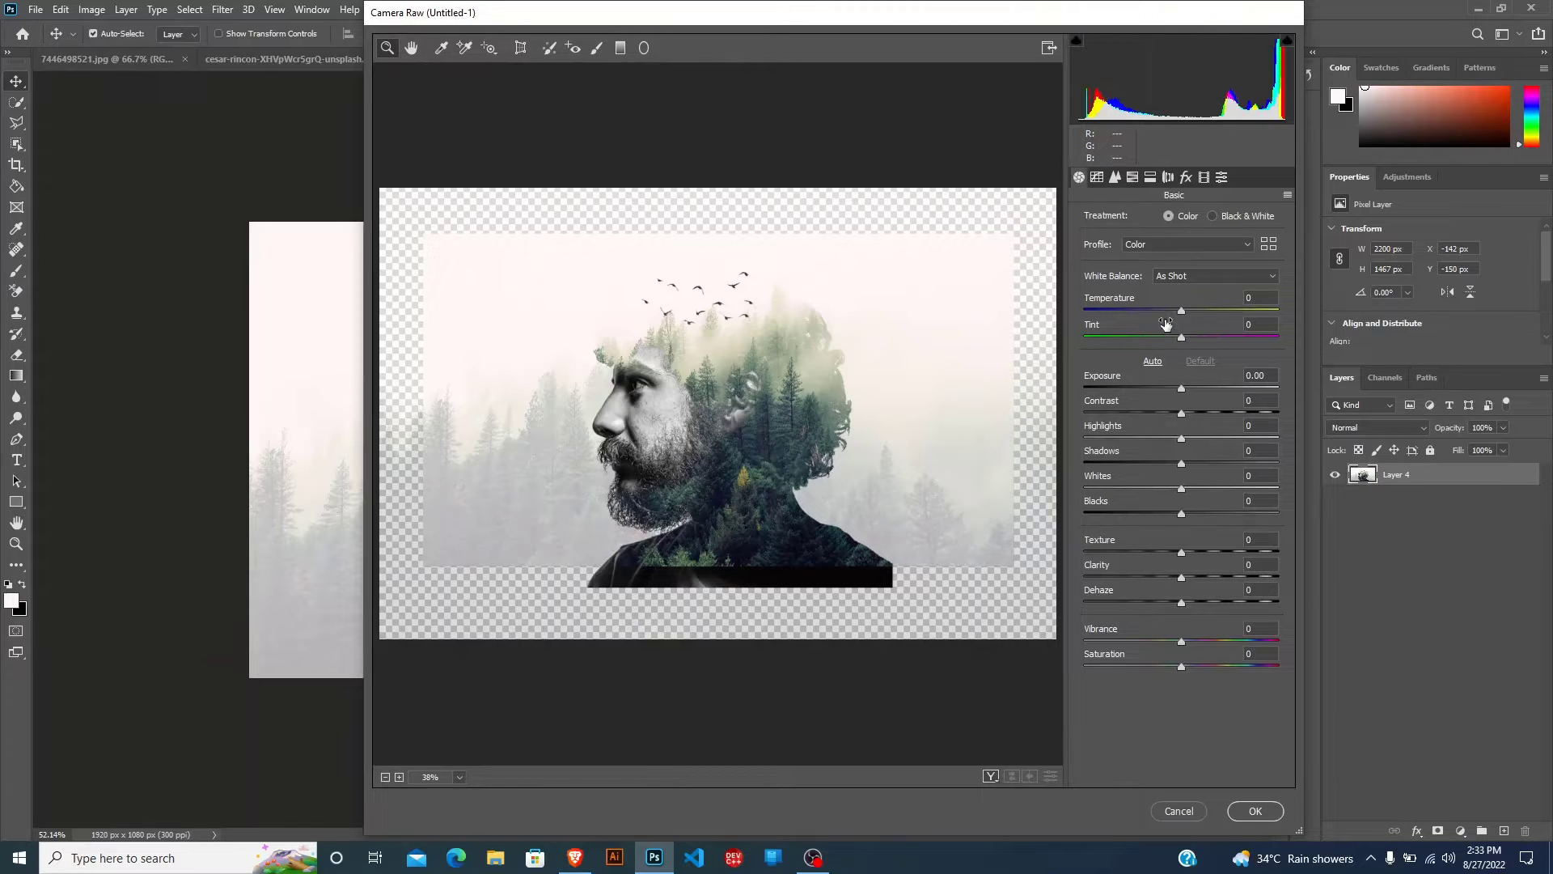
click(1100, 178)
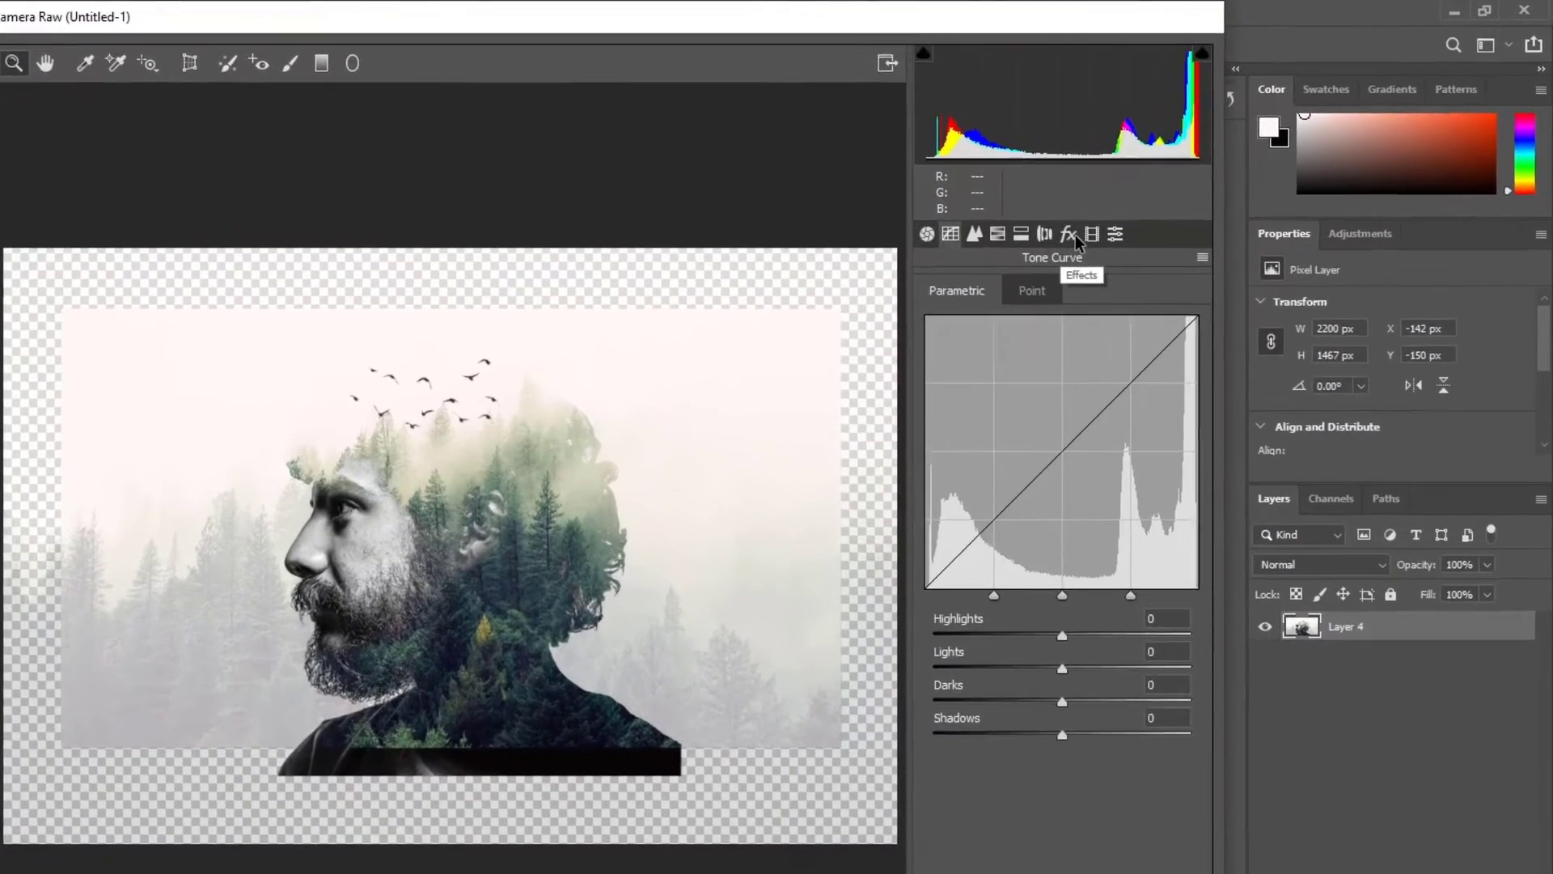
click(1187, 177)
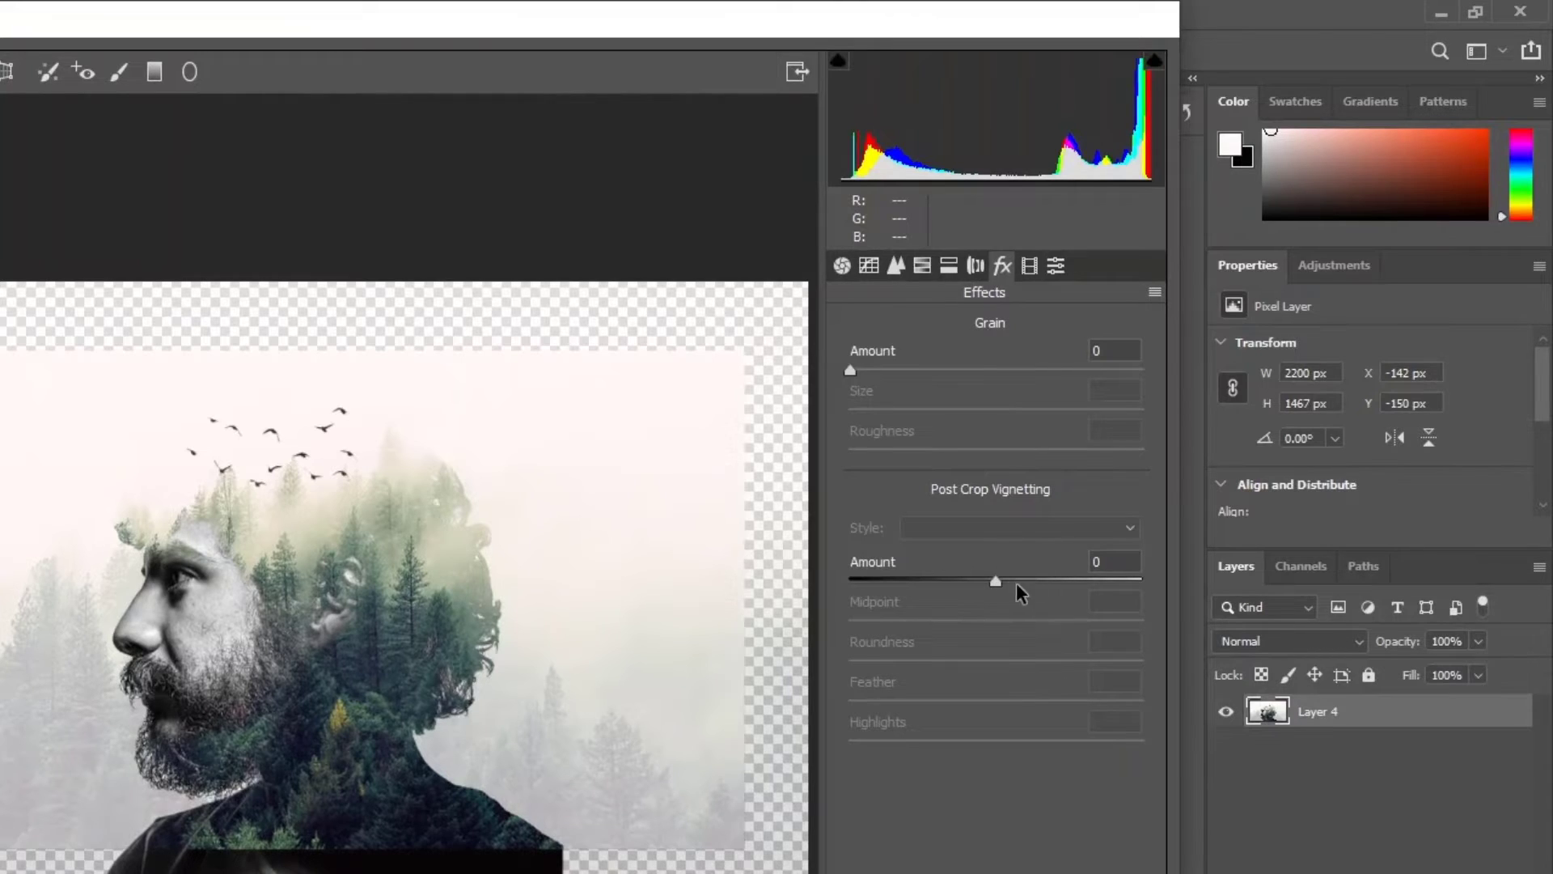
drag(995, 581, 960, 587)
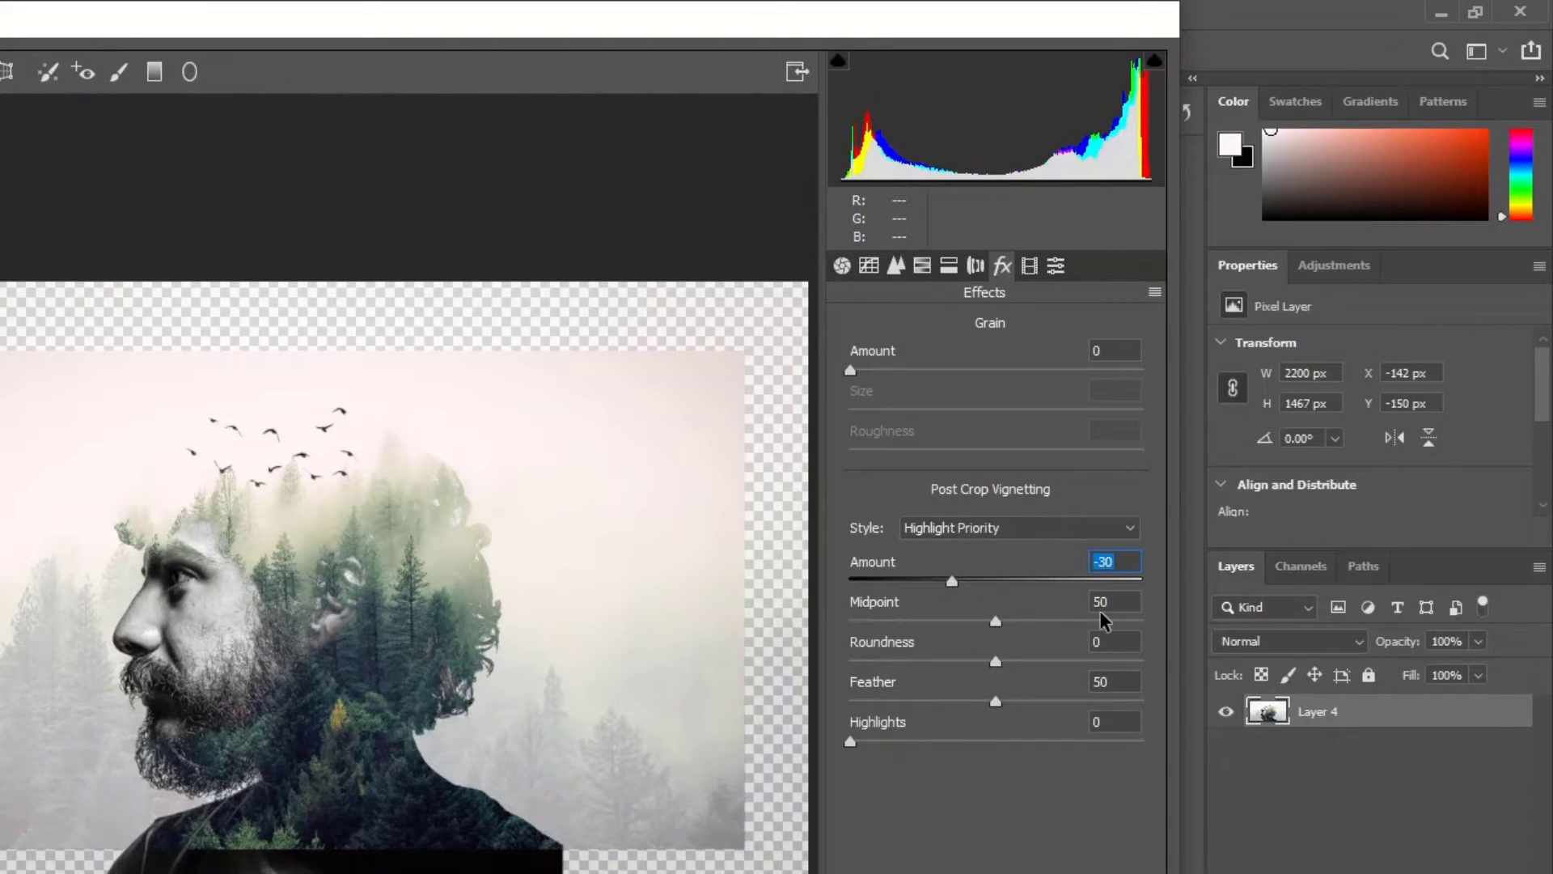
drag(999, 621, 943, 640)
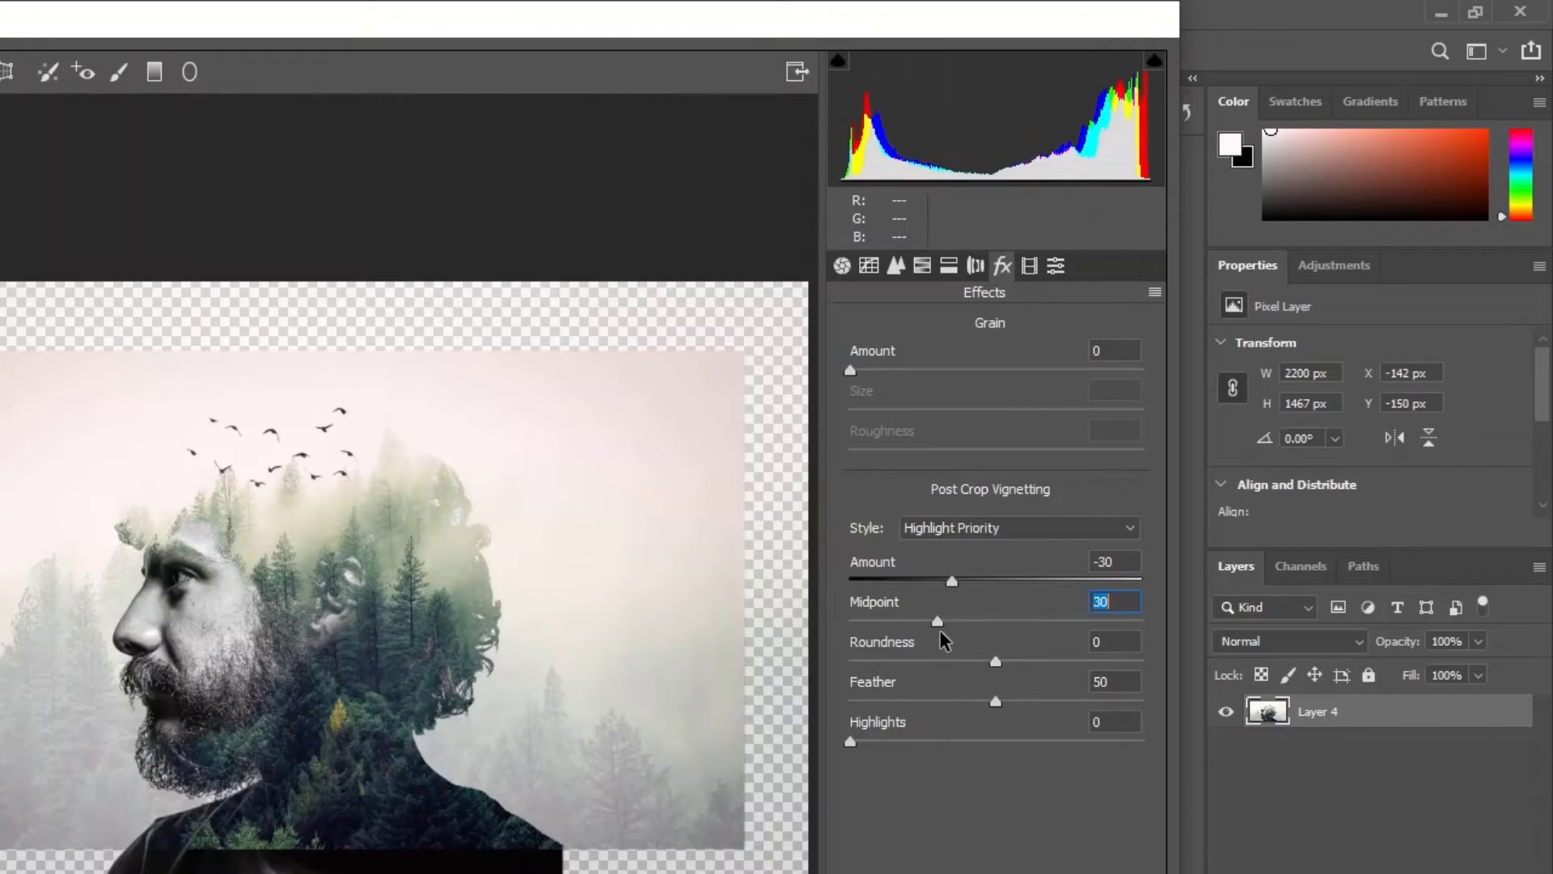
Set the vignette's roundness to 55 and feather to 50, and apply the Camera Raw Filter.
key(Tab)
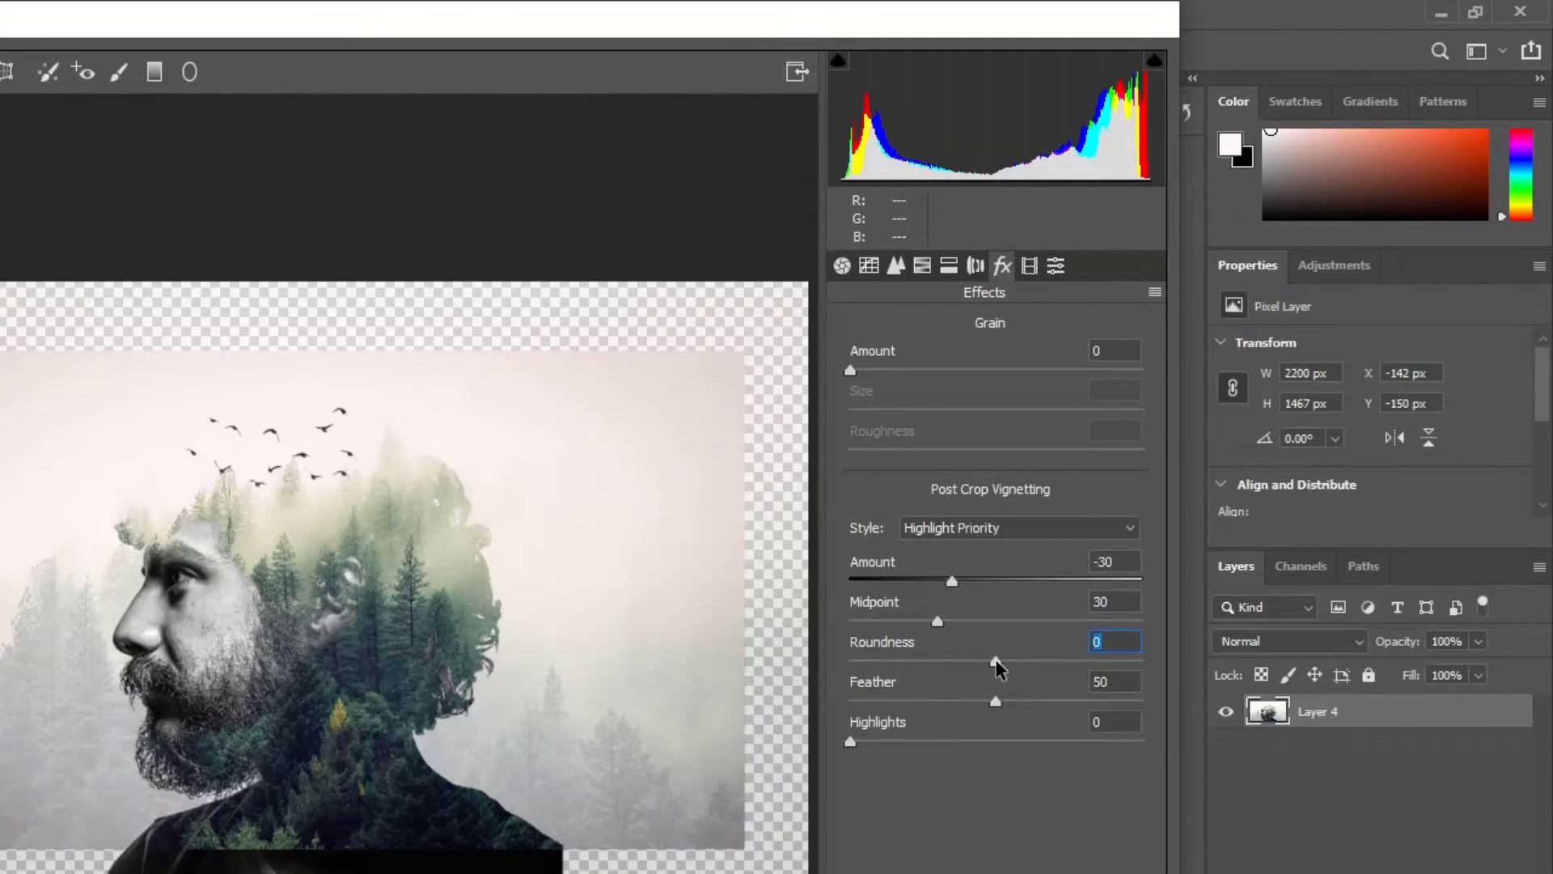
drag(997, 662, 1052, 662)
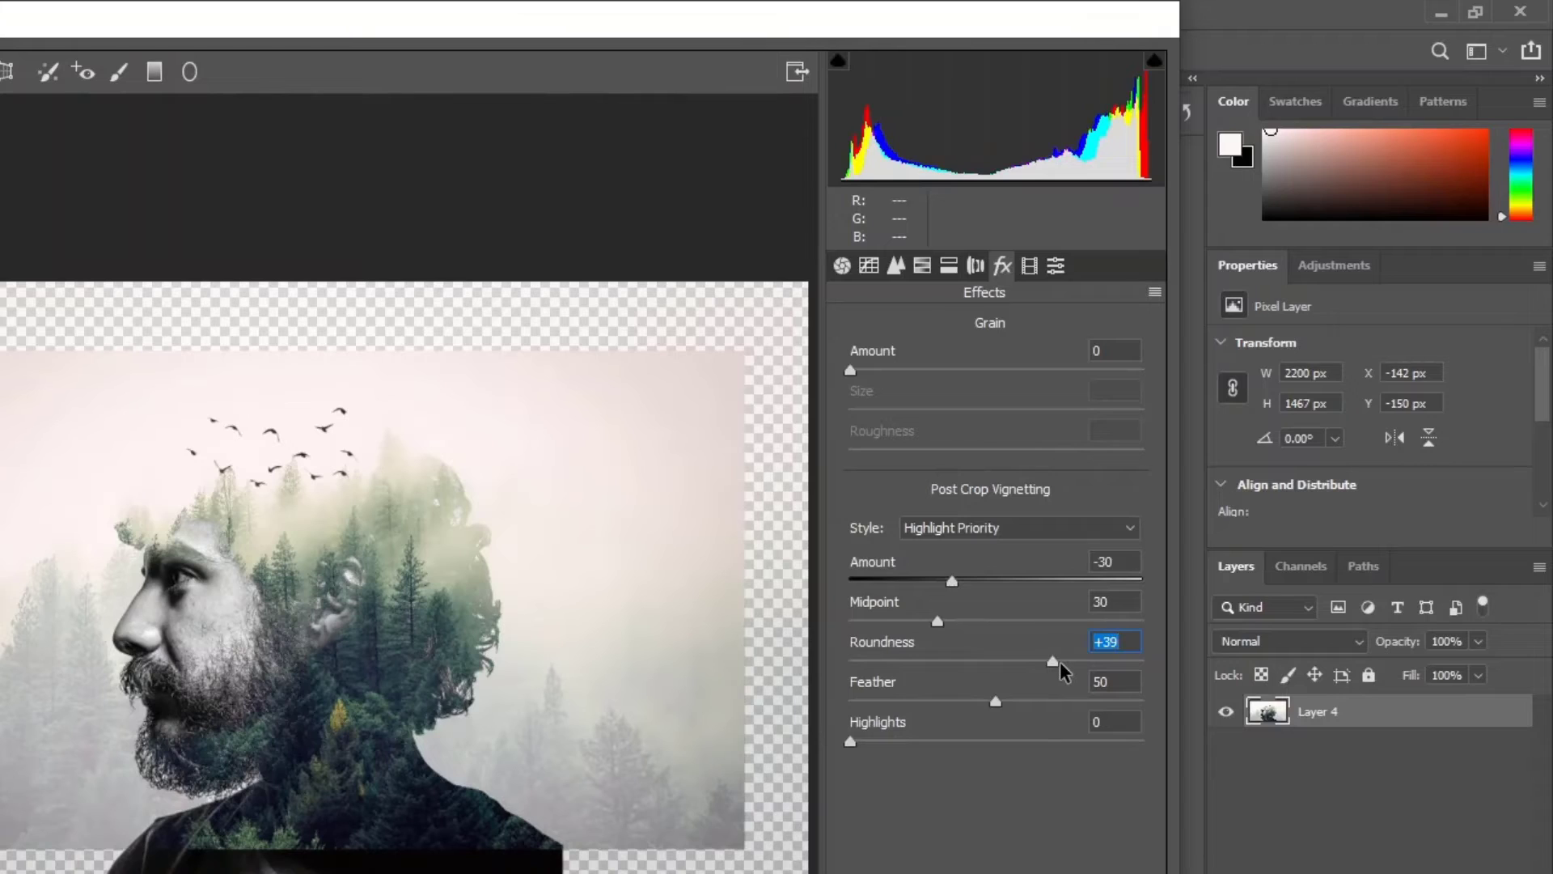
drag(1060, 662, 1068, 663)
drag(999, 702, 943, 704)
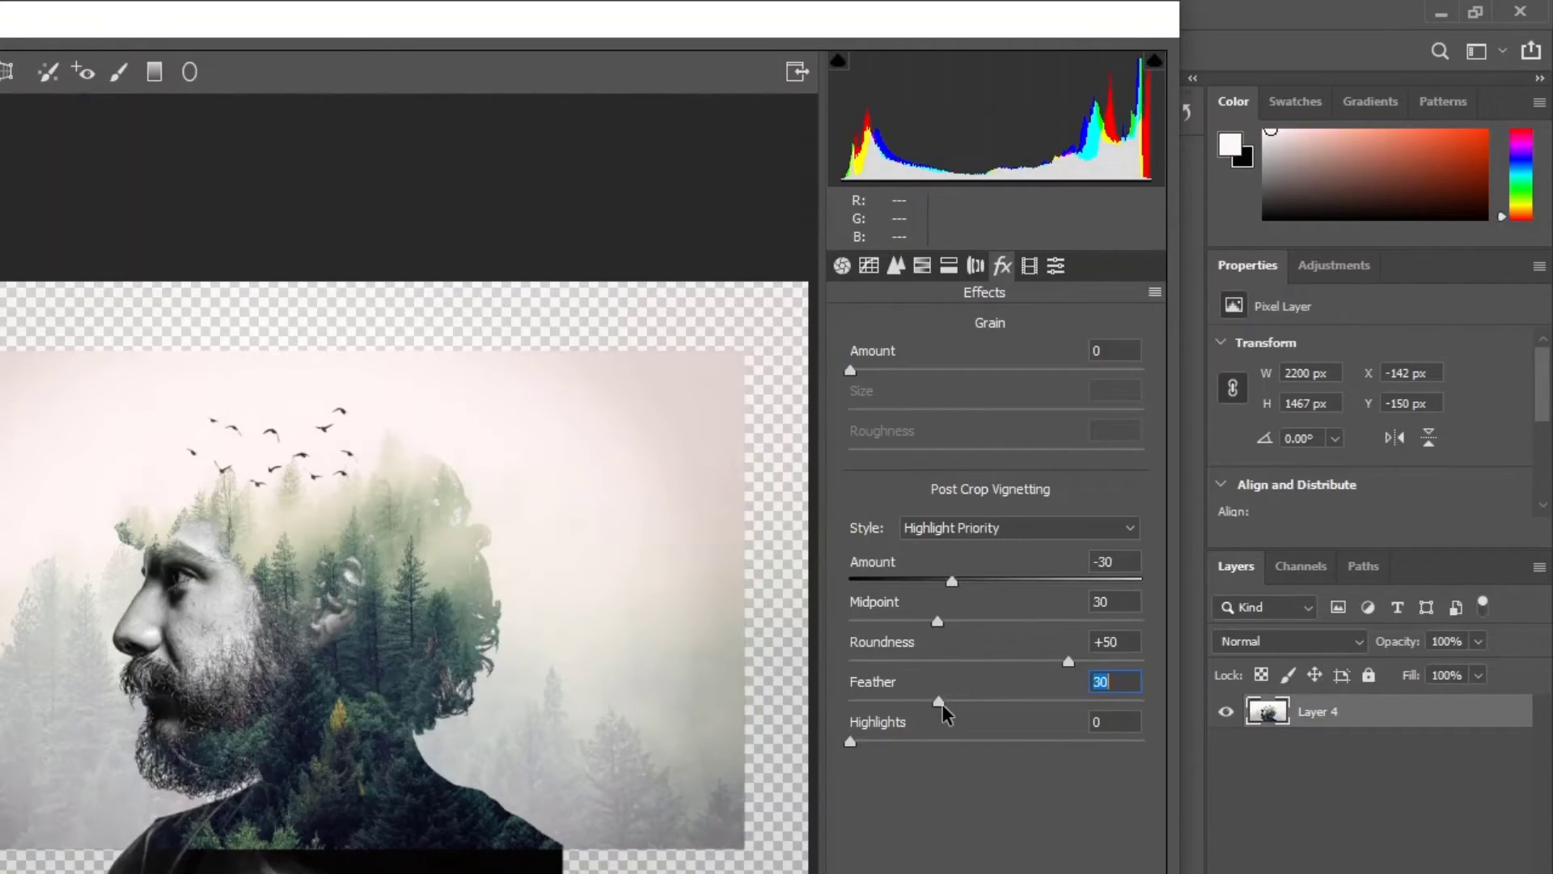
drag(940, 704, 998, 706)
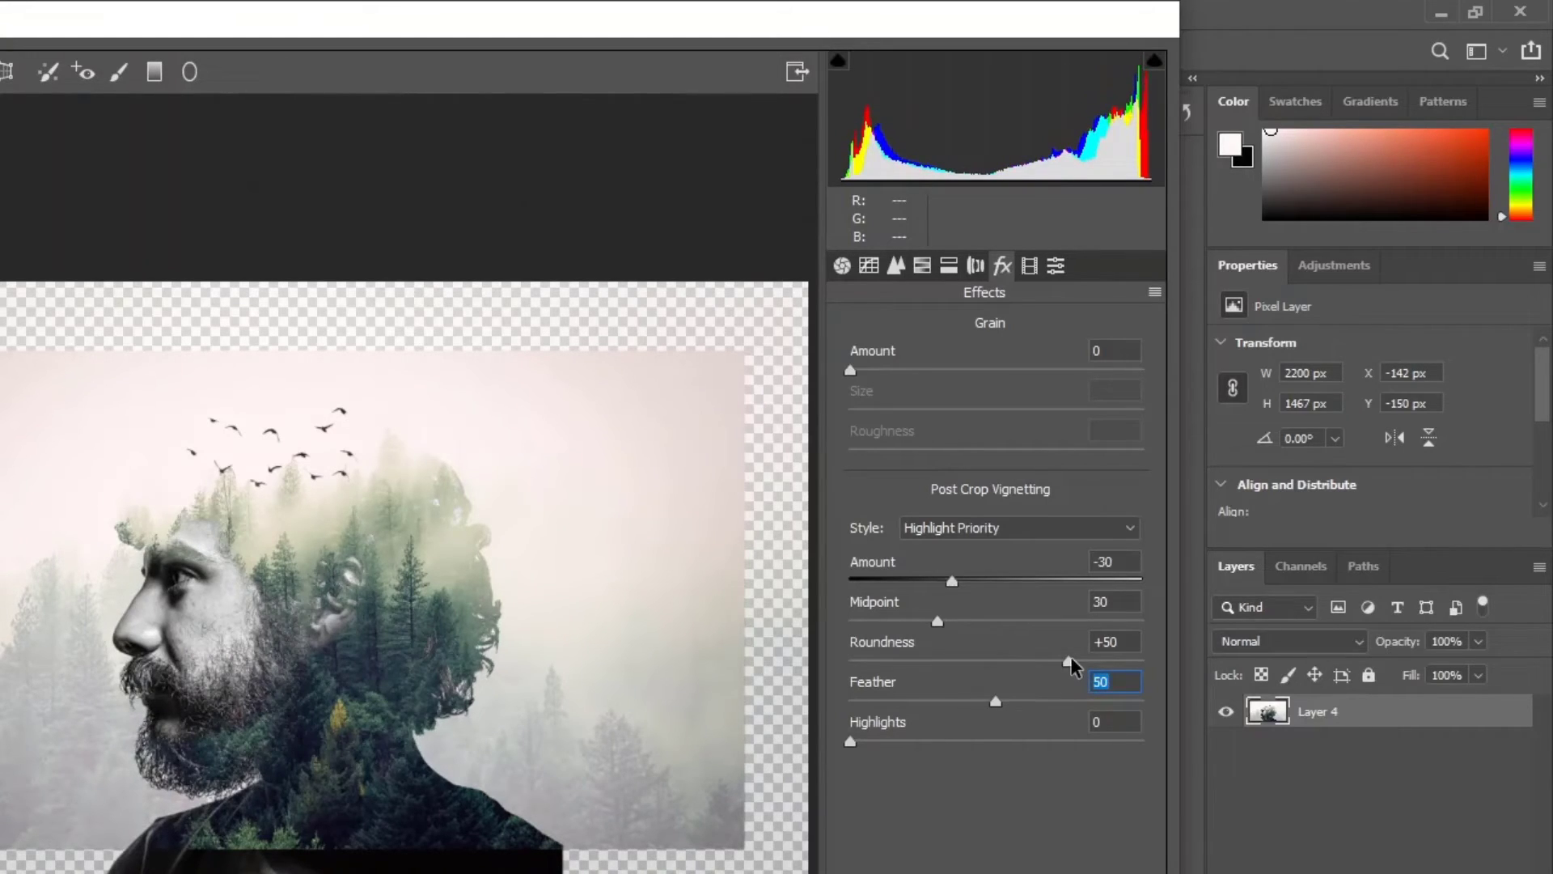
drag(1064, 658, 1078, 701)
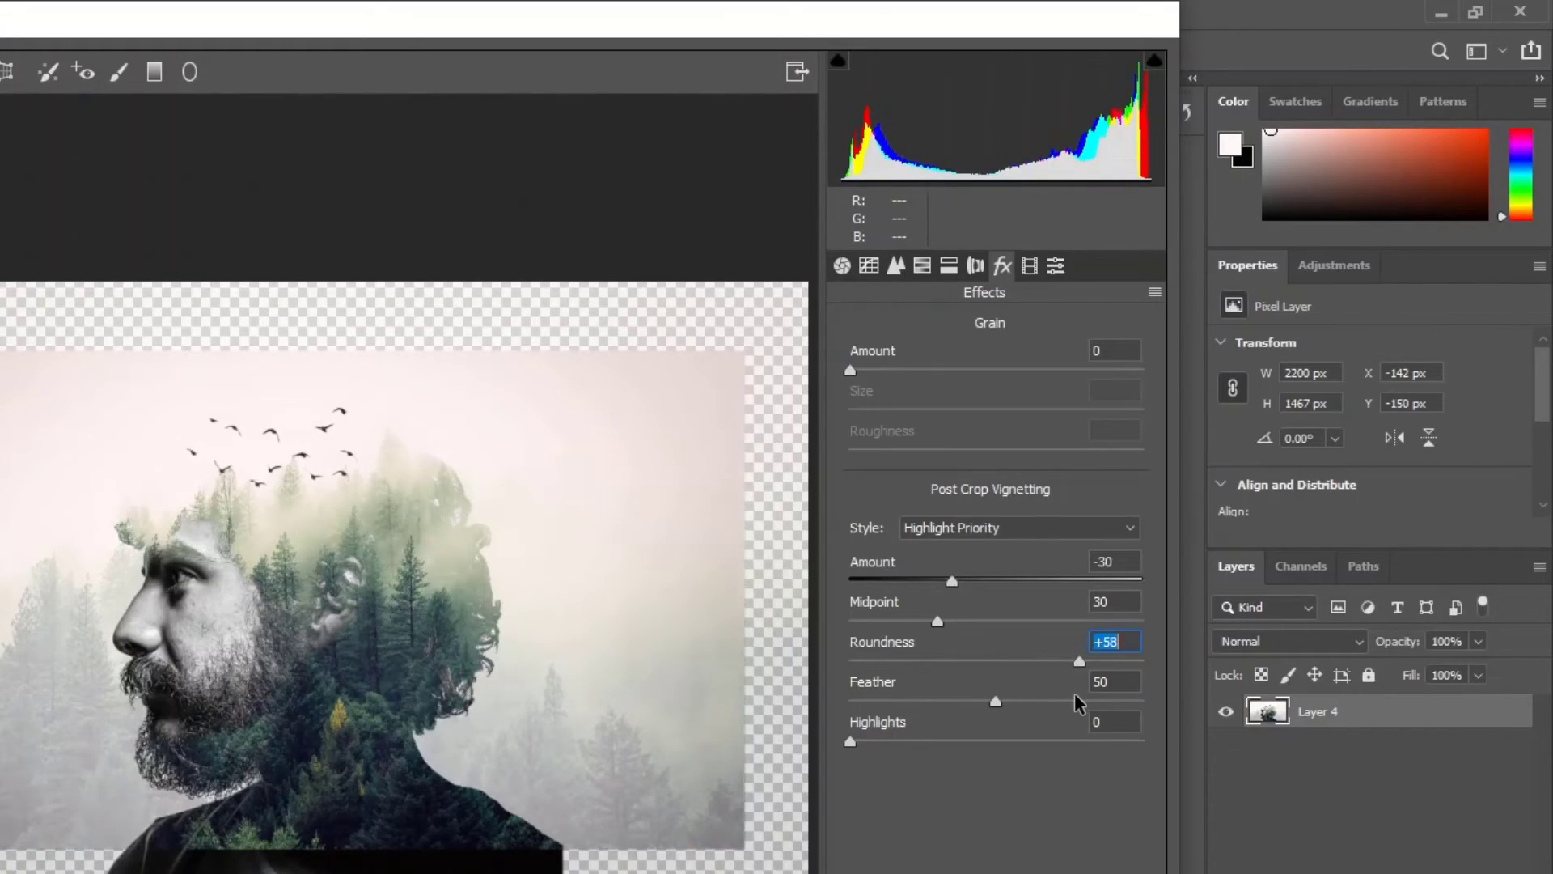
drag(1073, 693, 1070, 694)
text(50)
key(BackSpace)
text(5)
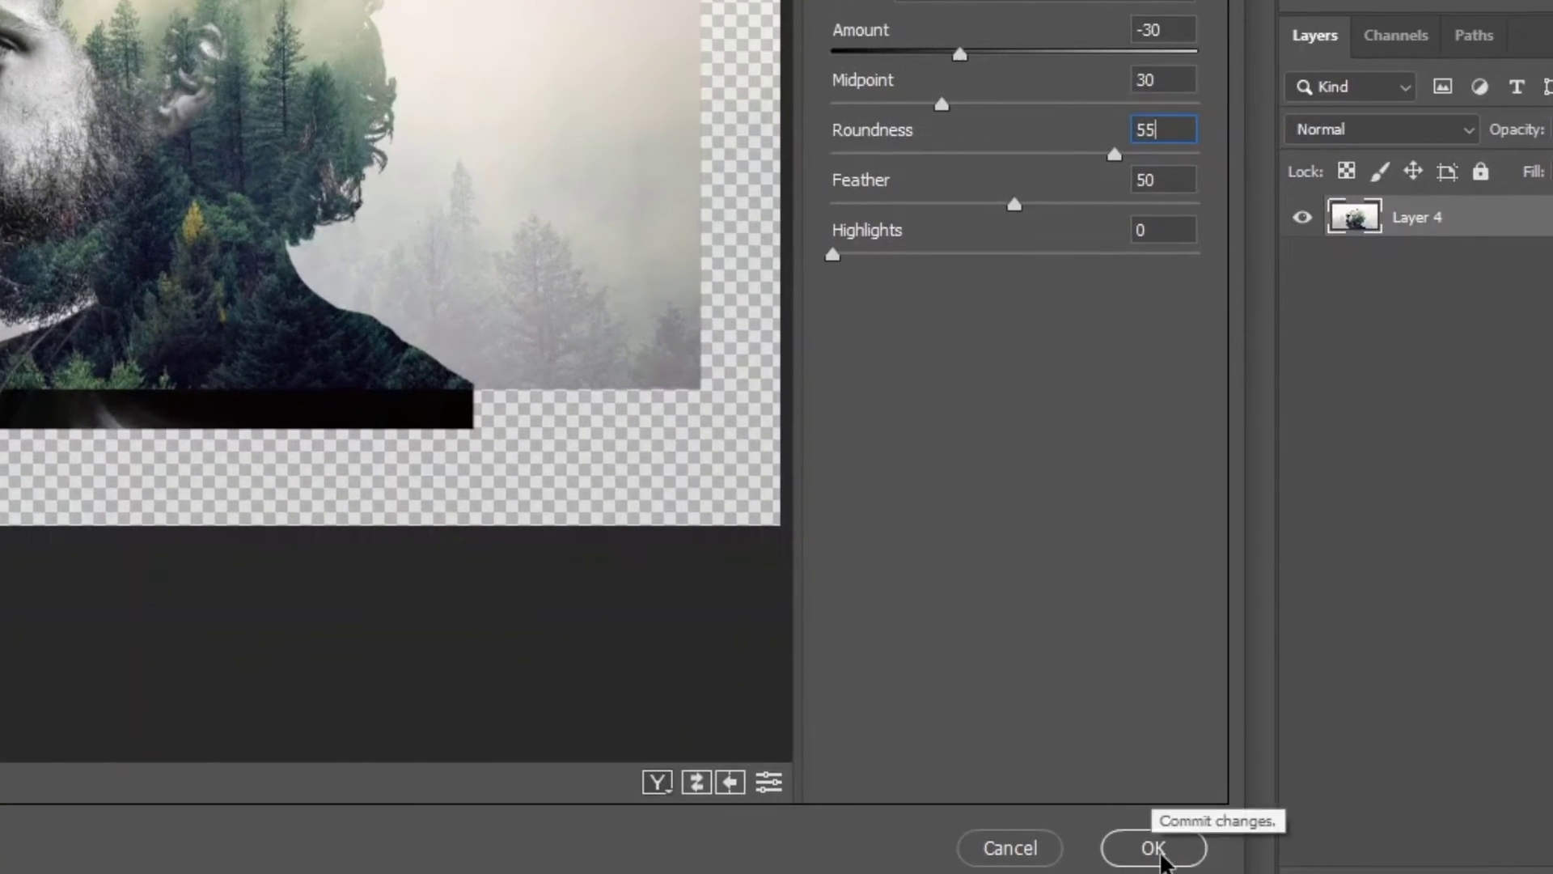
click(1152, 847)
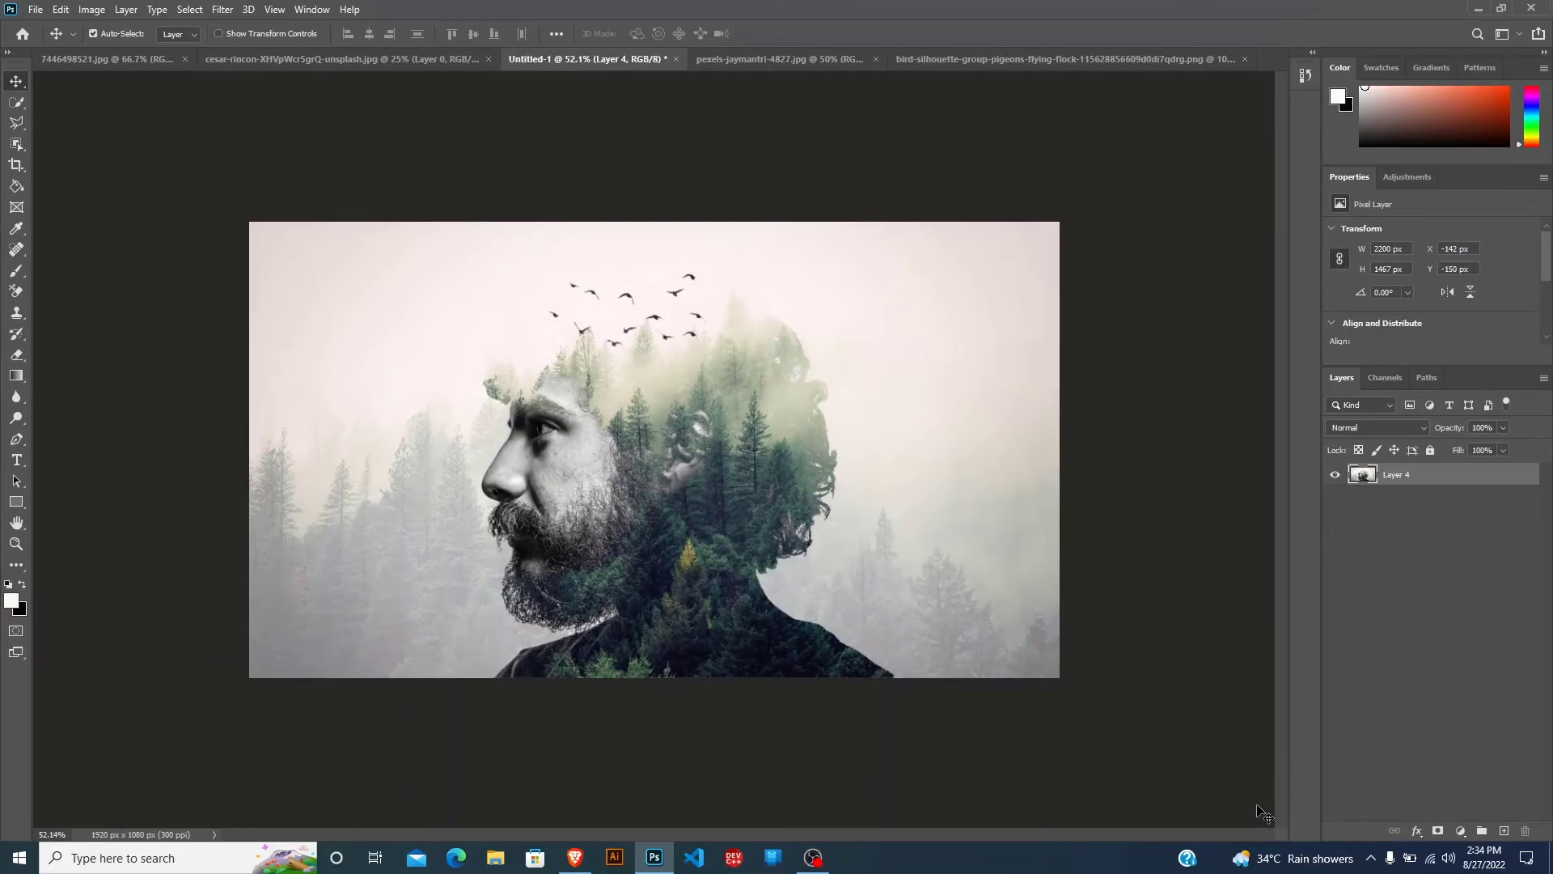